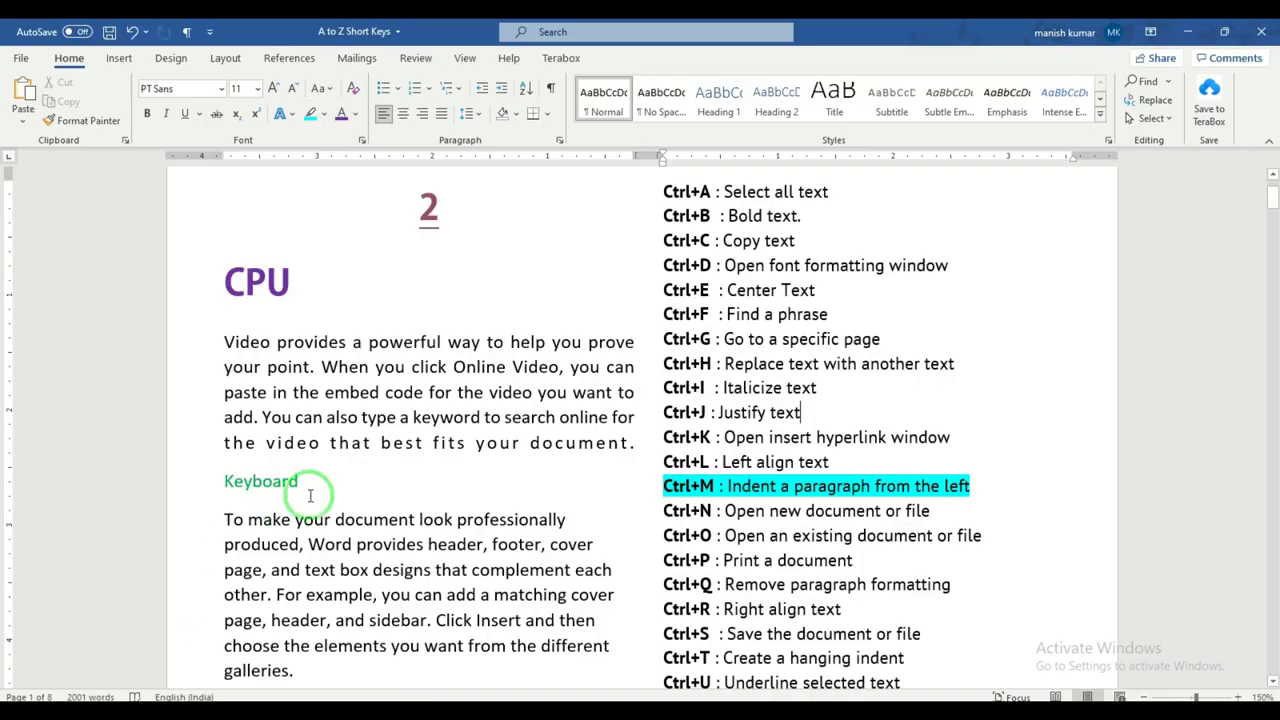
# Drag-select the shortcut list from the Ctrl+A line down to the end of the Ctrl+L line.
pyautogui.click(660, 190)
pyautogui.moveTo(660, 190); pyautogui.dragTo(893, 463)
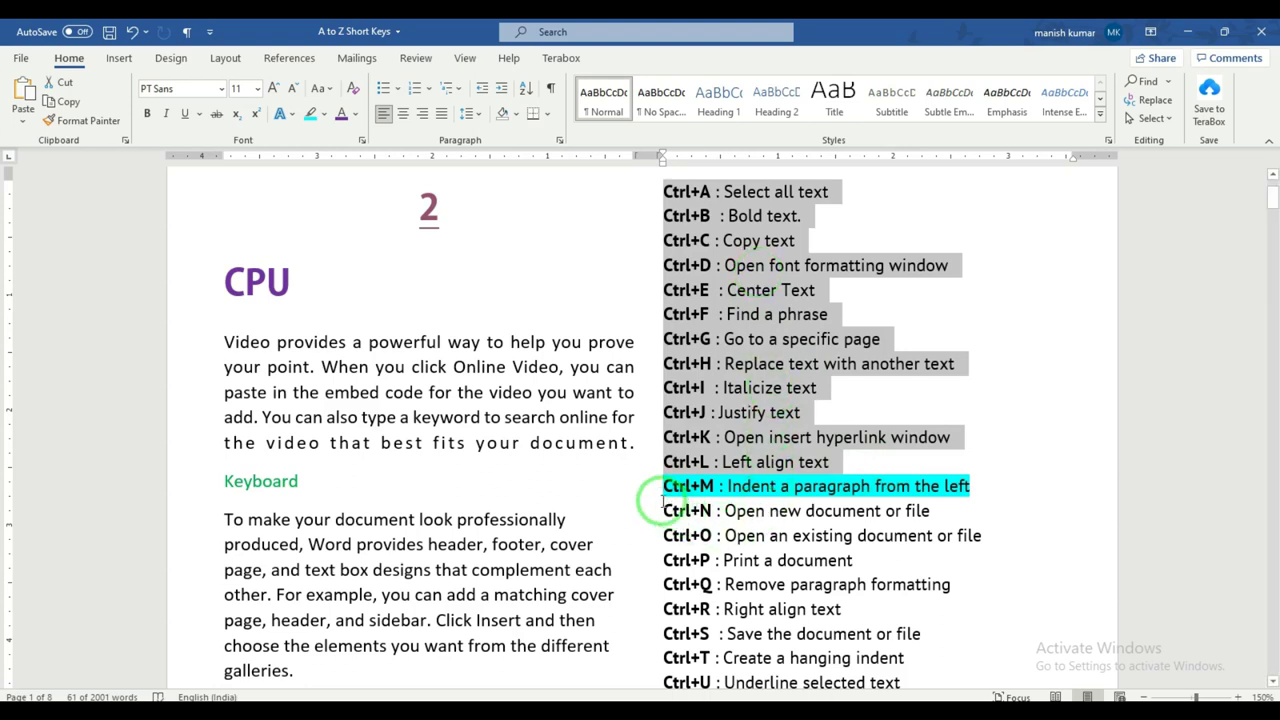
pyautogui.moveTo(668, 487); pyautogui.dragTo(826, 681)
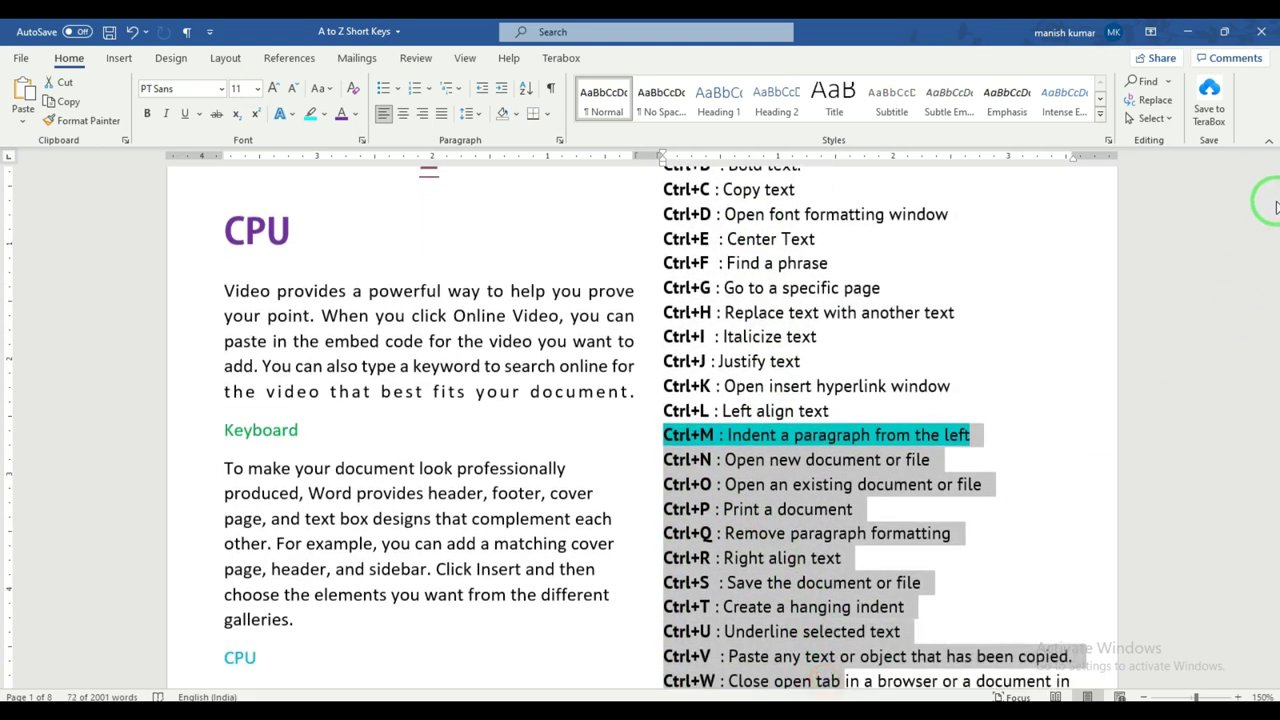
pyautogui.moveTo(1272, 204); pyautogui.dragTo(1273, 207)
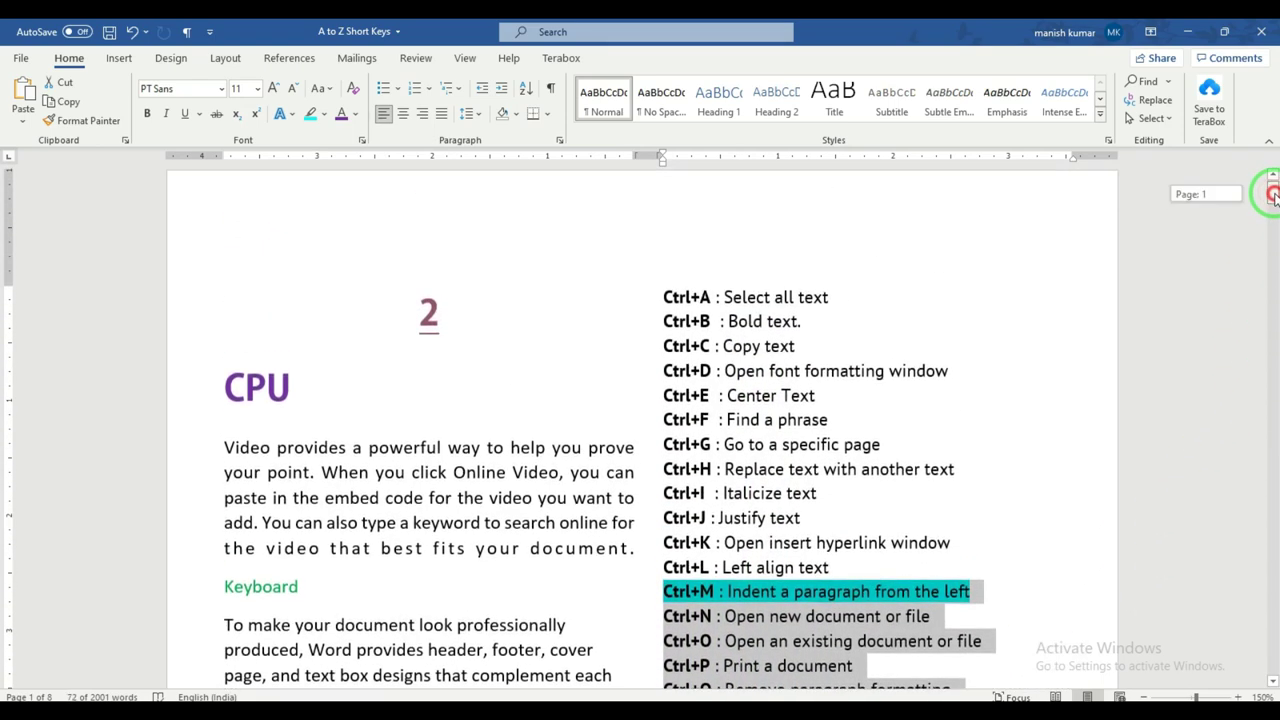
pyautogui.click(829, 350)
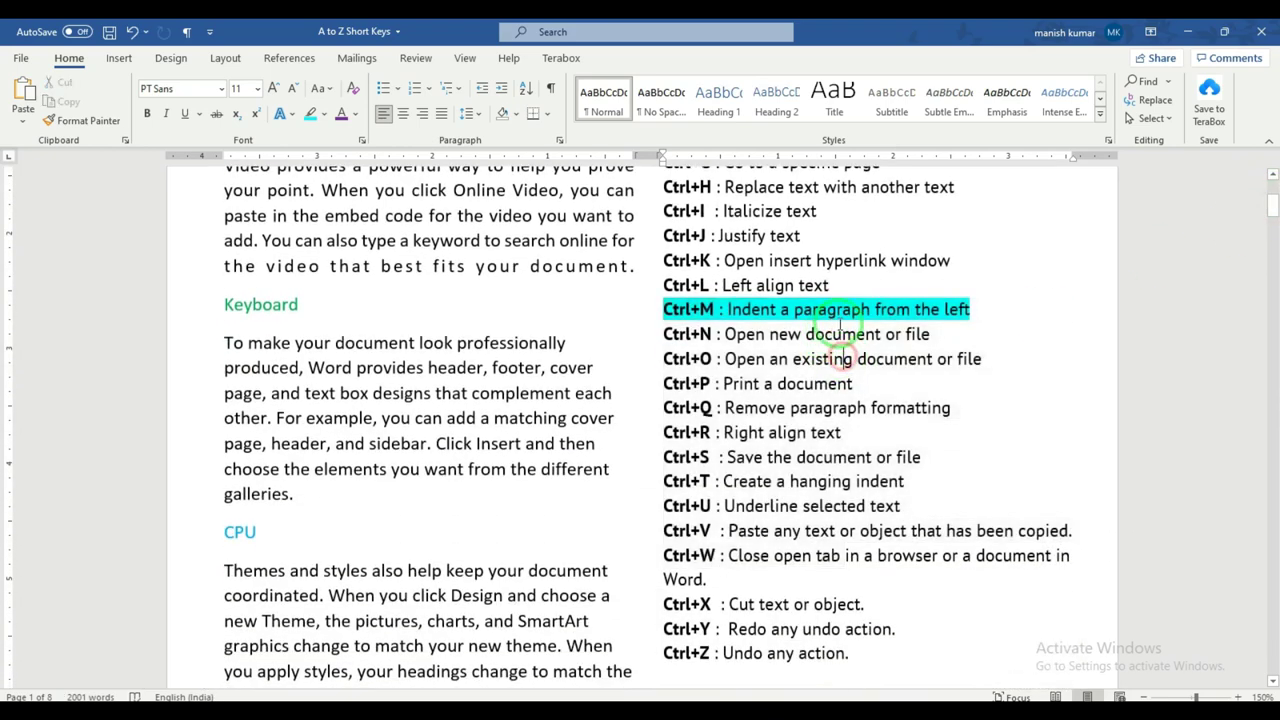
pyautogui.moveTo(829, 286); pyautogui.dragTo(663, 286)
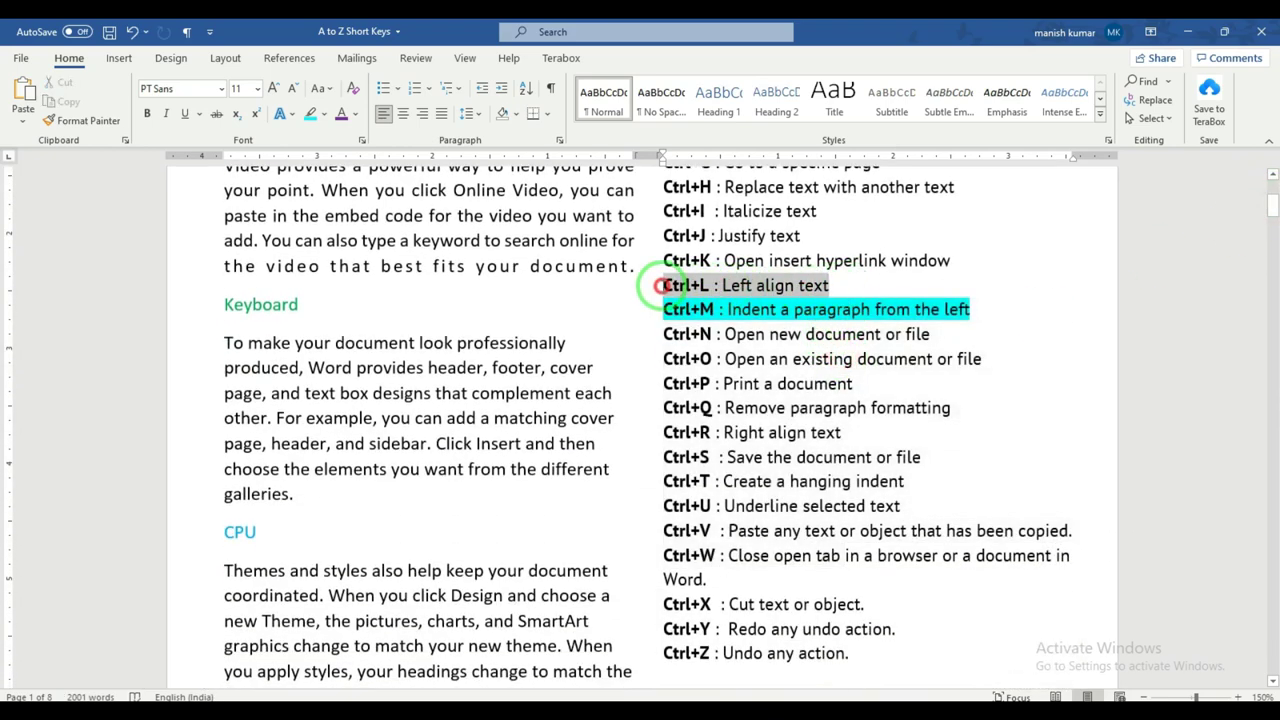
pyautogui.click(794, 310)
pyautogui.moveTo(975, 310); pyautogui.dragTo(663, 310)
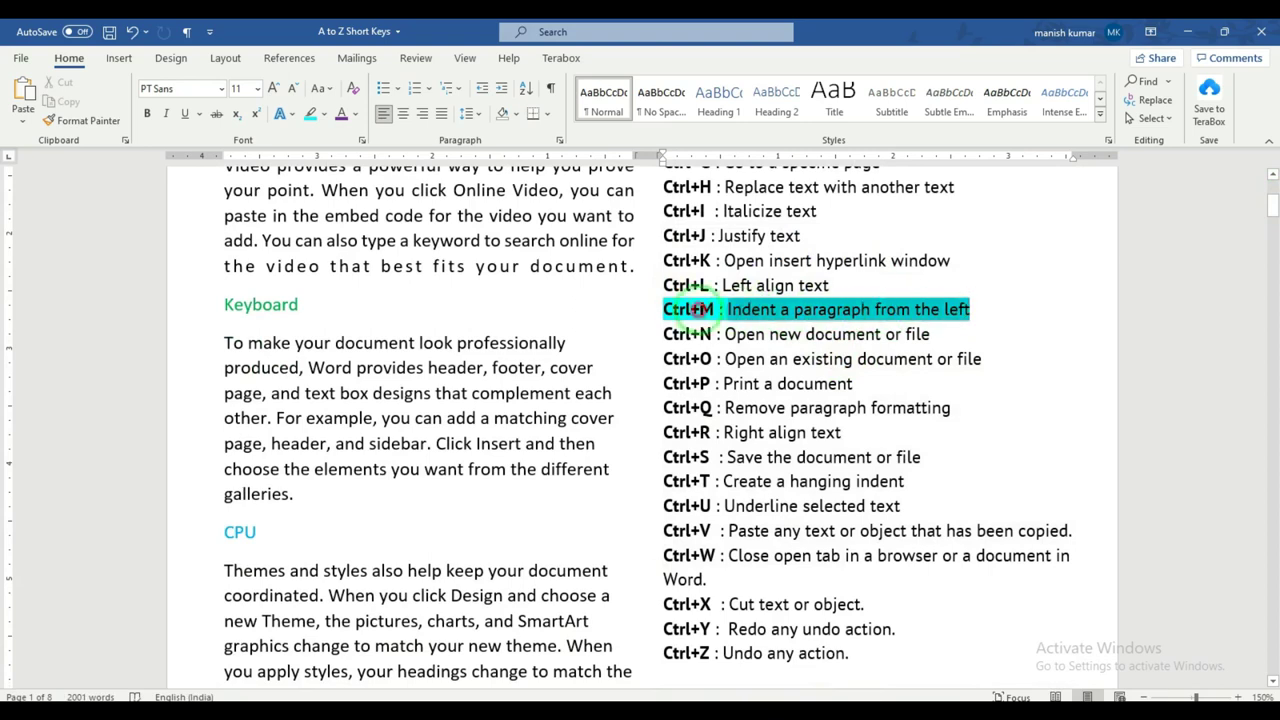
pyautogui.click(805, 334)
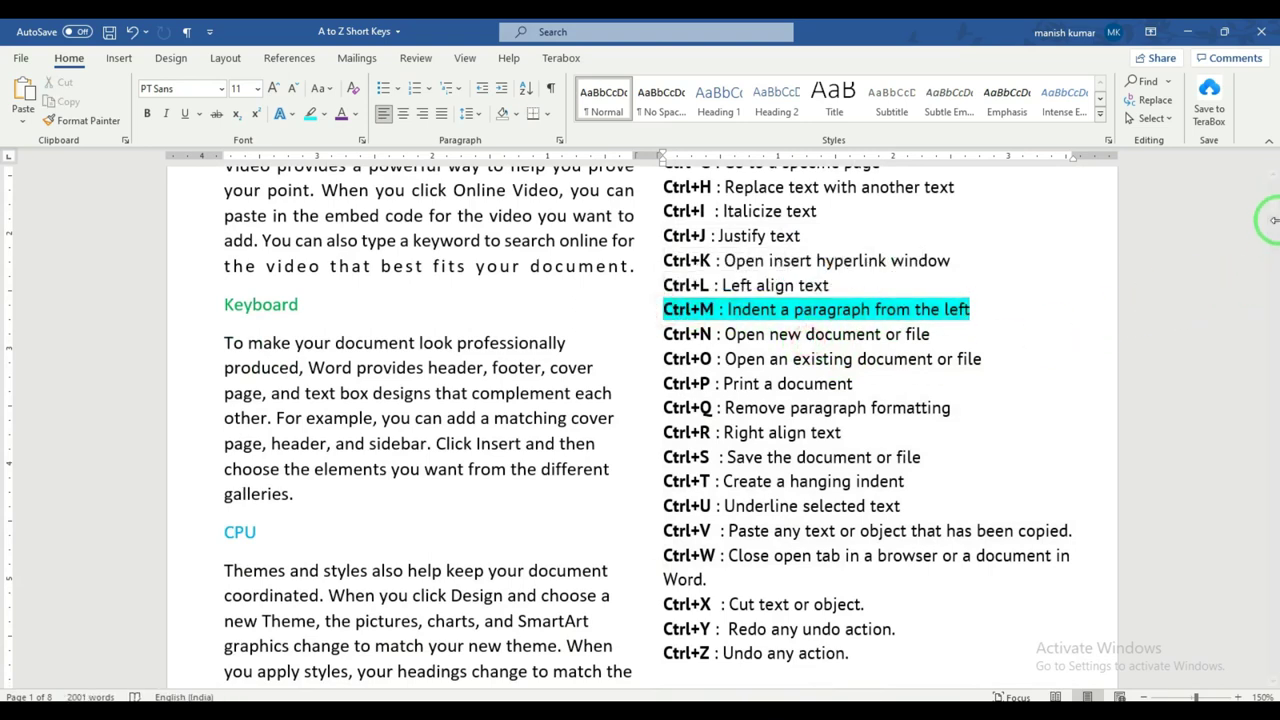
pyautogui.moveTo(1272, 208); pyautogui.dragTo(1272, 199)
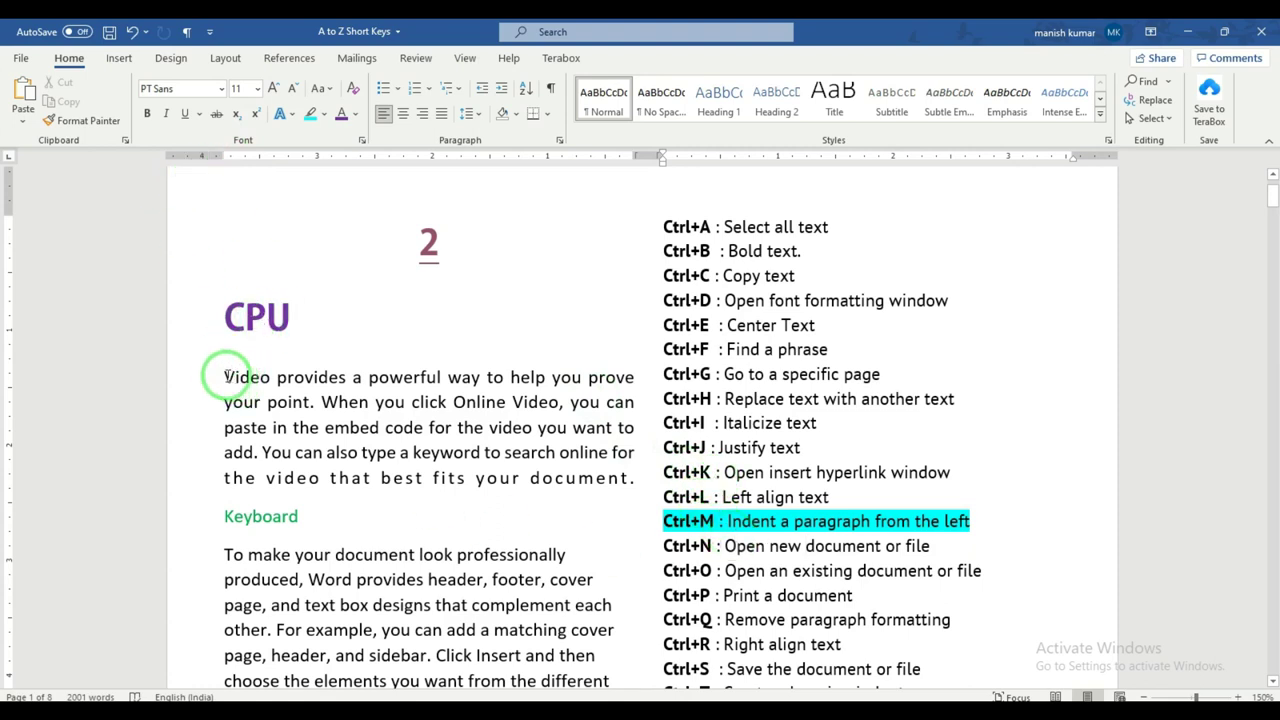
pyautogui.moveTo(226, 377); pyautogui.dragTo(608, 478)
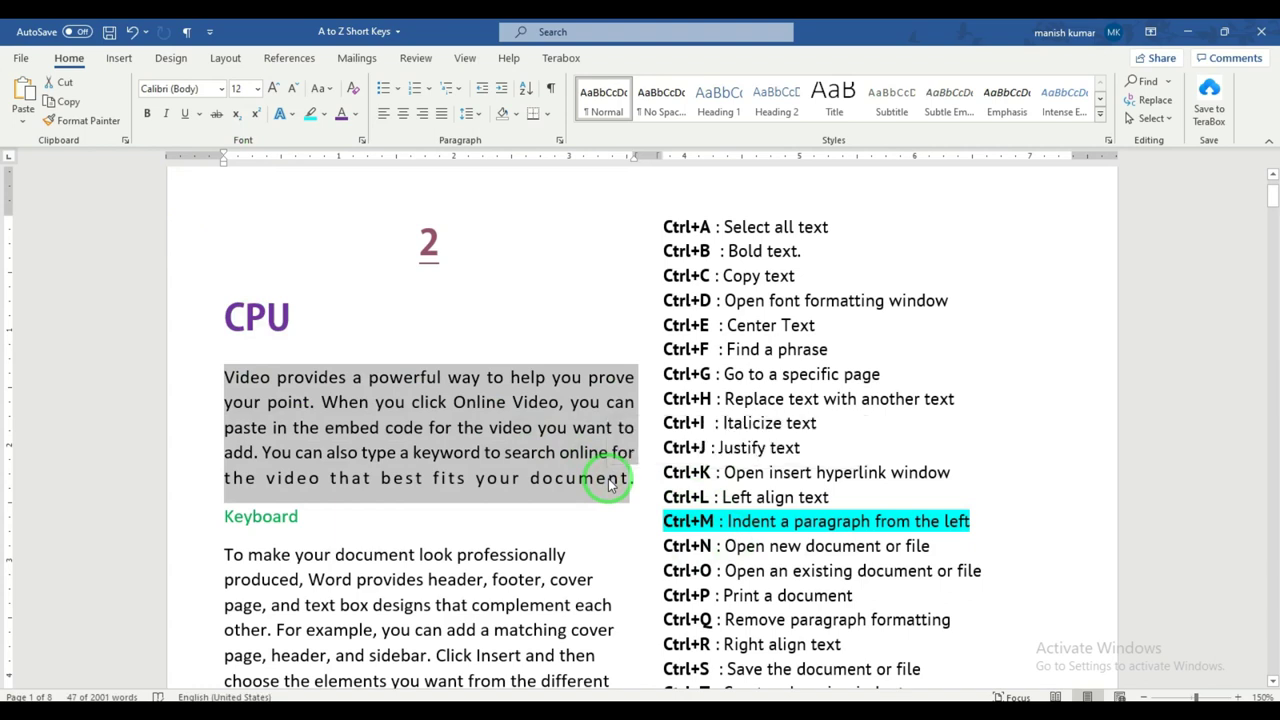
pyautogui.hotkey('ctrl', 'm')
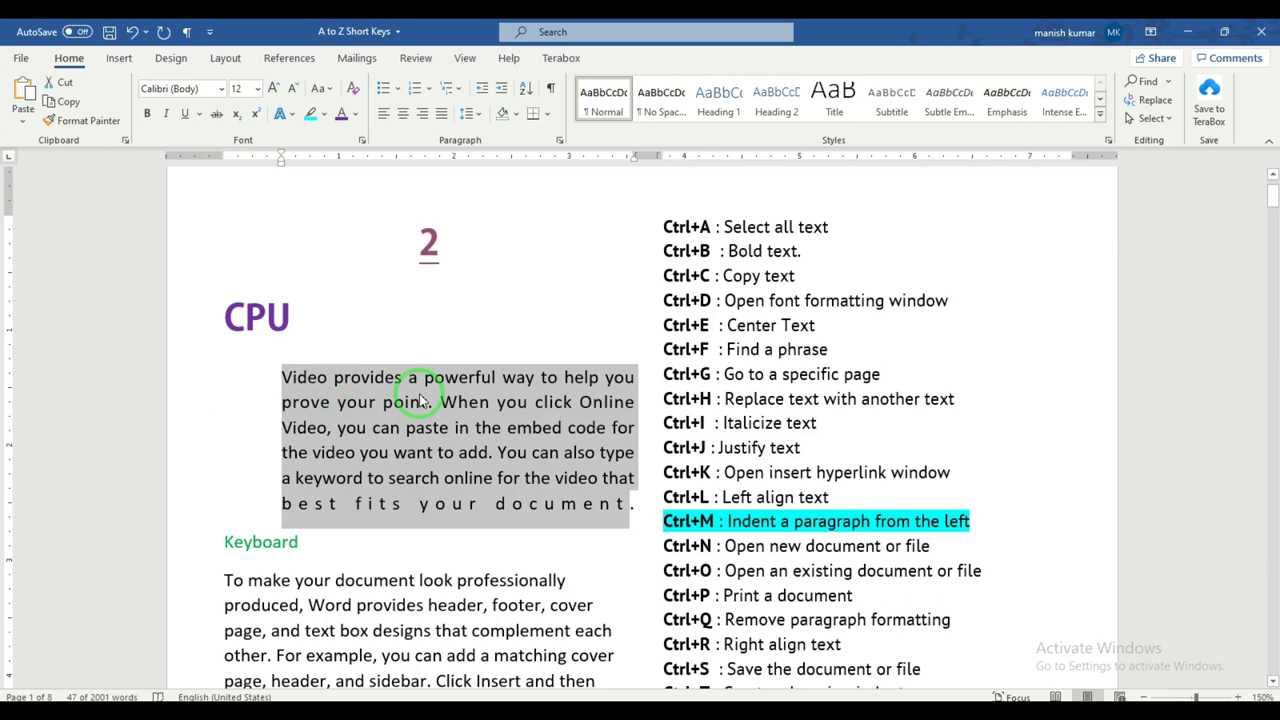
pyautogui.hotkey('ctrl', 'shift', 'm')
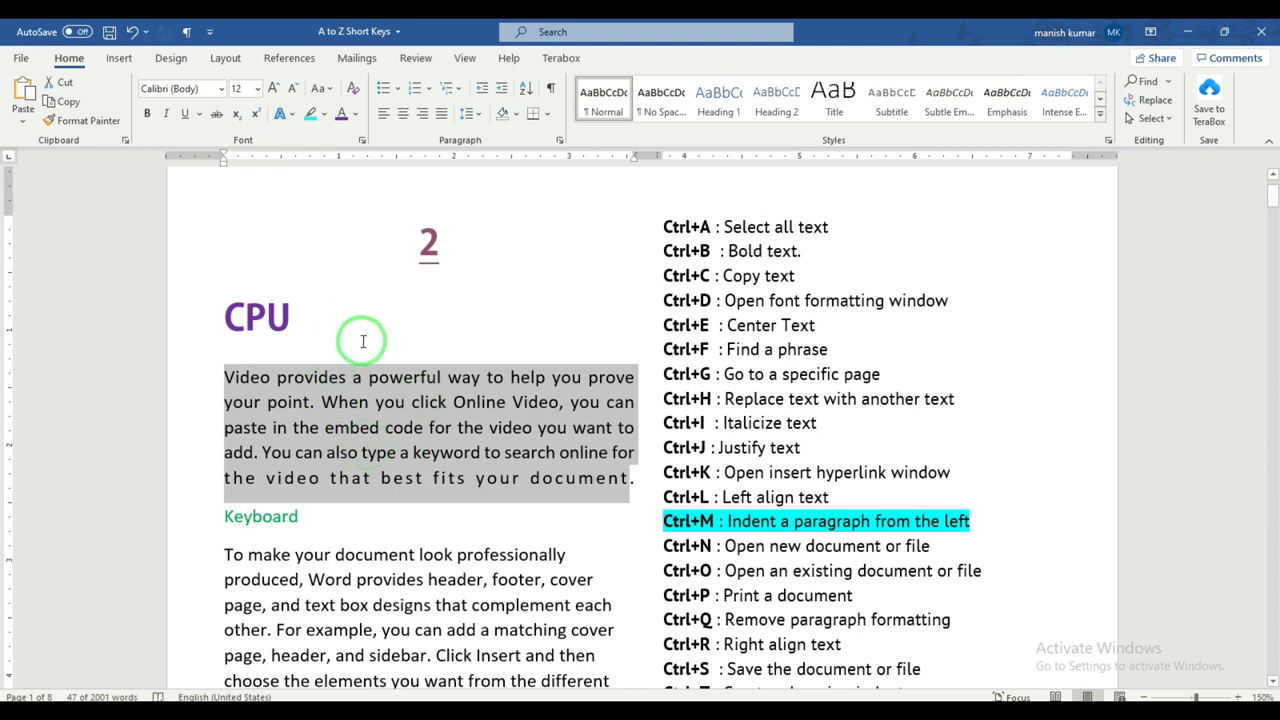
pyautogui.hotkey('ctrl', 'm')
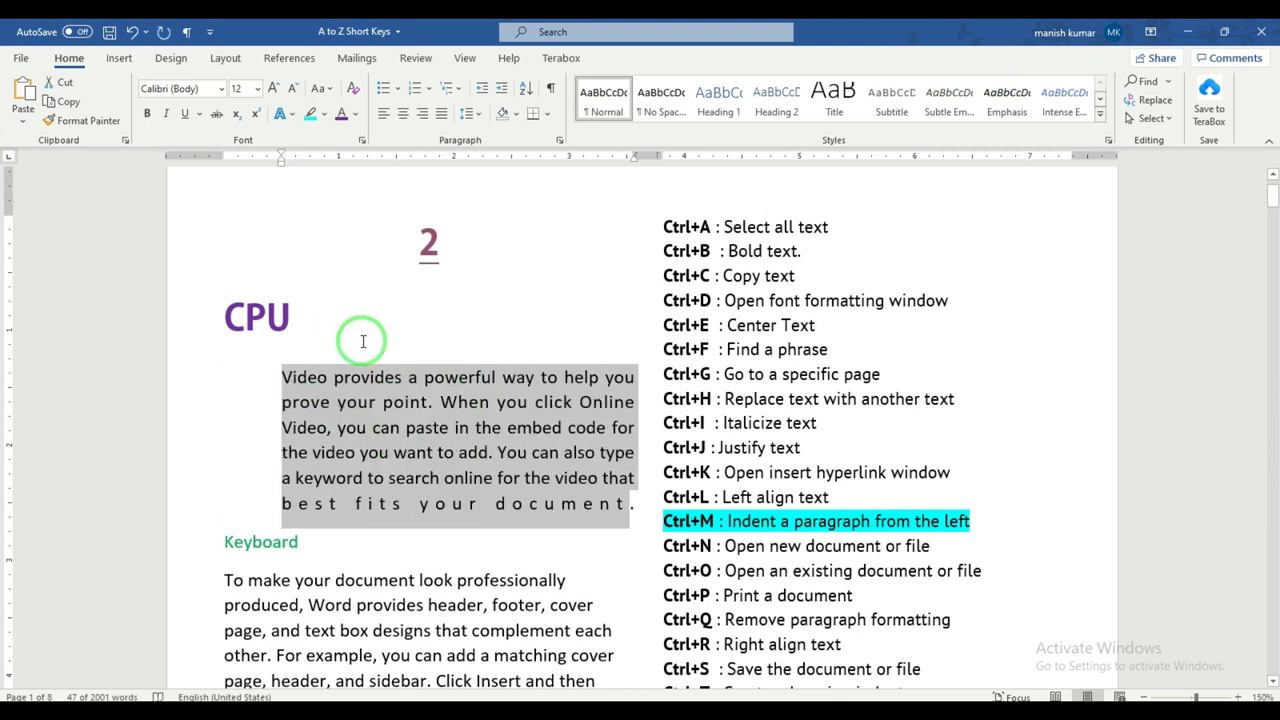
pyautogui.hotkey('ctrl', 'shift', 'm')
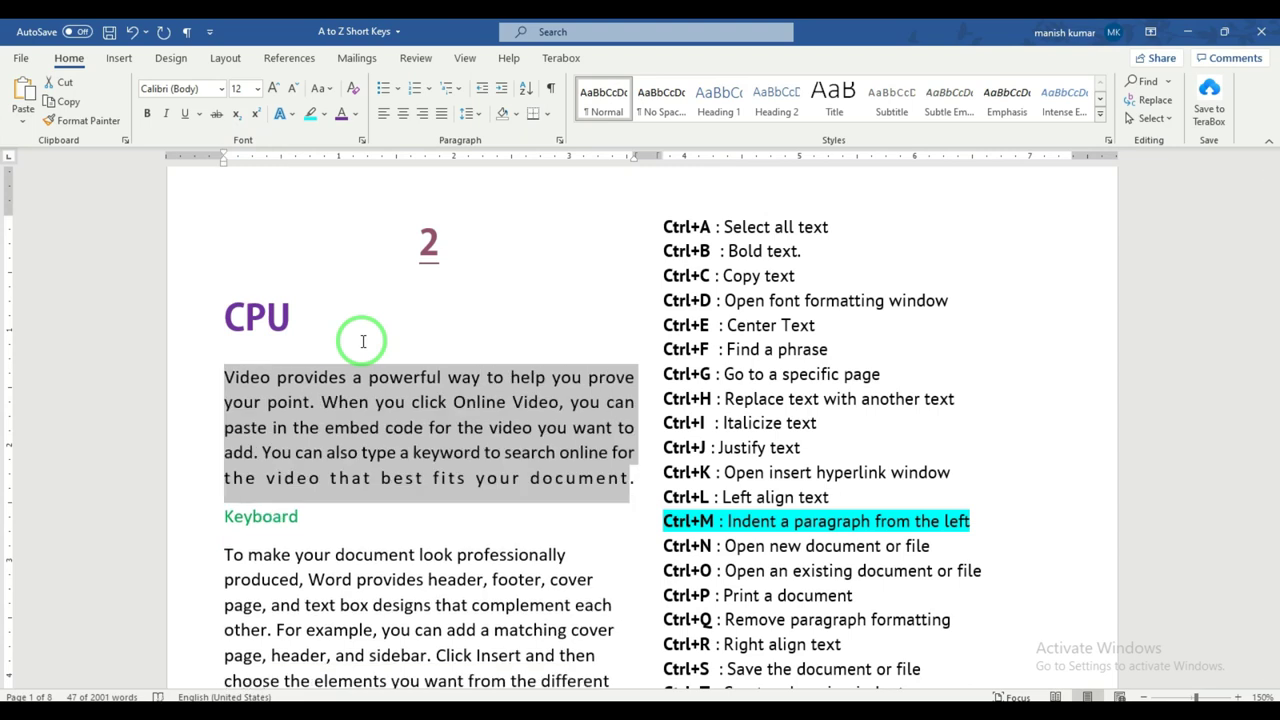
pyautogui.click(812, 548)
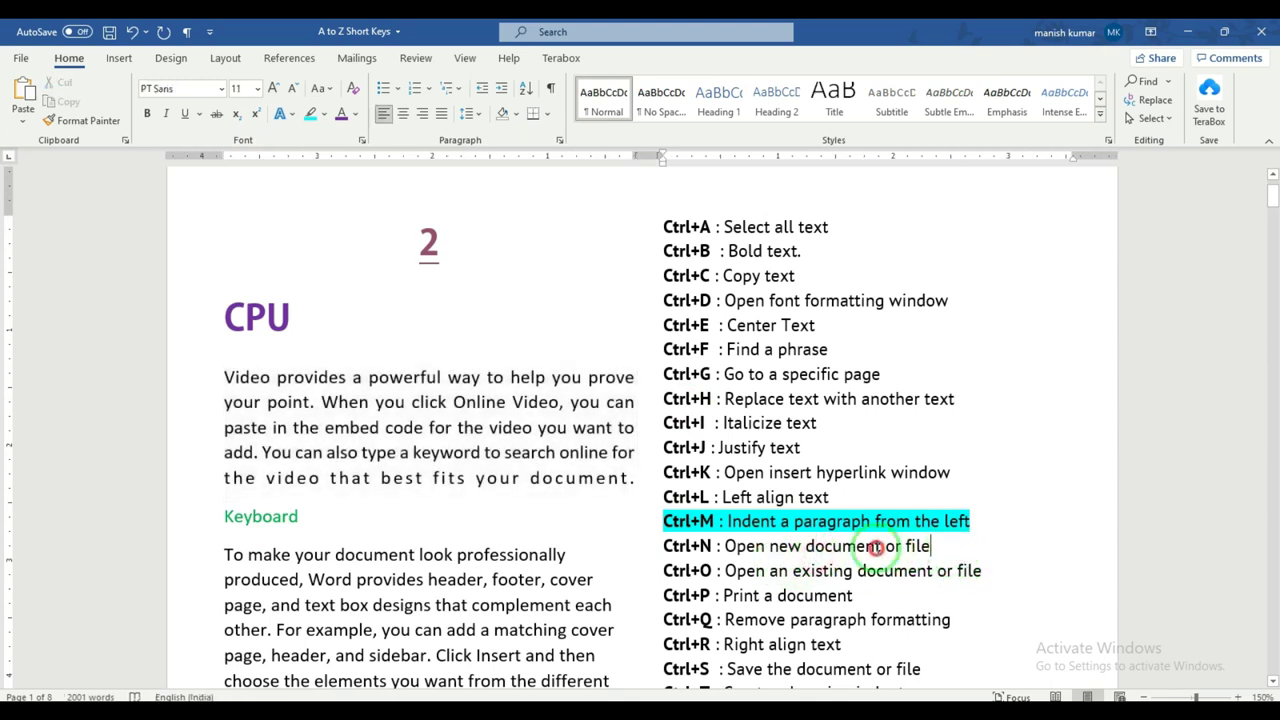
# Highlight the Ctrl+N line, create a blank document with Ctrl+N, then minimize it.
pyautogui.moveTo(930, 546); pyautogui.dragTo(668, 548)
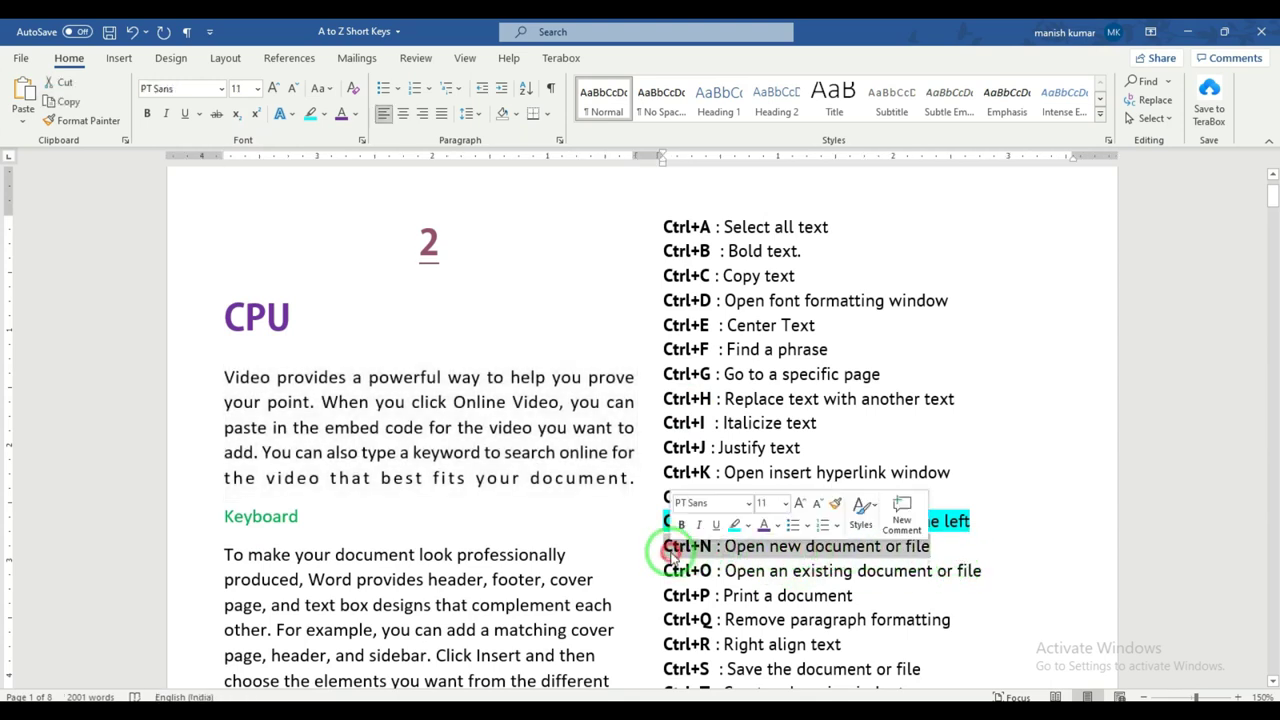
pyautogui.click(970, 560)
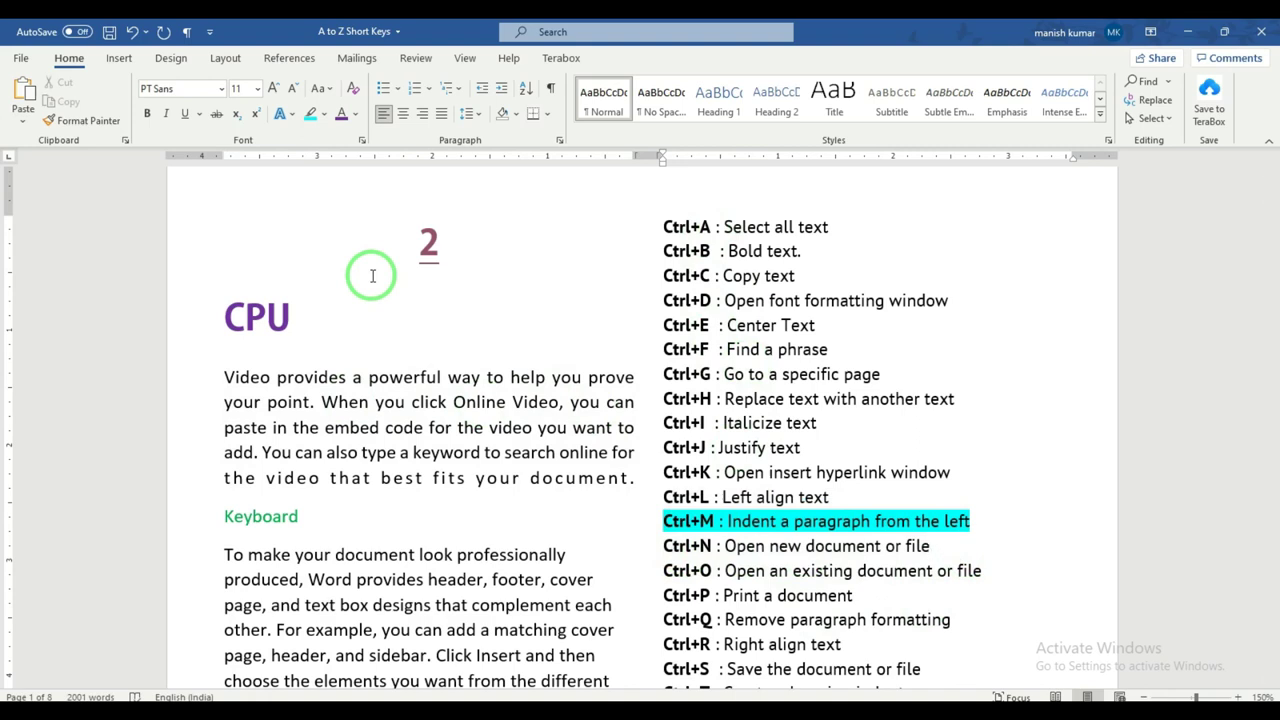
pyautogui.hotkey('ctrl', 'n')
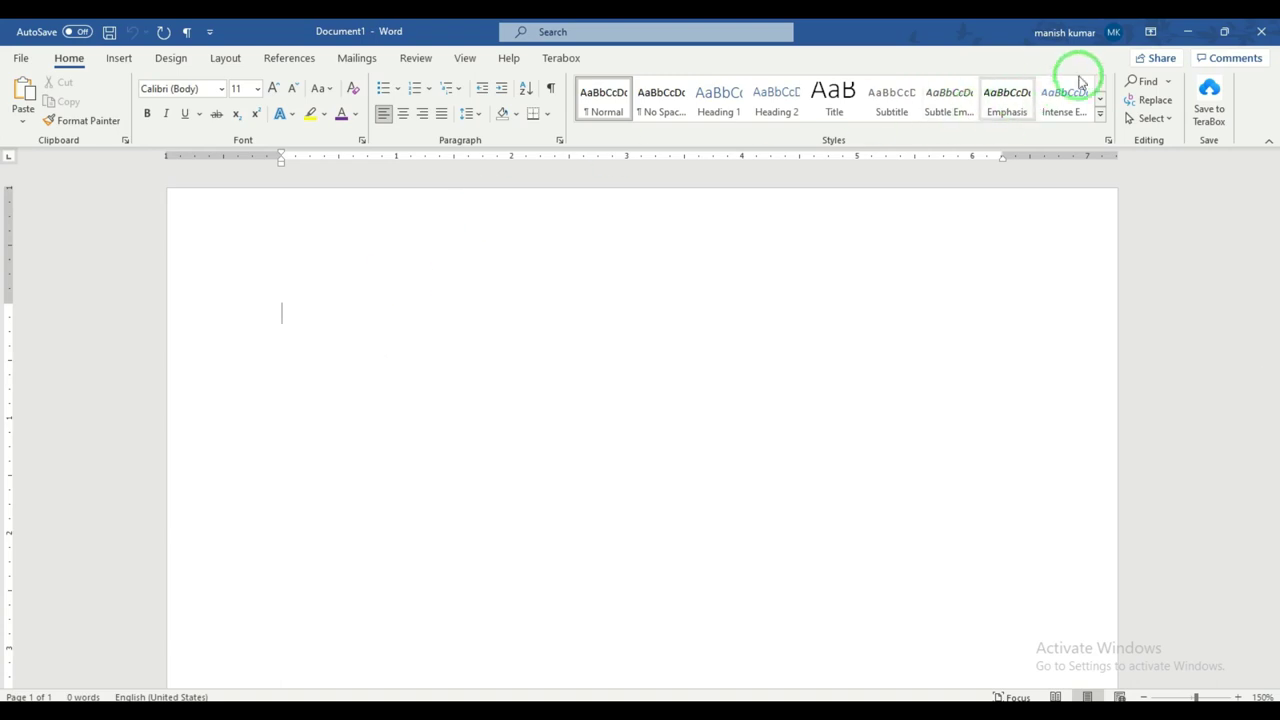
pyautogui.click(1187, 33)
pyautogui.click(408, 377)
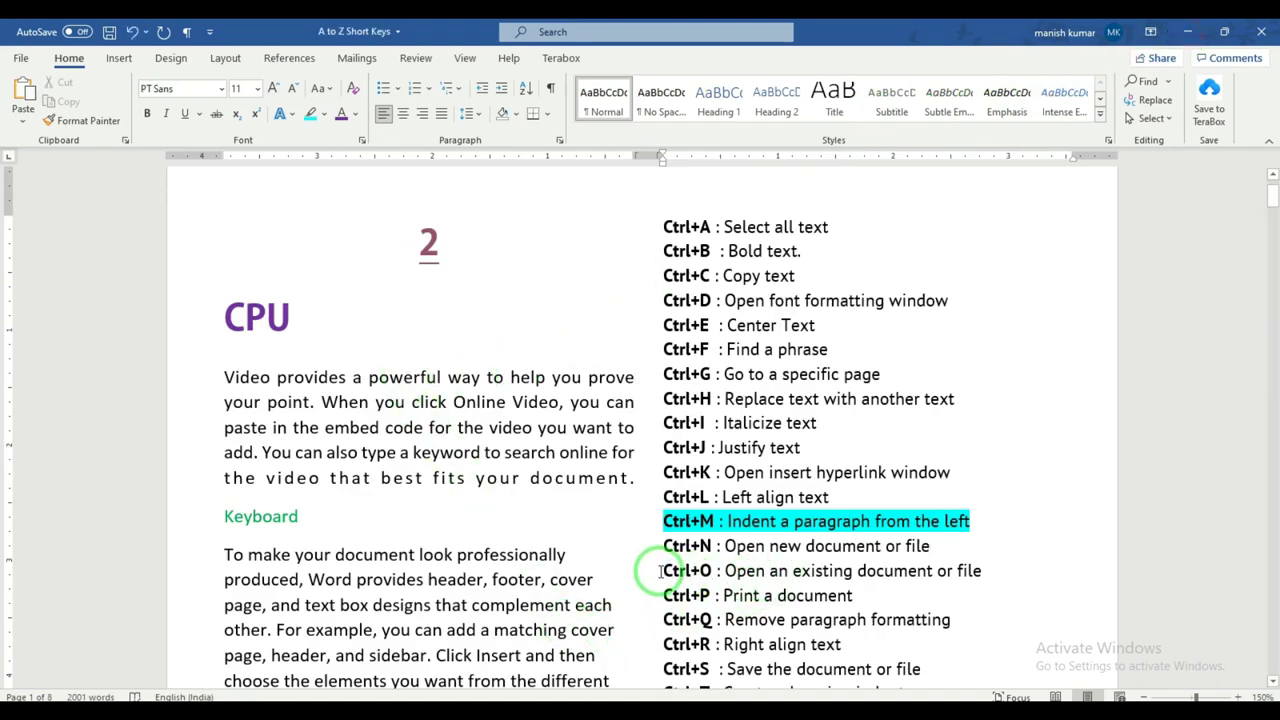
# Highlight the Ctrl+O line, then open document 2 through File > Open.
pyautogui.moveTo(660, 571); pyautogui.dragTo(995, 576)
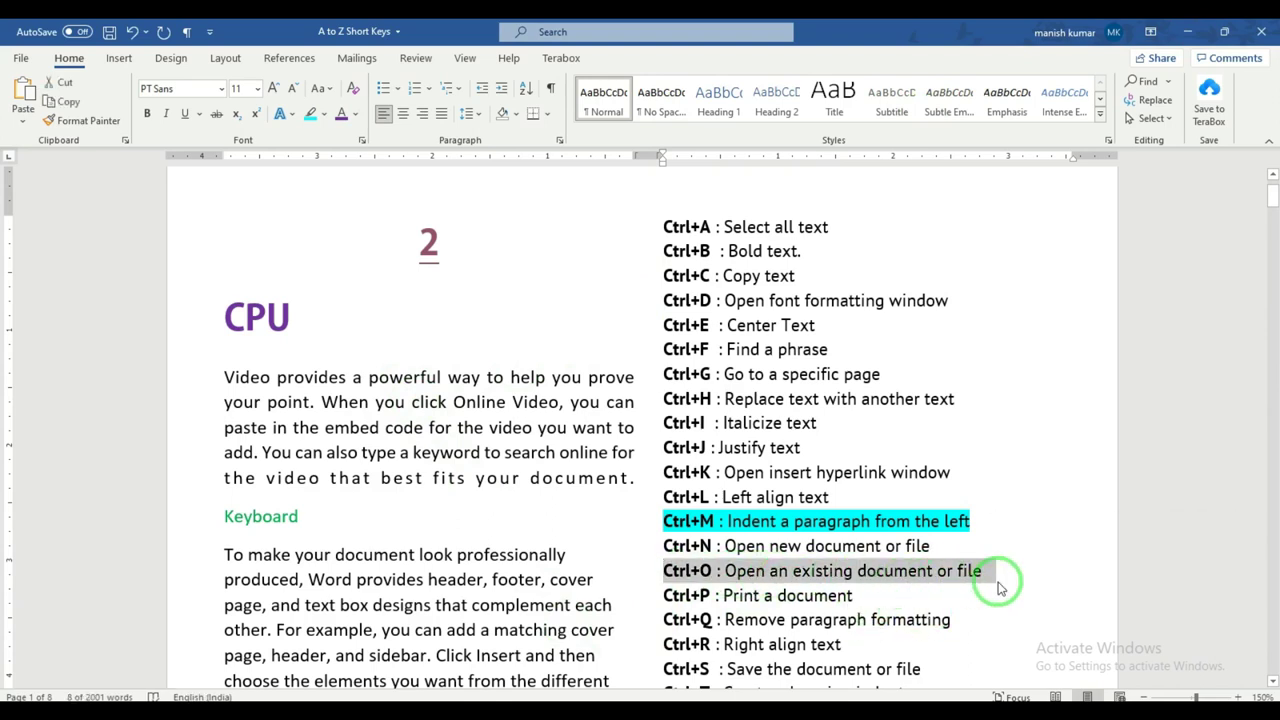
pyautogui.click(470, 376)
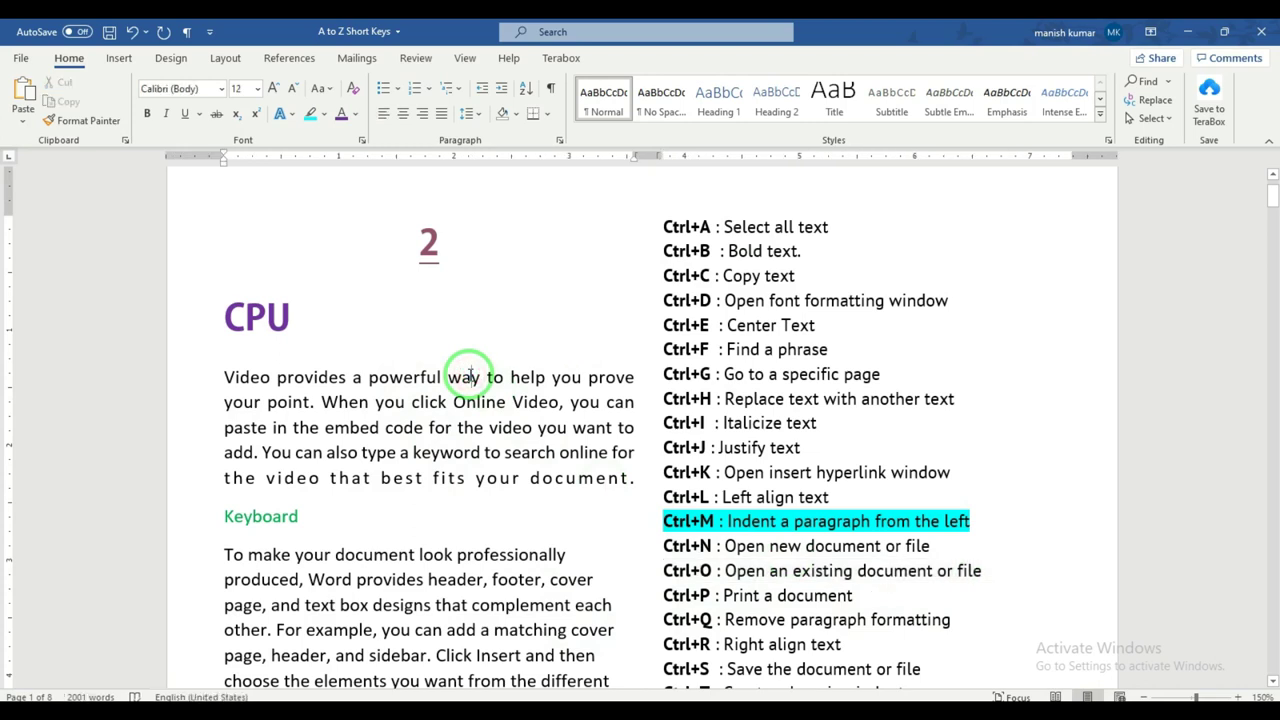
pyautogui.click(21, 60)
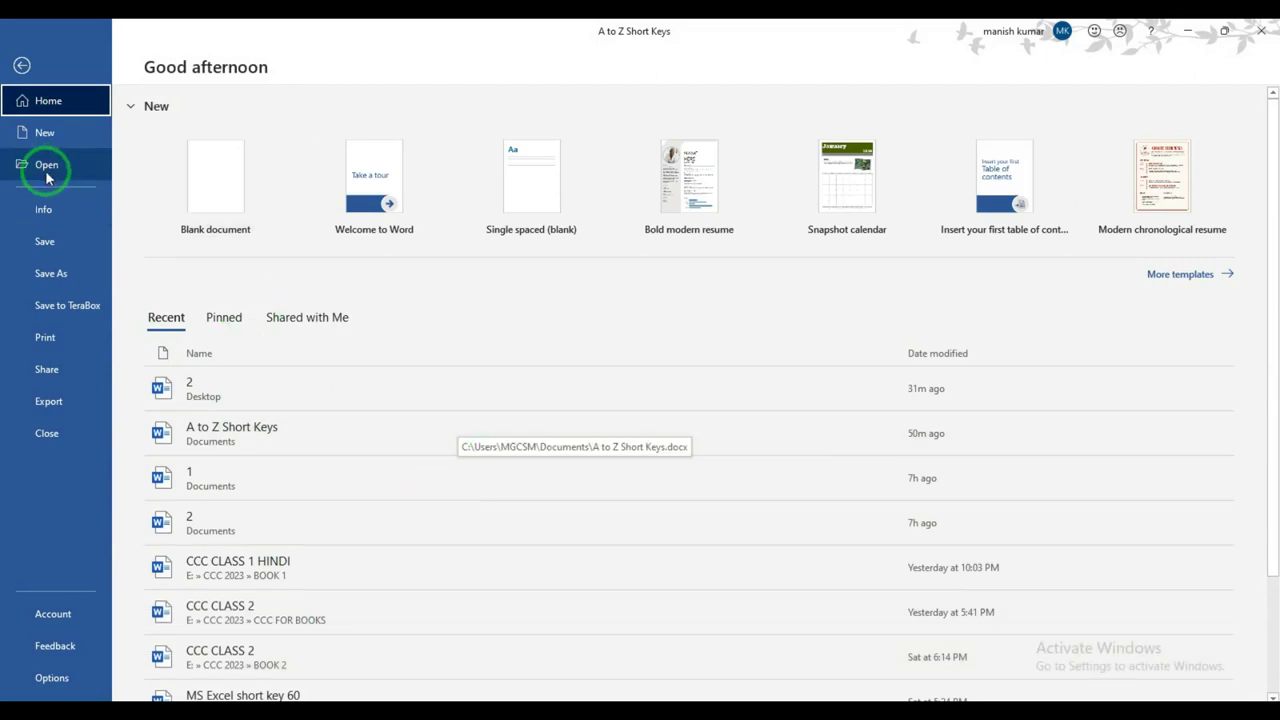
pyautogui.click(45, 168)
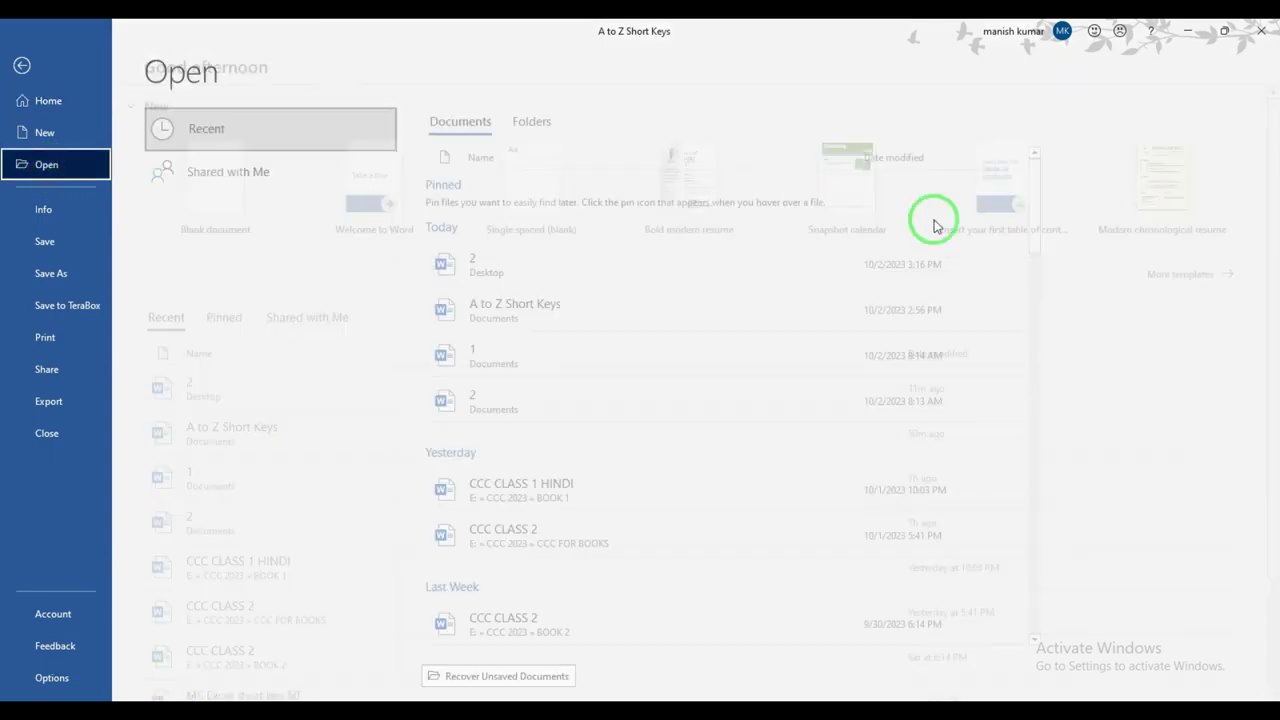
pyautogui.moveTo(1034, 240)
pyautogui.mouseDown()
pyautogui.moveTo(1033, 357)
pyautogui.moveTo(1034, 222)
pyautogui.mouseUp()
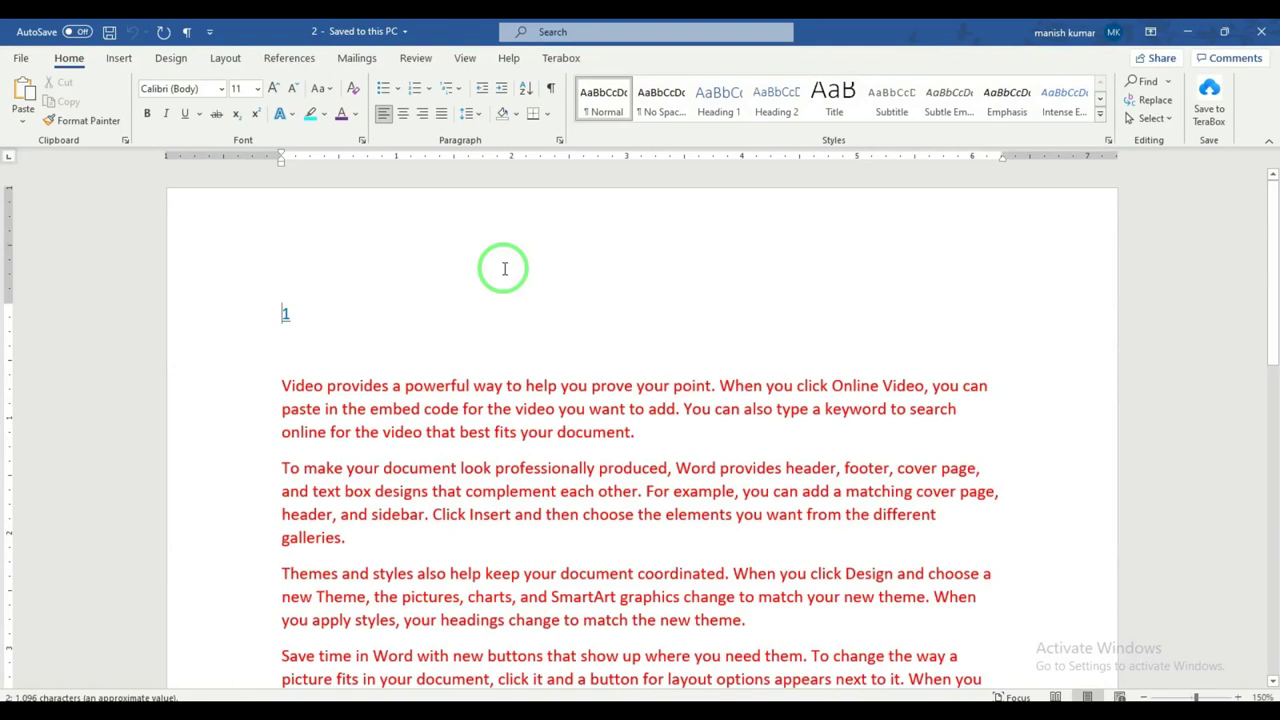
# Select the 1 at the top of document 2, then minimize it.
pyautogui.click(243, 318)
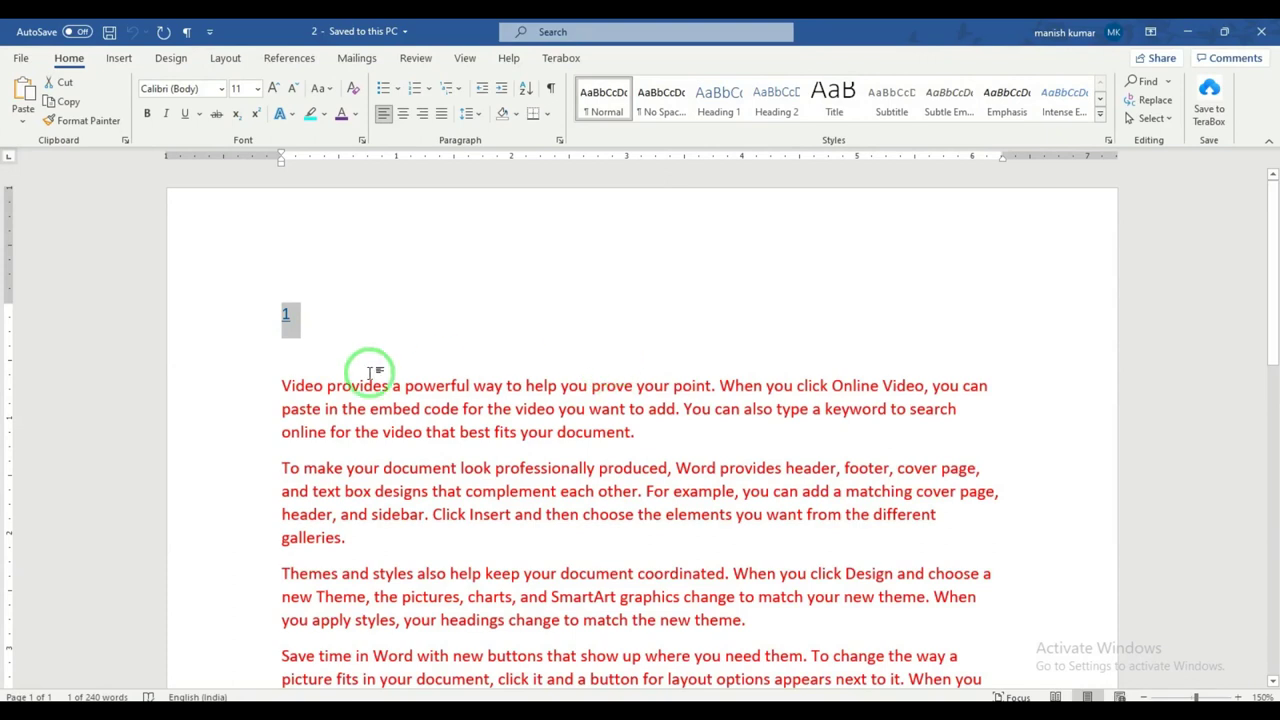
pyautogui.doubleClick(282, 317)
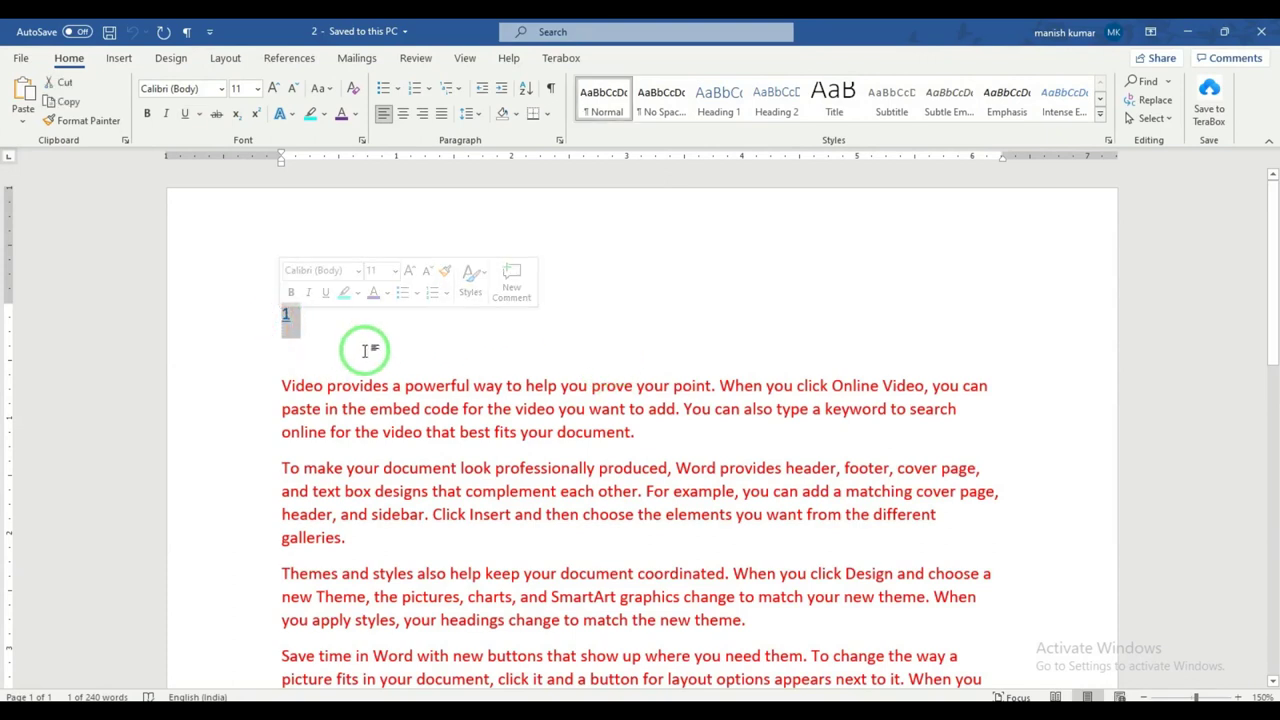
pyautogui.click(1261, 31)
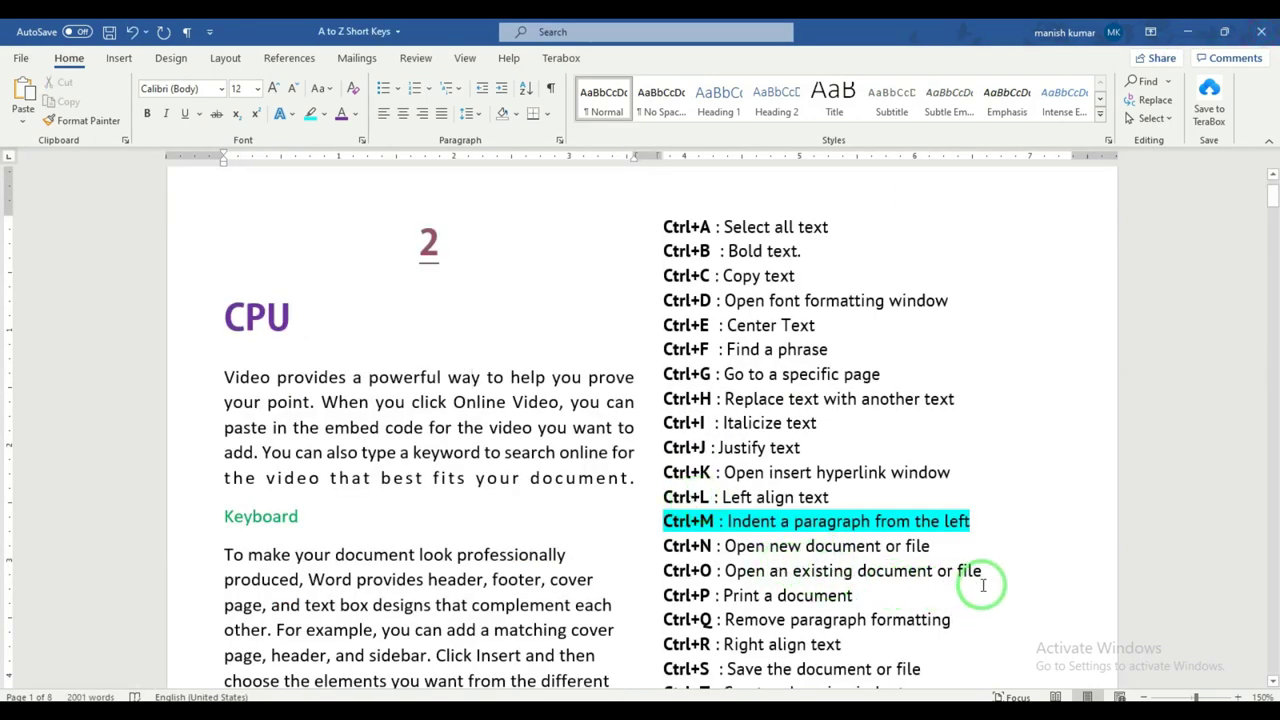
# Highlight the Ctrl+O and Ctrl+P lines, then bring up the print preview with Ctrl+P.
pyautogui.moveTo(996, 577); pyautogui.dragTo(657, 572)
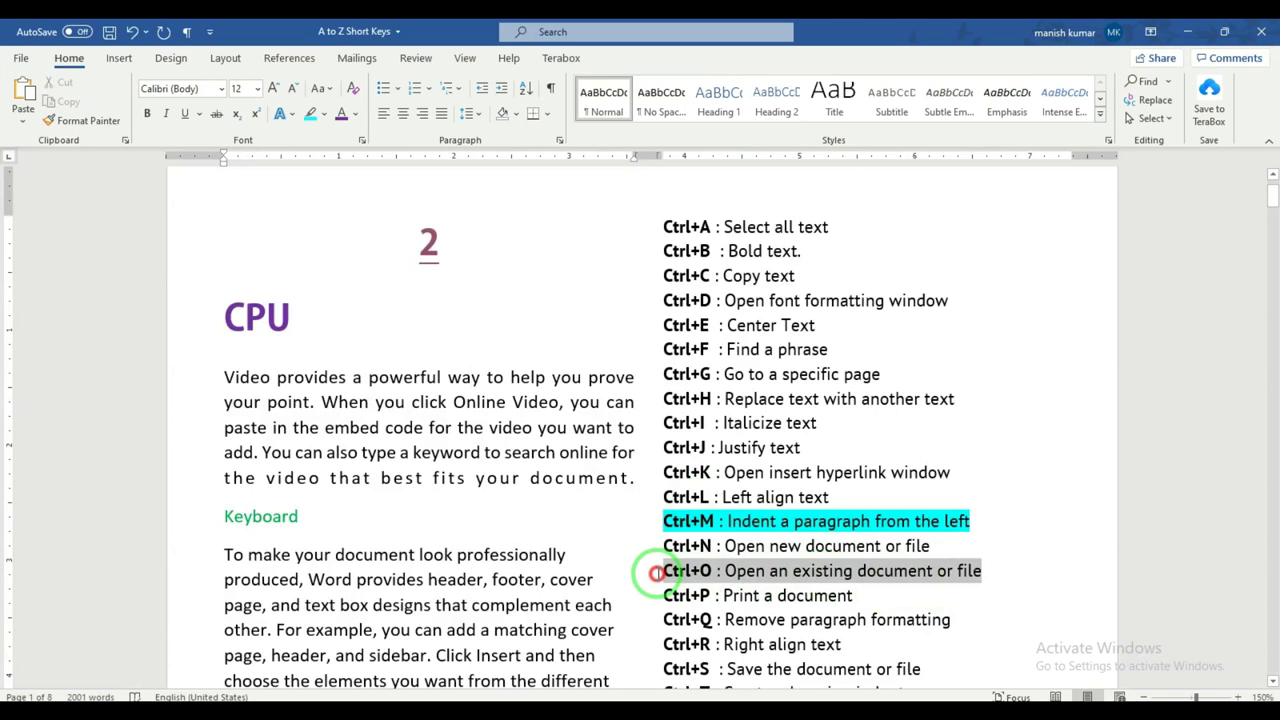
pyautogui.click(881, 597)
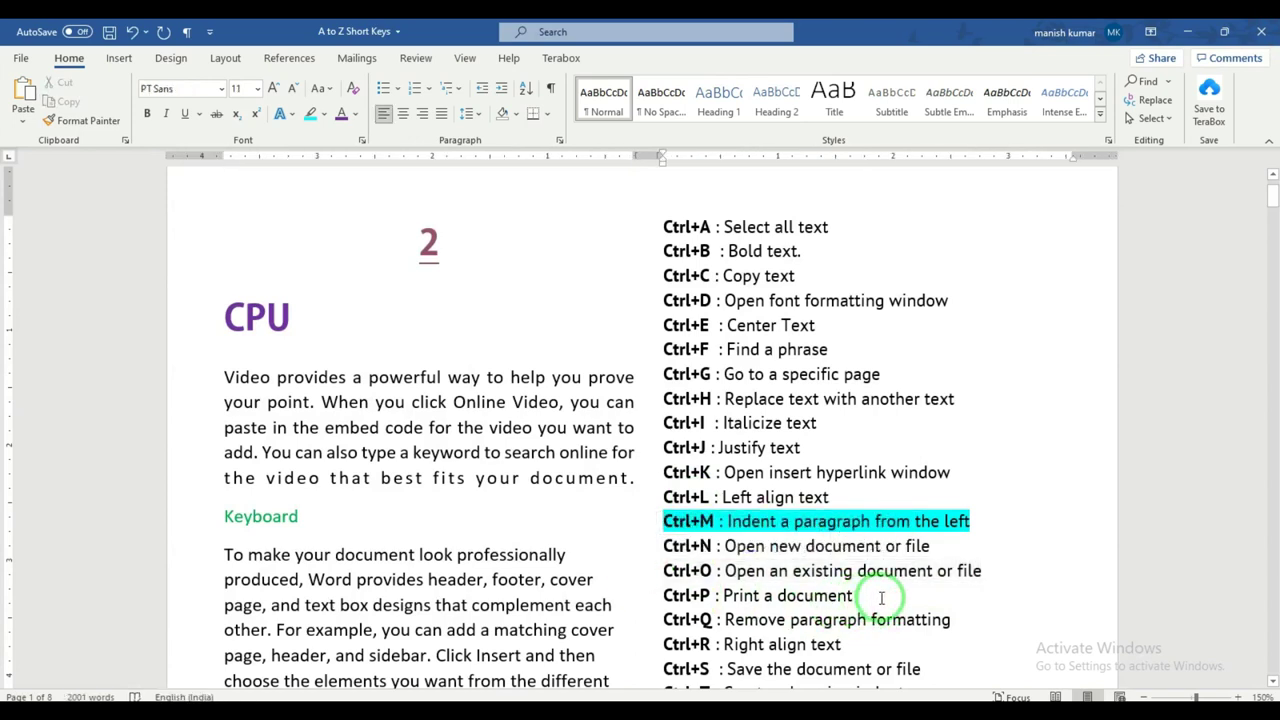
pyautogui.moveTo(881, 597); pyautogui.dragTo(668, 597)
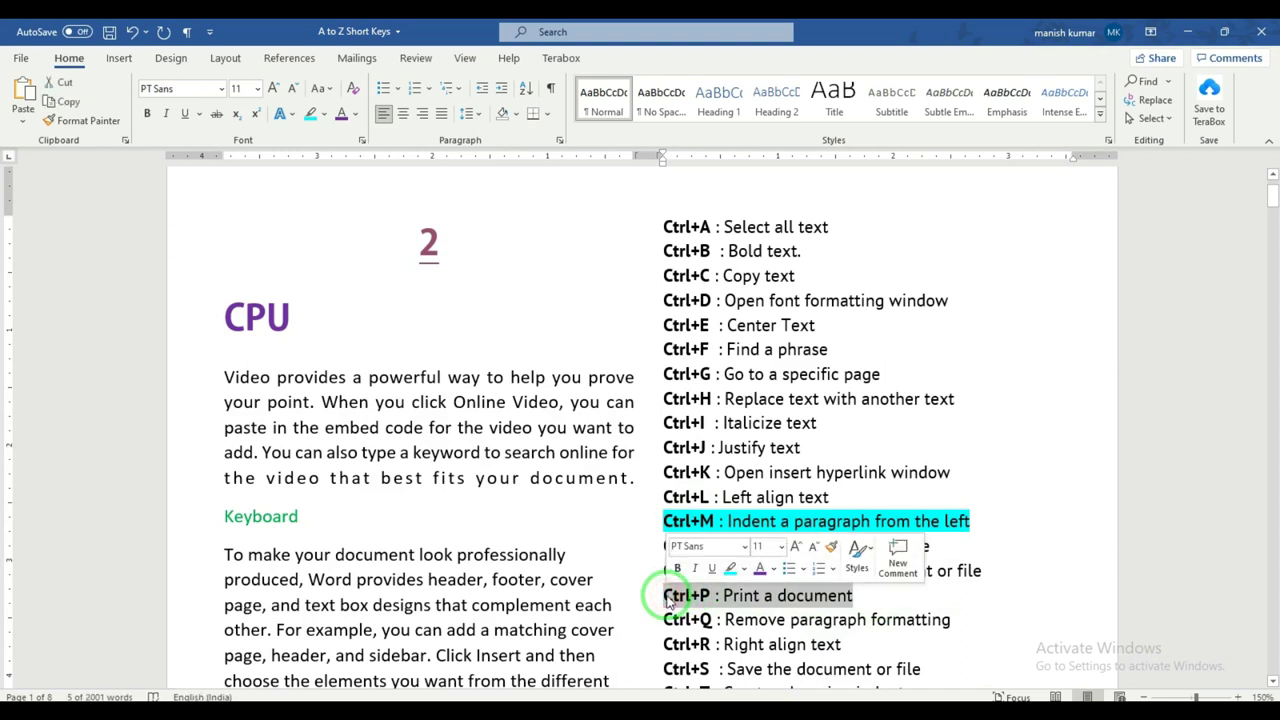
pyautogui.click(371, 420)
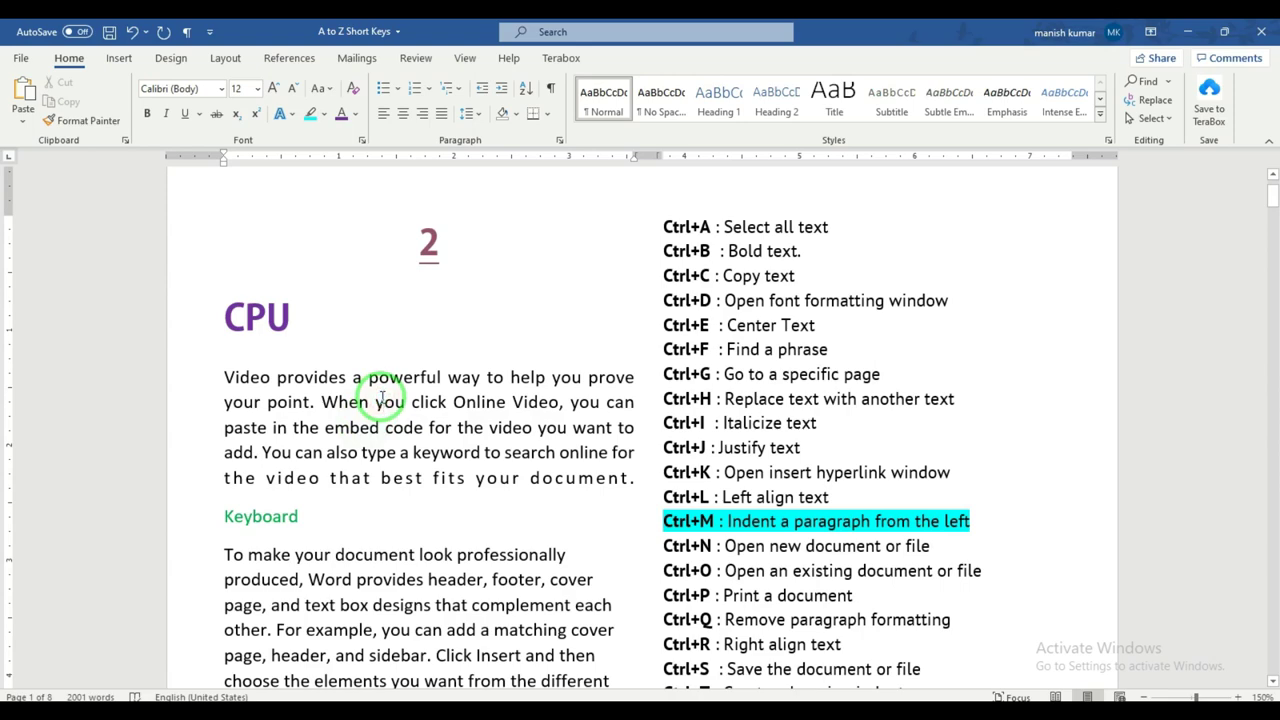
pyautogui.hotkey('ctrl', 'p')
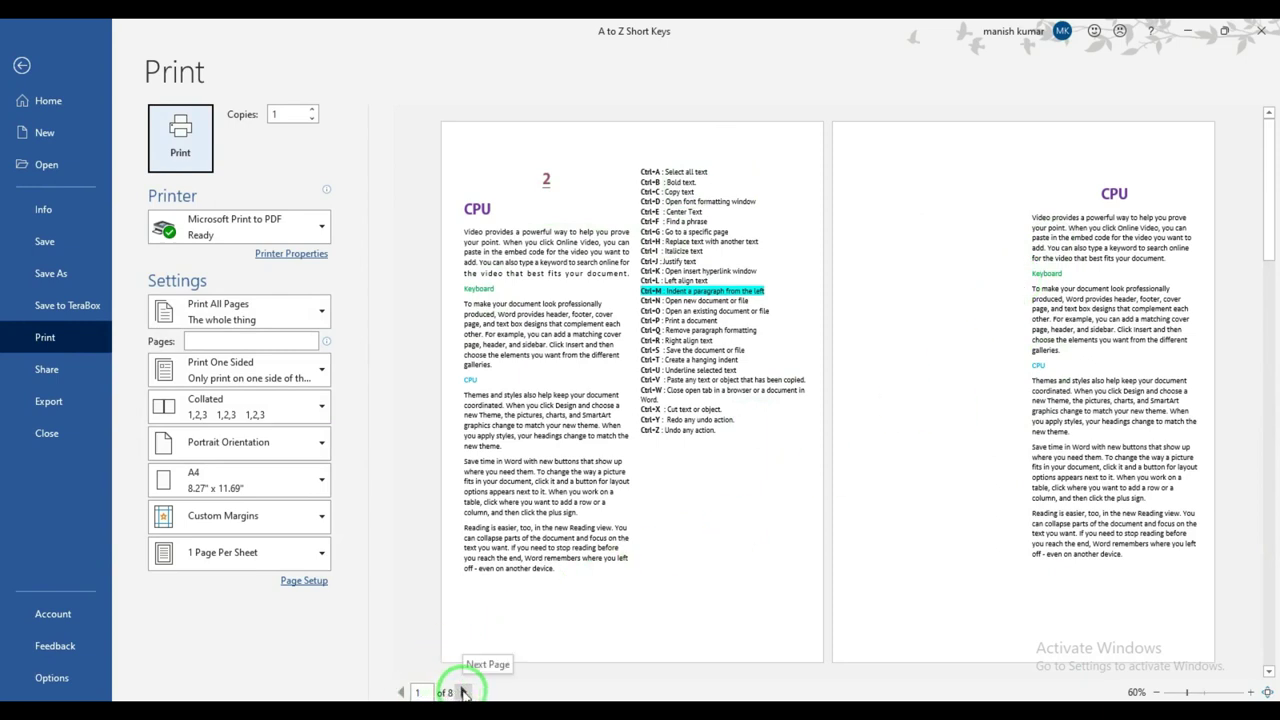
# Page the preview forward to page 8, back to page 1, then leave Print without printing.
pyautogui.click(463, 692)
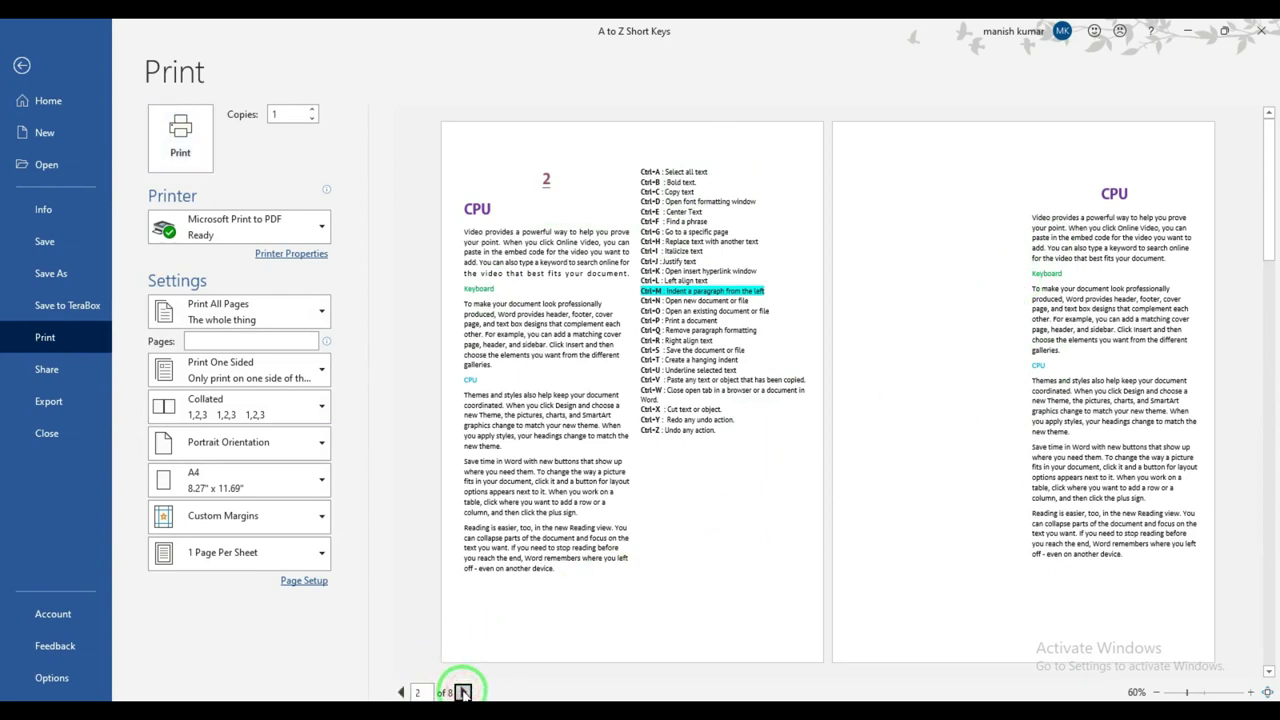
pyautogui.click(463, 692)
pyautogui.click(463, 692)
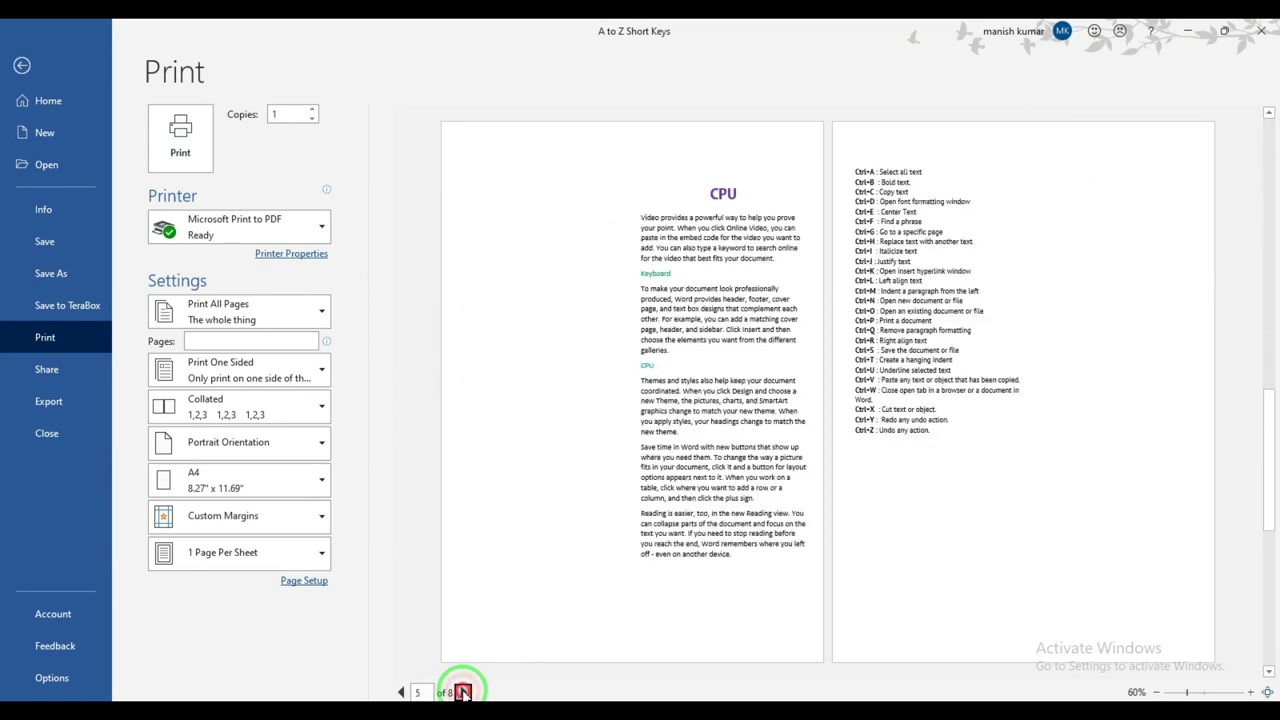
pyautogui.click(463, 692)
pyautogui.click(463, 692)
pyautogui.click(463, 692)
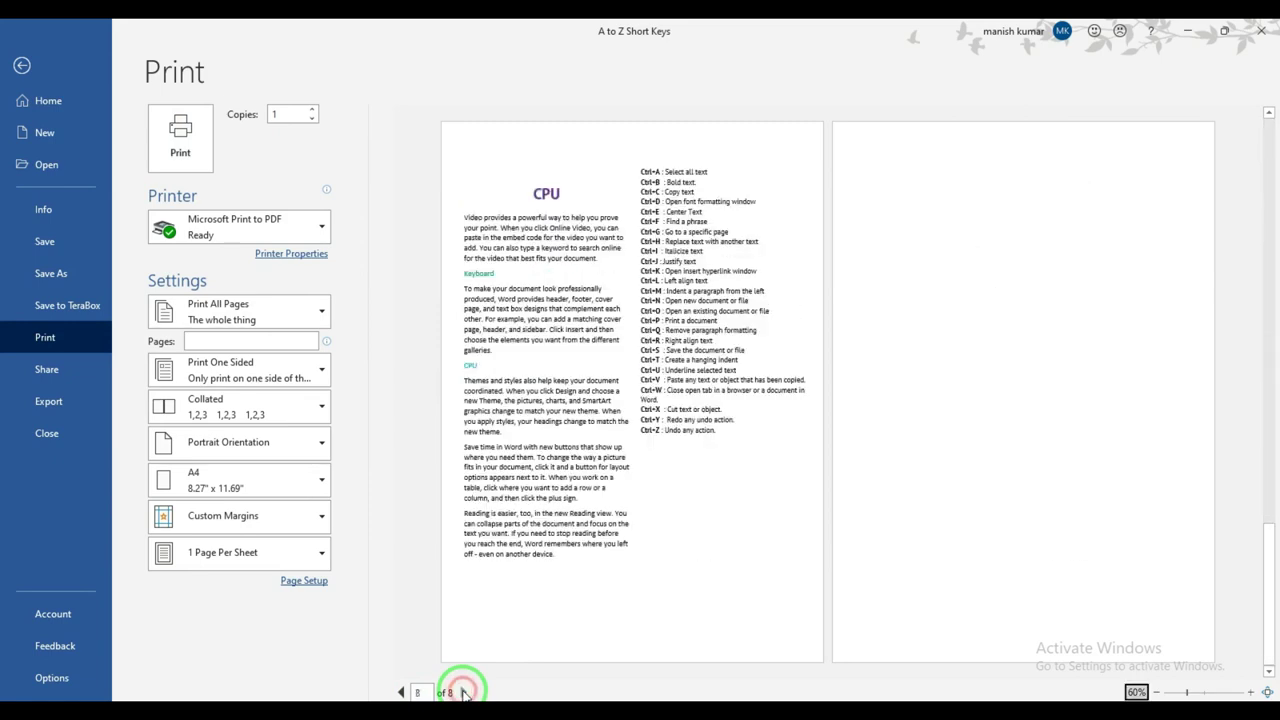
pyautogui.click(401, 692)
pyautogui.click(401, 692)
pyautogui.click(401, 692)
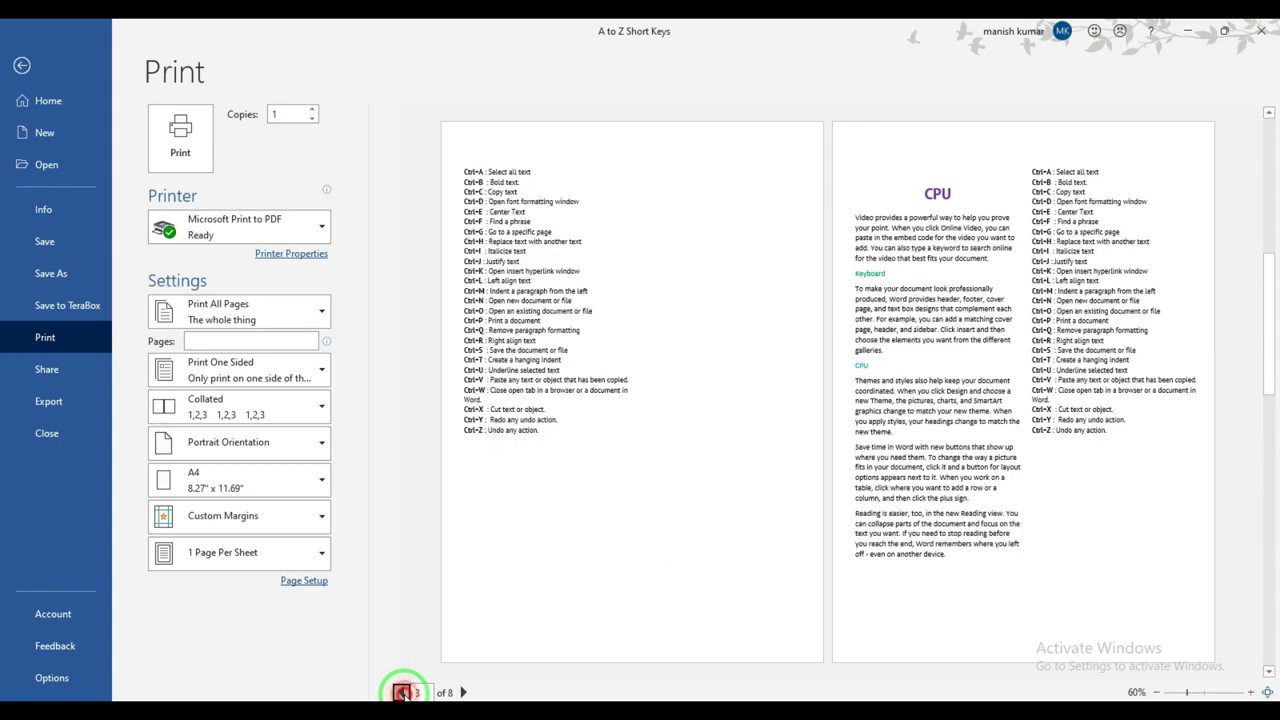
pyautogui.click(401, 692)
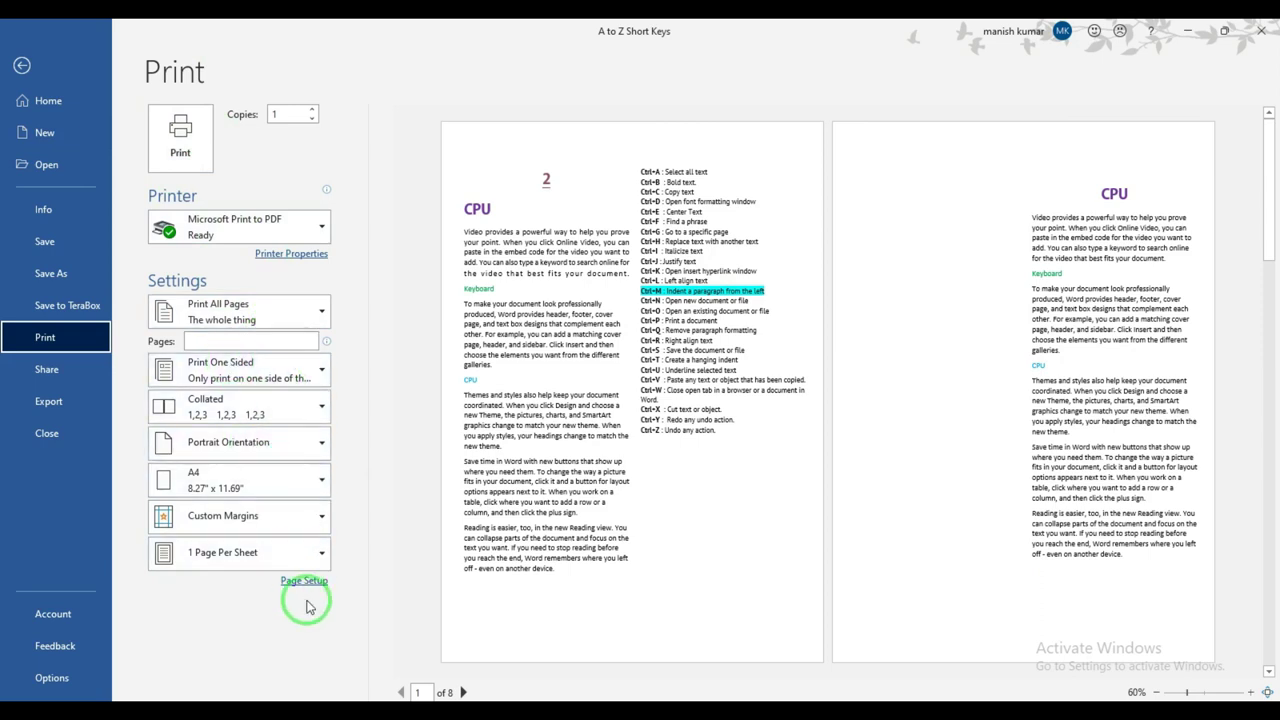
pyautogui.click(21, 63)
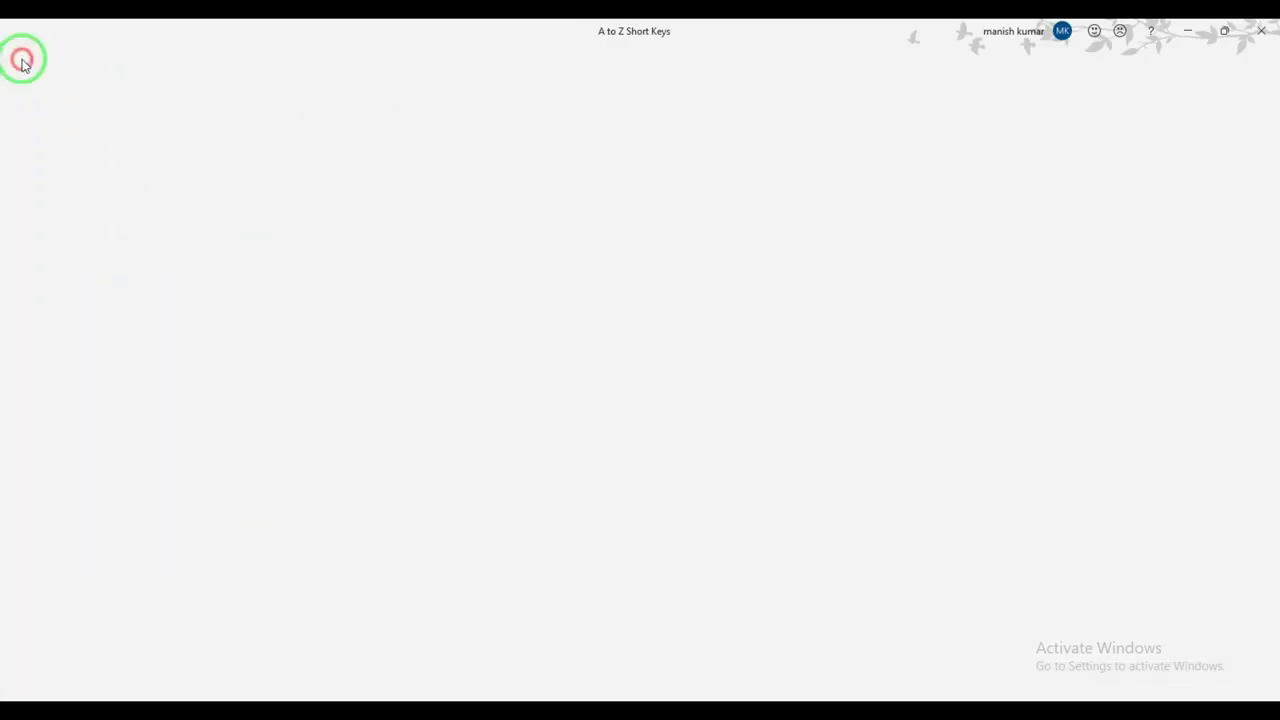
# Highlight the Ctrl+Q line, then select the CPU heading through the Keyboard subheading.
pyautogui.click(803, 596)
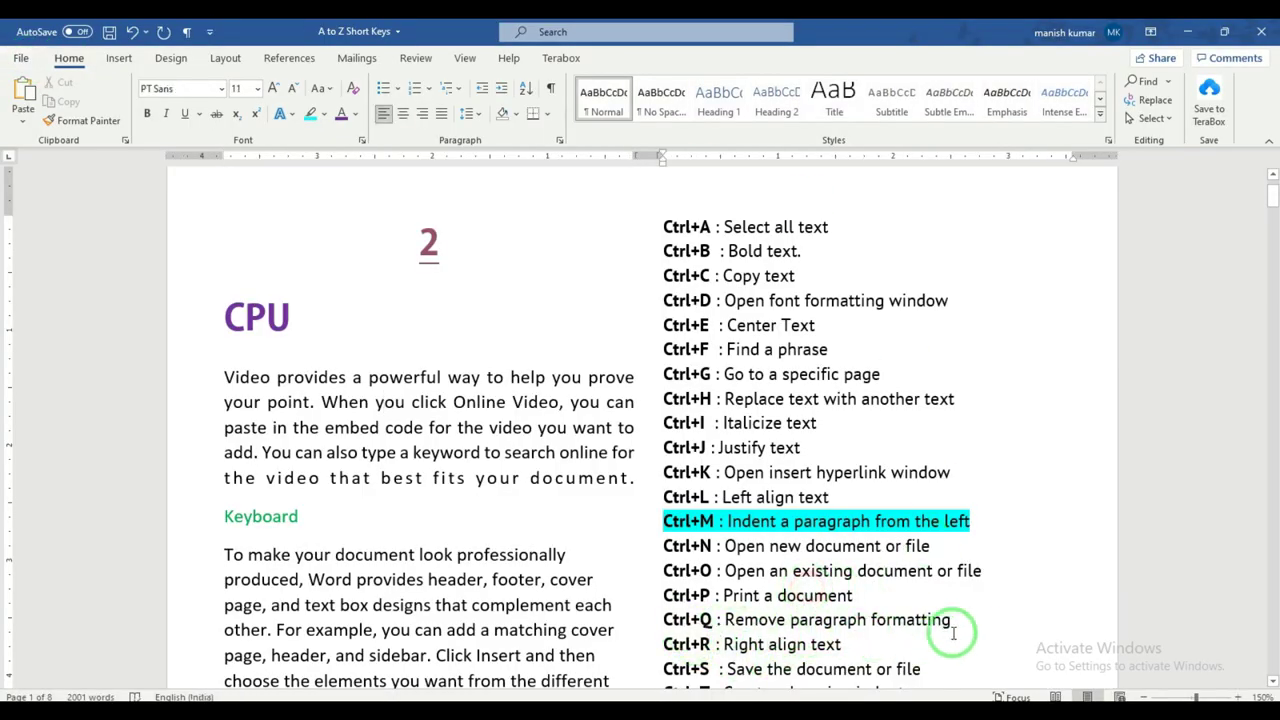
pyautogui.moveTo(975, 627); pyautogui.dragTo(651, 620)
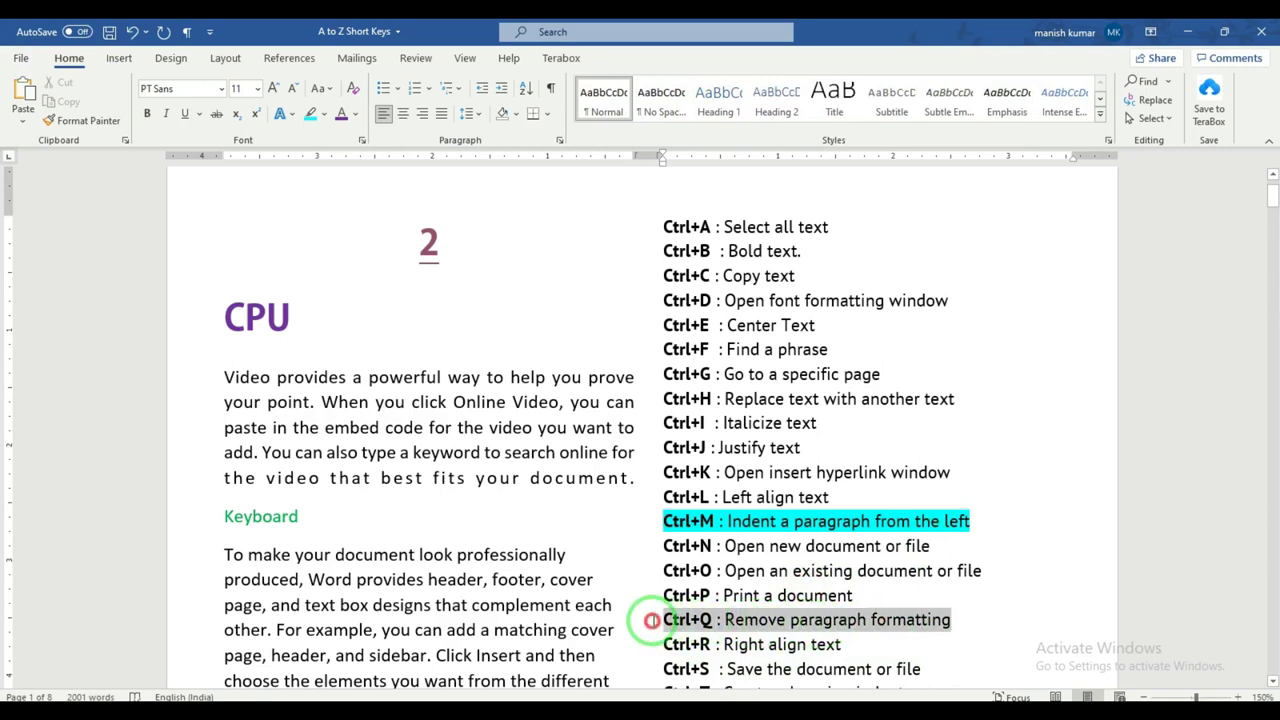
pyautogui.moveTo(357, 520); pyautogui.dragTo(177, 334)
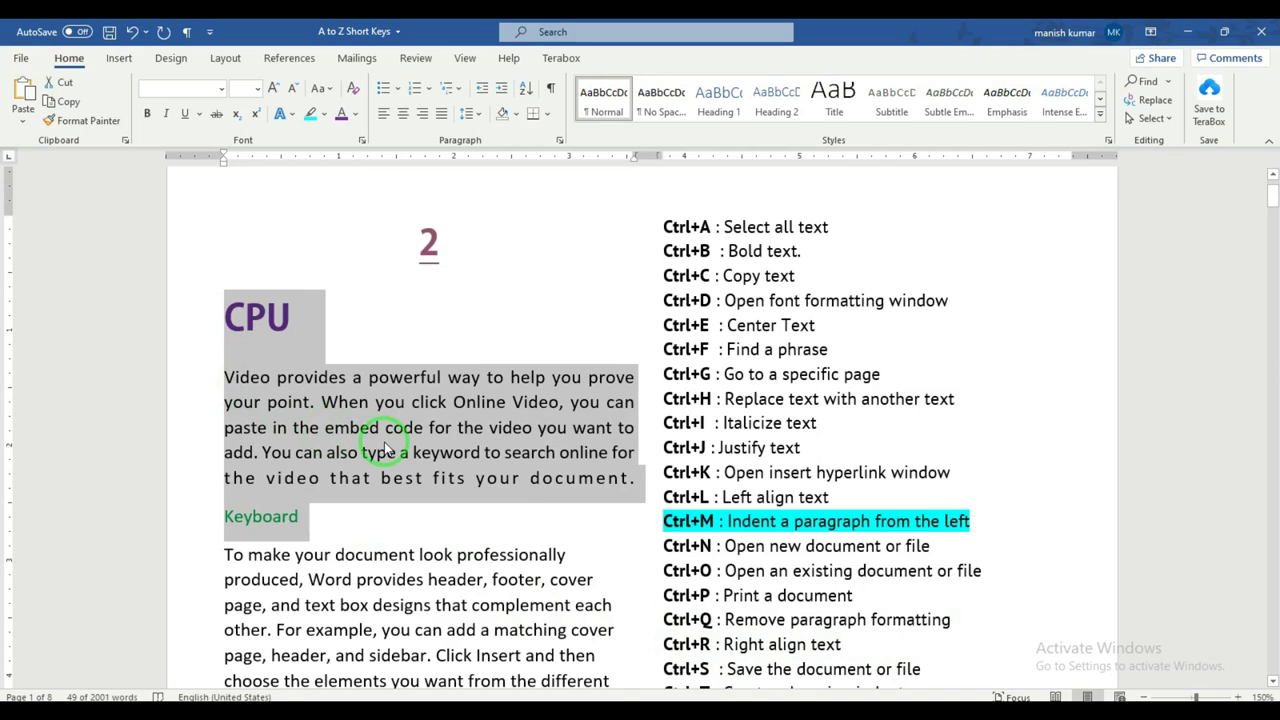
# Cycle the selection through left, justified, centred and right alignment, ending left-aligned, then deselect.
pyautogui.hotkey('ctrl', 'l')
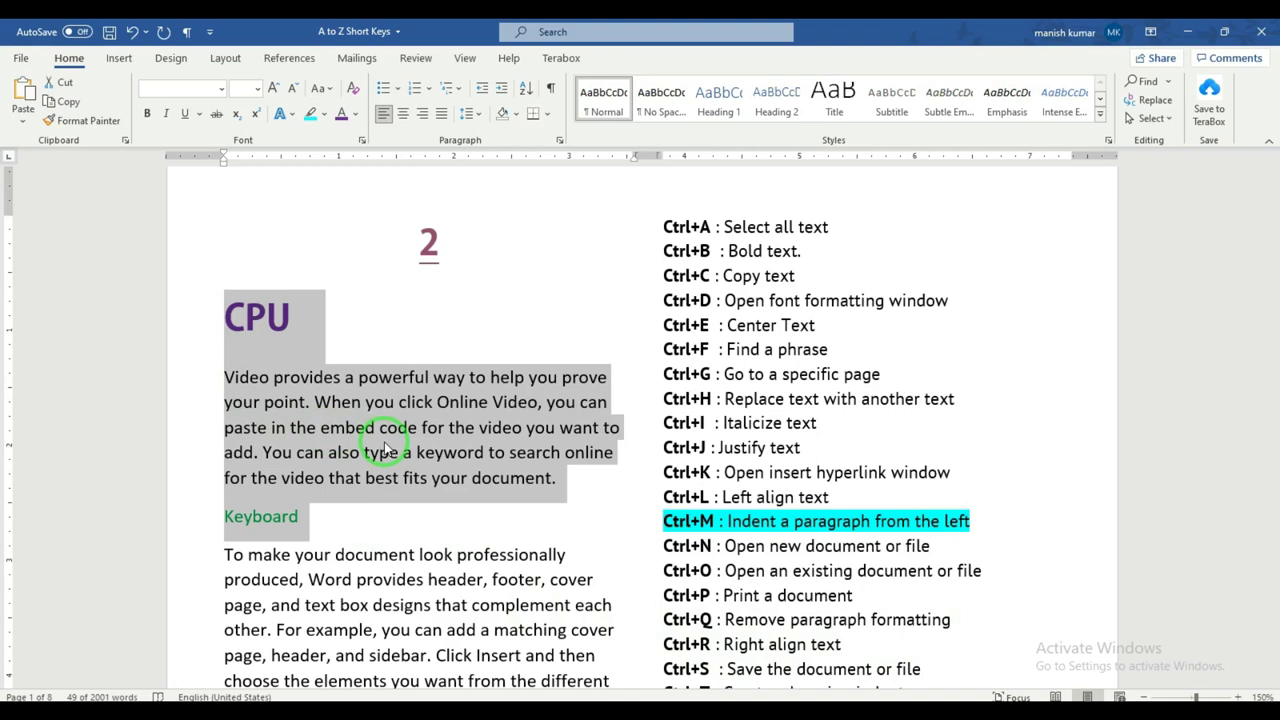
pyautogui.hotkey('ctrl', 'j')
pyautogui.hotkey('ctrl', 'e')
pyautogui.hotkey('ctrl', 'r')
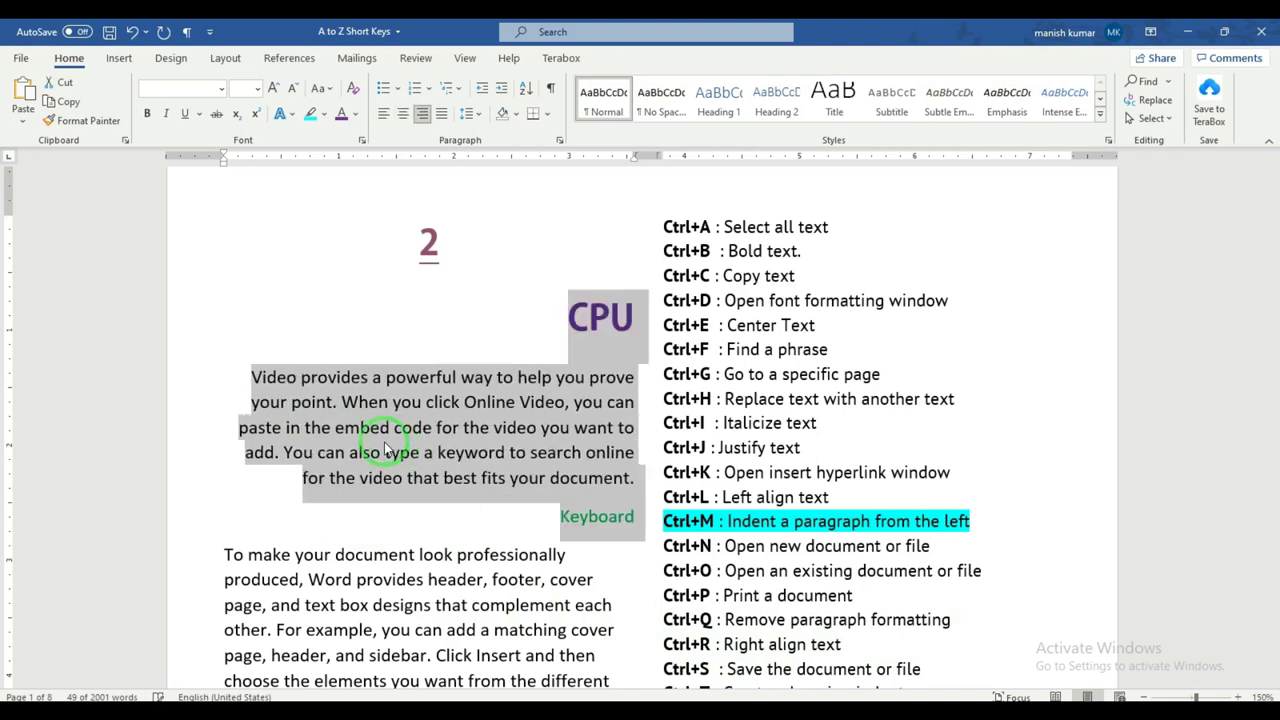
pyautogui.hotkey('ctrl', 'l')
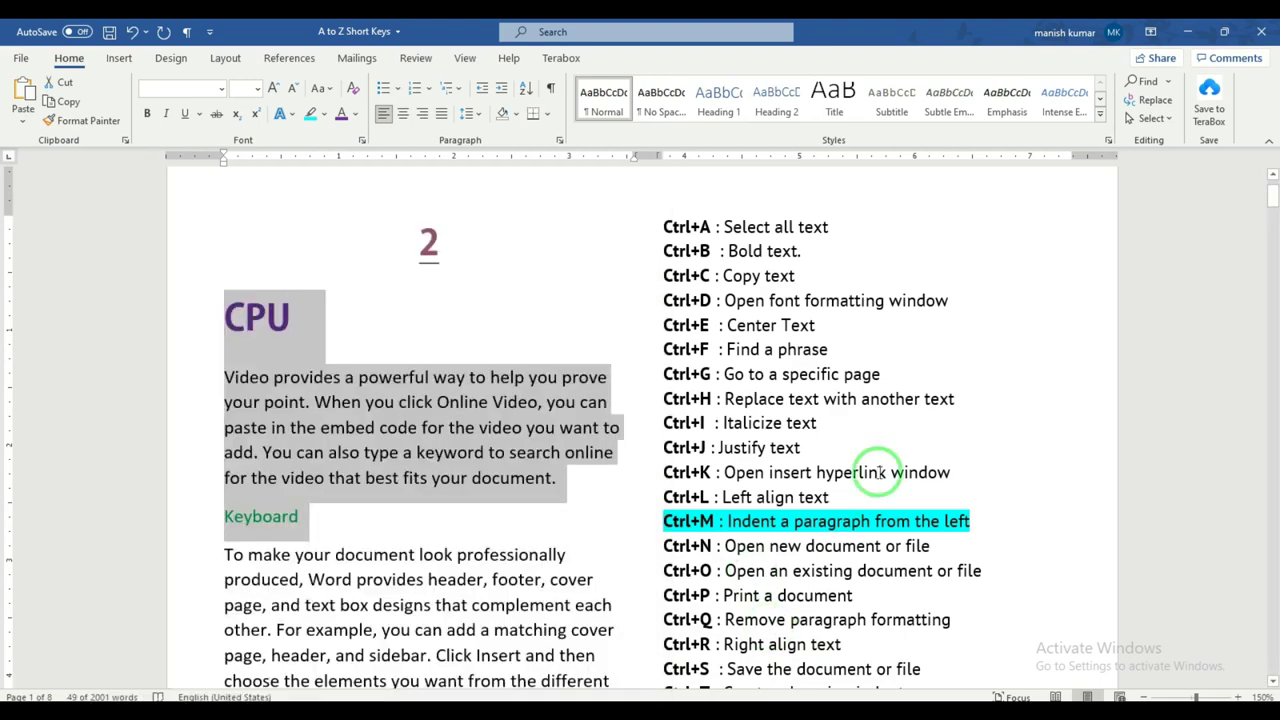
pyautogui.click(877, 428)
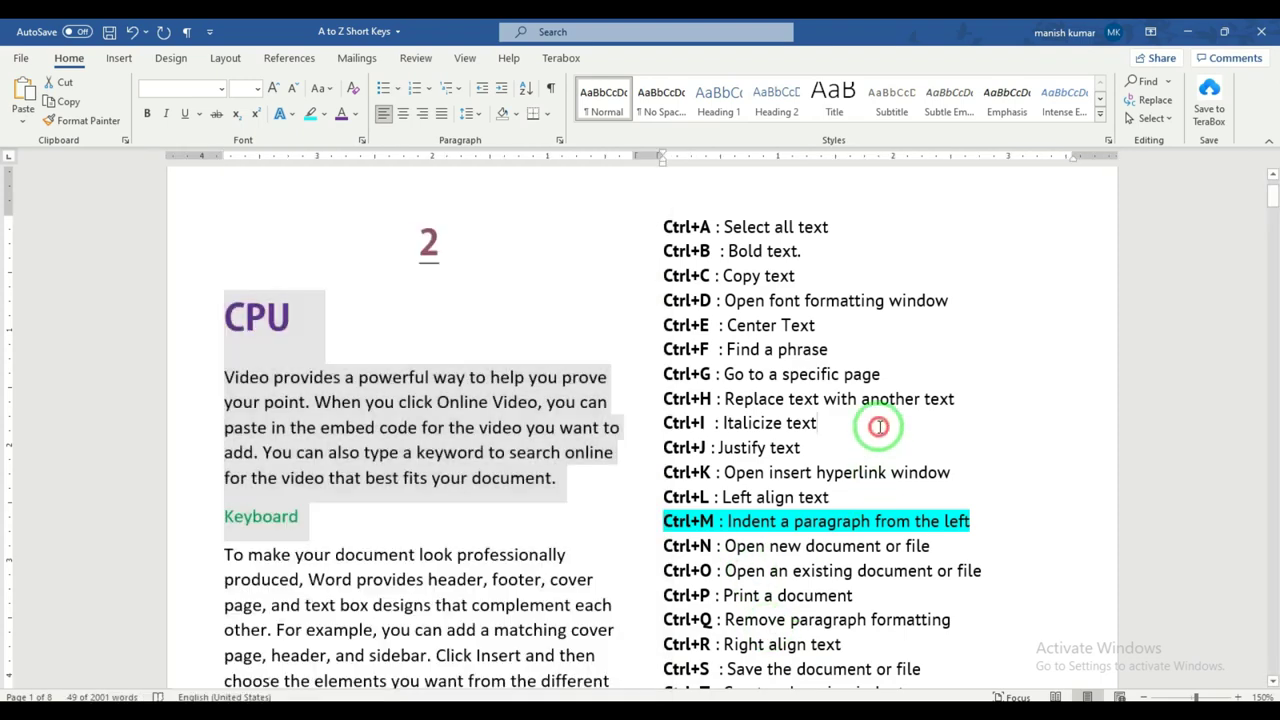
pyautogui.click(455, 430)
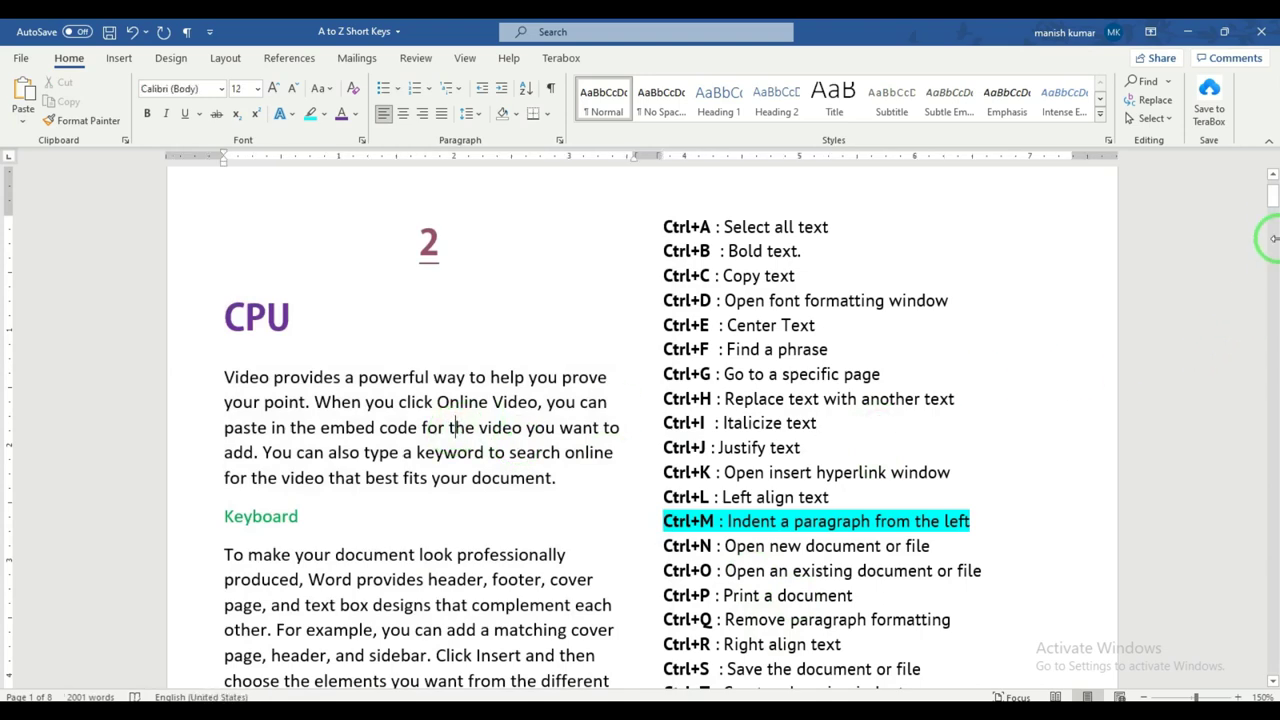
pyautogui.scroll(-5, 1270, 200)
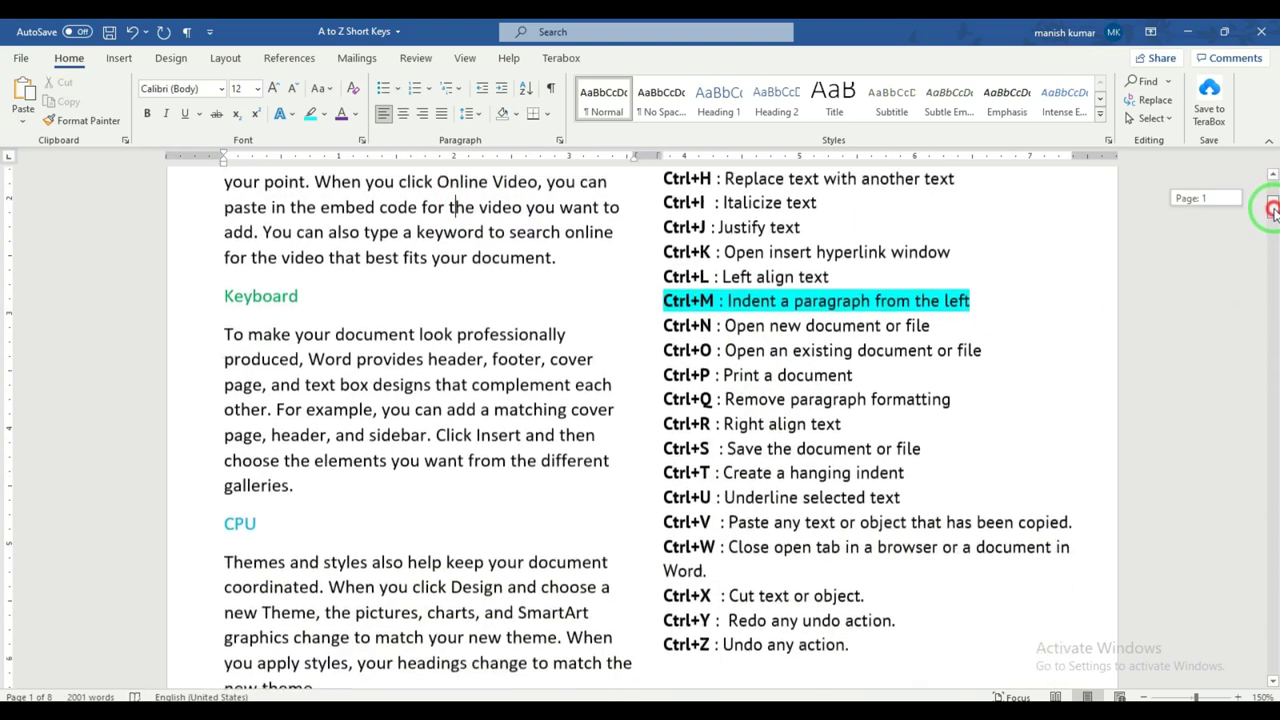
pyautogui.click(832, 399)
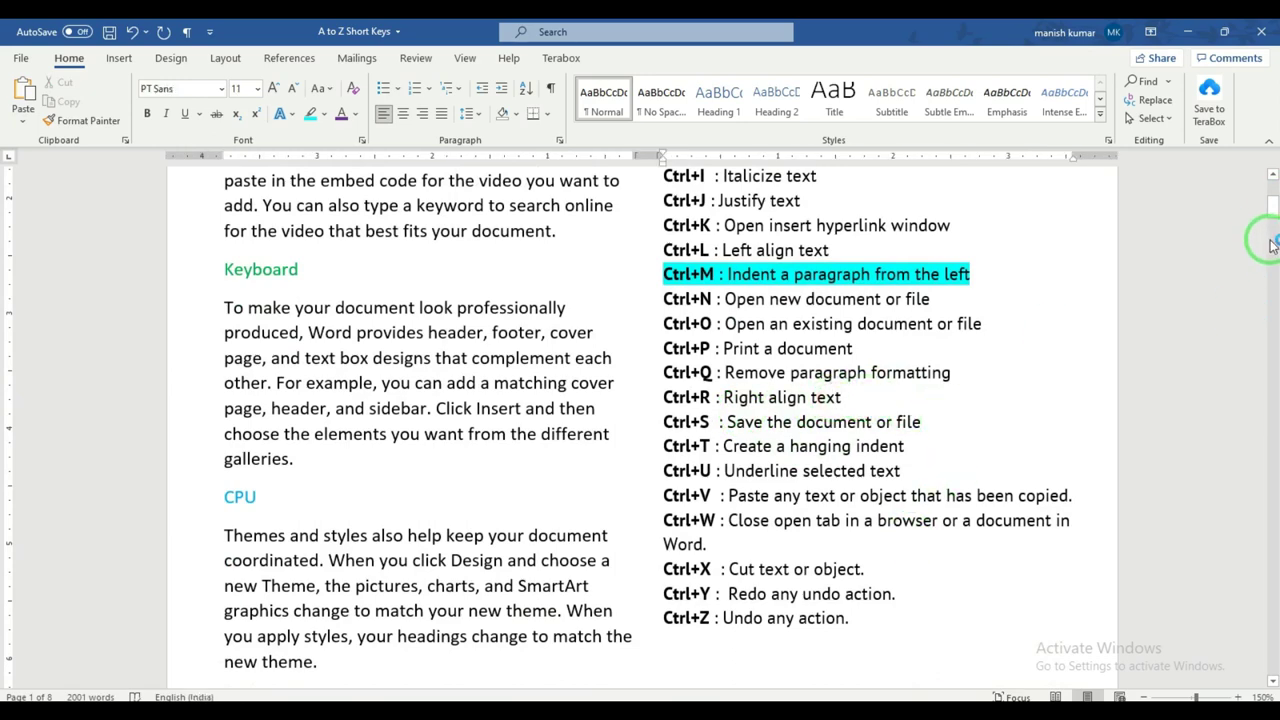
# Scroll to the top and right-align the CPU heading with Ctrl+R.
pyautogui.click(1274, 204)
pyautogui.moveTo(1274, 204); pyautogui.dragTo(1274, 194)
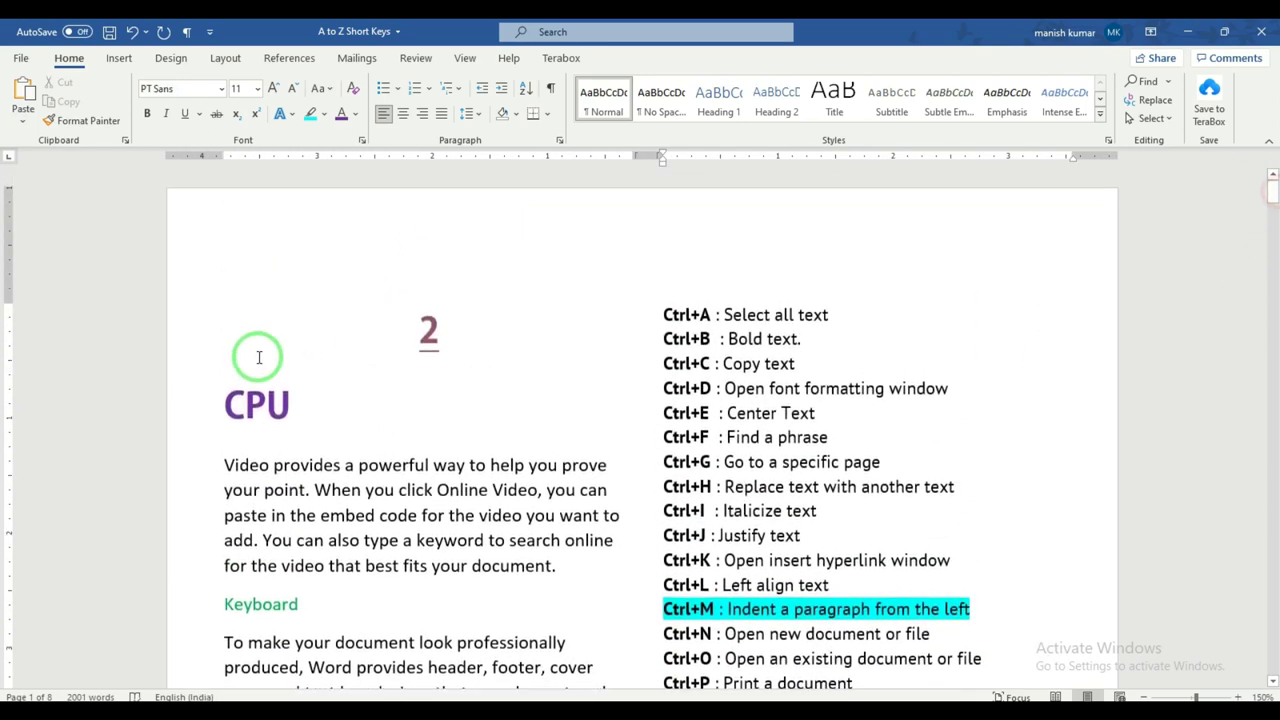
pyautogui.click(248, 400)
pyautogui.moveTo(297, 396); pyautogui.dragTo(229, 400)
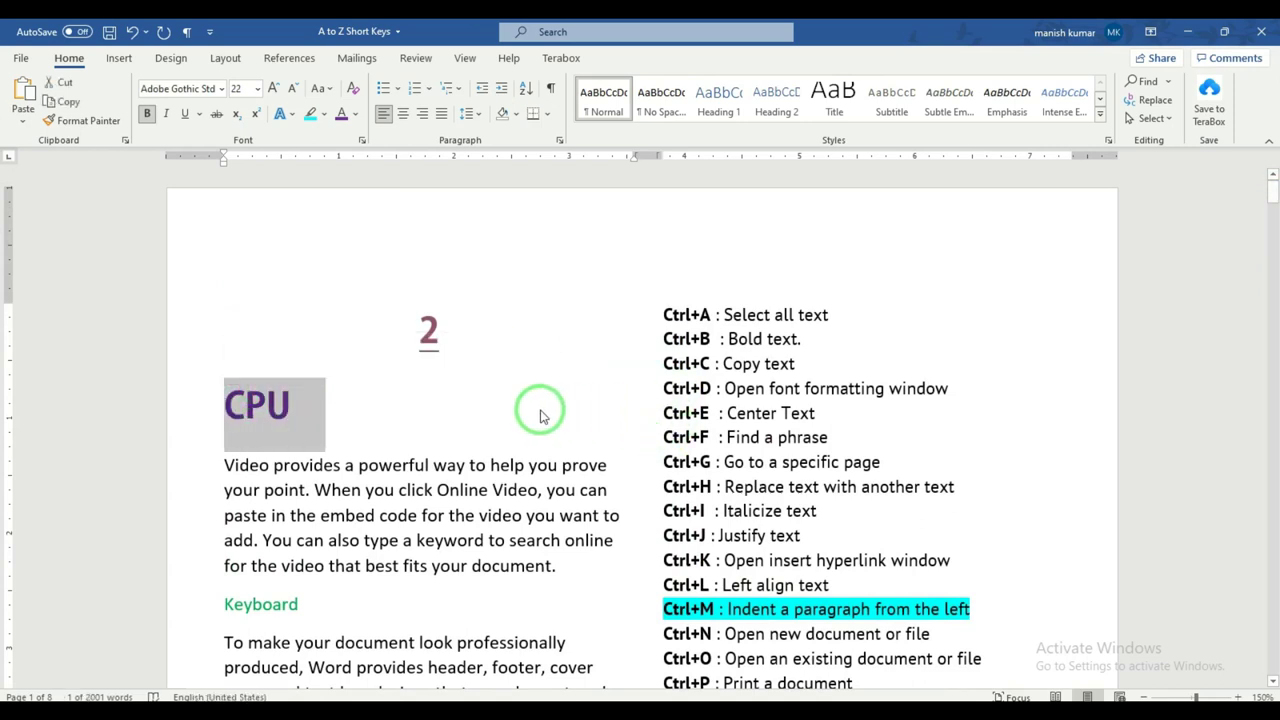
pyautogui.hotkey('ctrl', 'r')
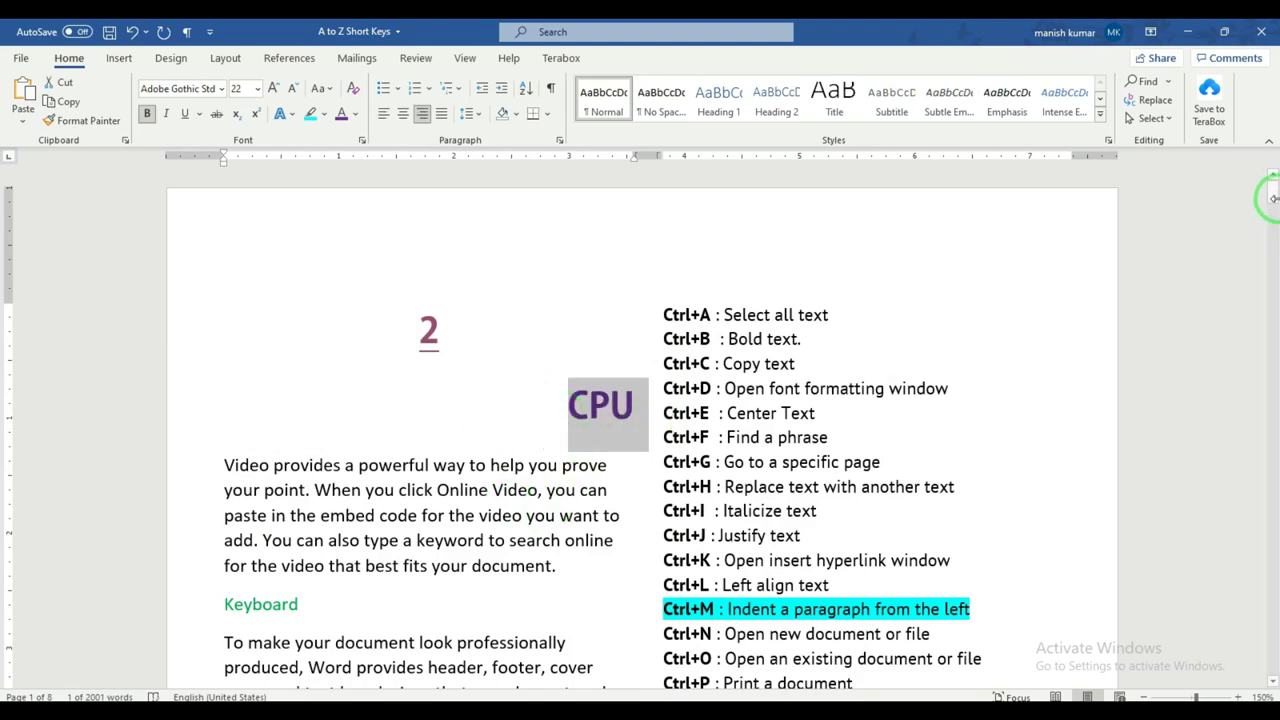
# Highlight the Ctrl+R and Ctrl+S lines in the shortcut list.
pyautogui.moveTo(1272, 197); pyautogui.dragTo(1272, 222)
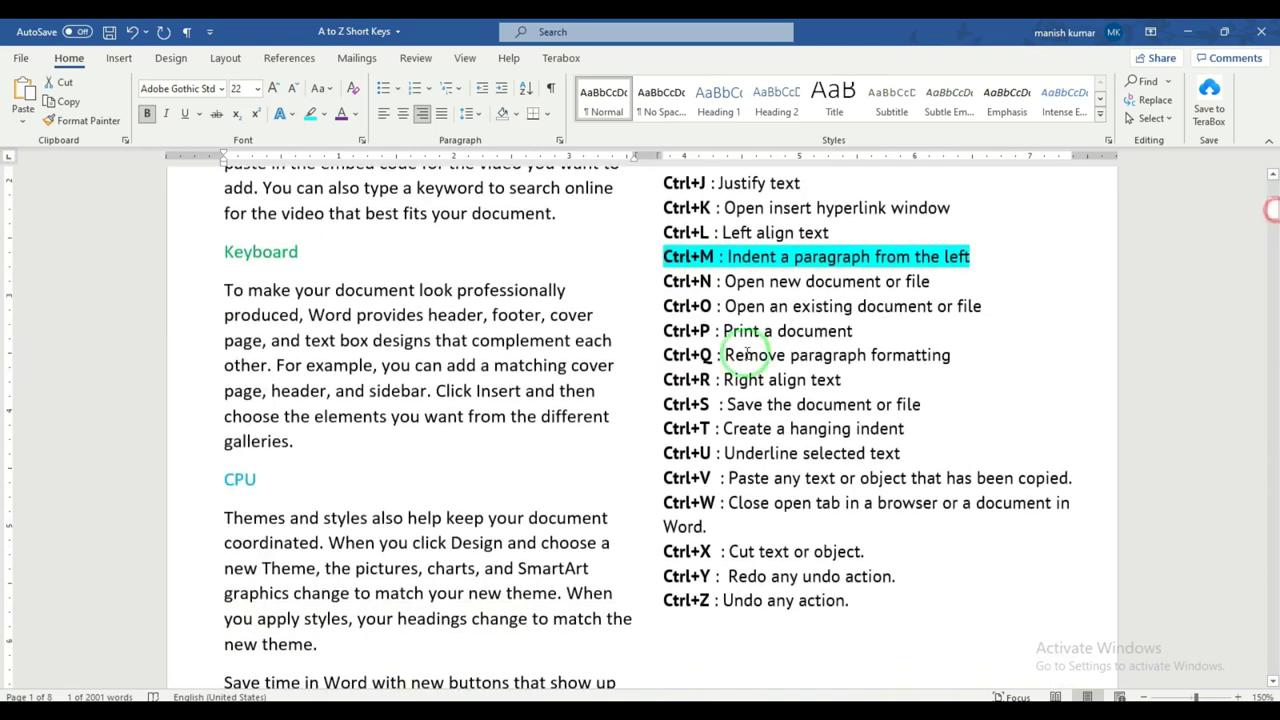
pyautogui.moveTo(882, 383); pyautogui.dragTo(649, 378)
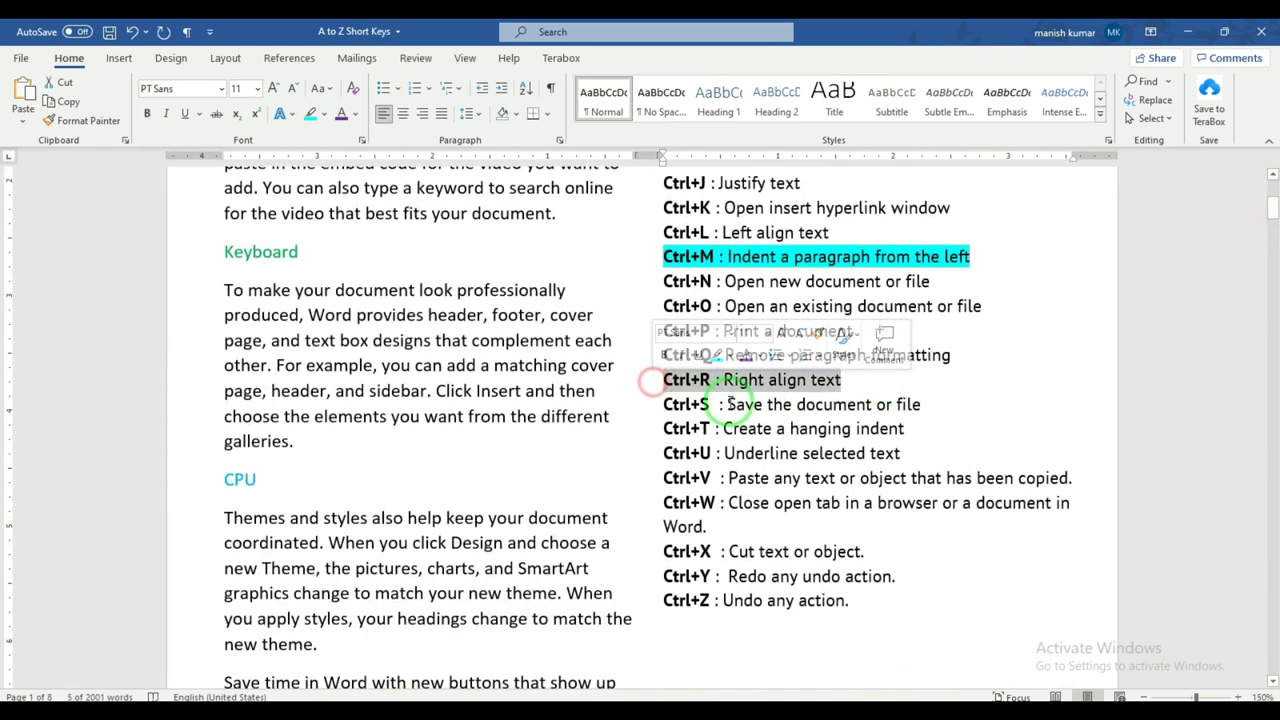
pyautogui.moveTo(928, 404); pyautogui.dragTo(665, 404)
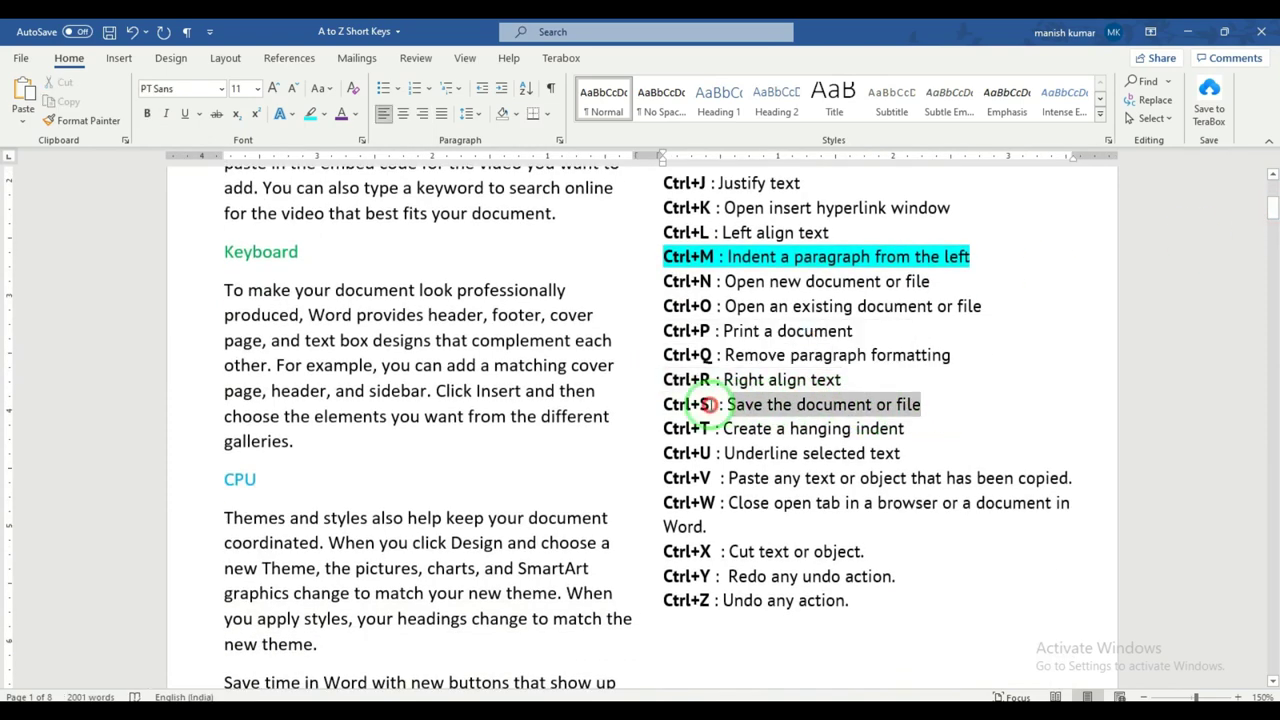
# Save the document with Ctrl+S, scroll back up, and open the File start page.
pyautogui.click(385, 352)
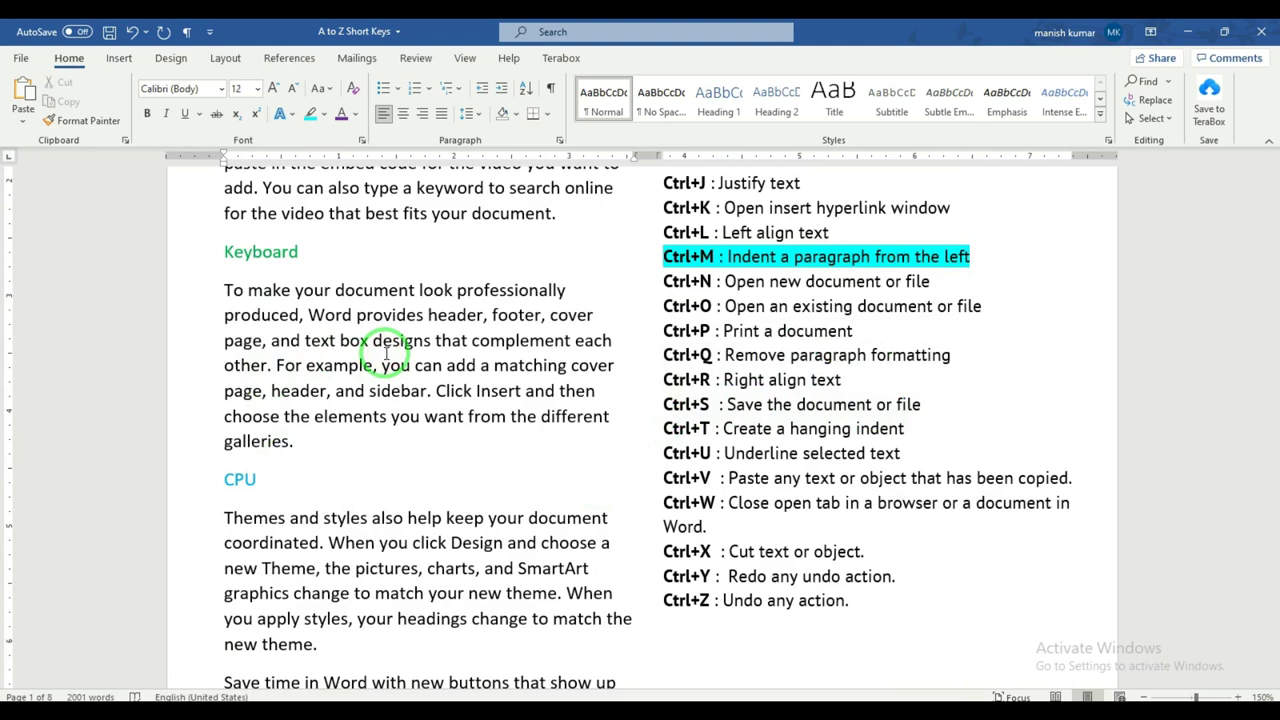
pyautogui.hotkey('ctrl', 's')
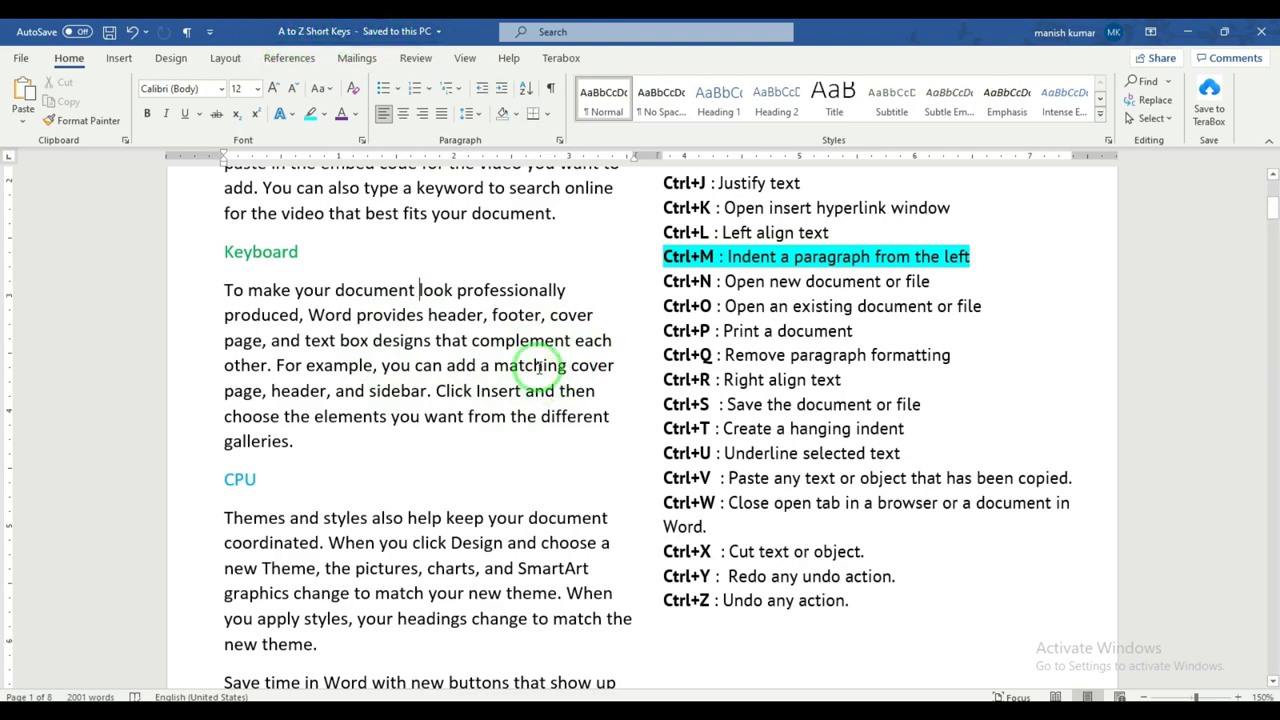
pyautogui.scroll(3, 1272, 207)
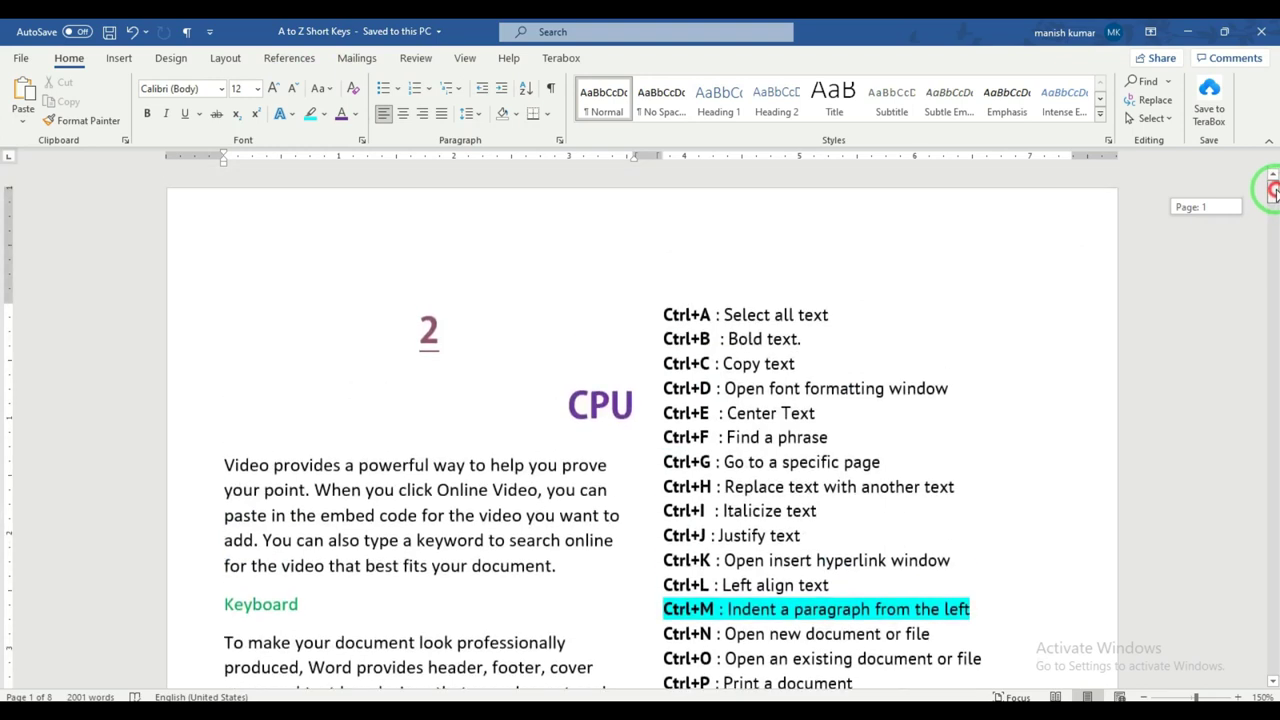
pyautogui.click(513, 480)
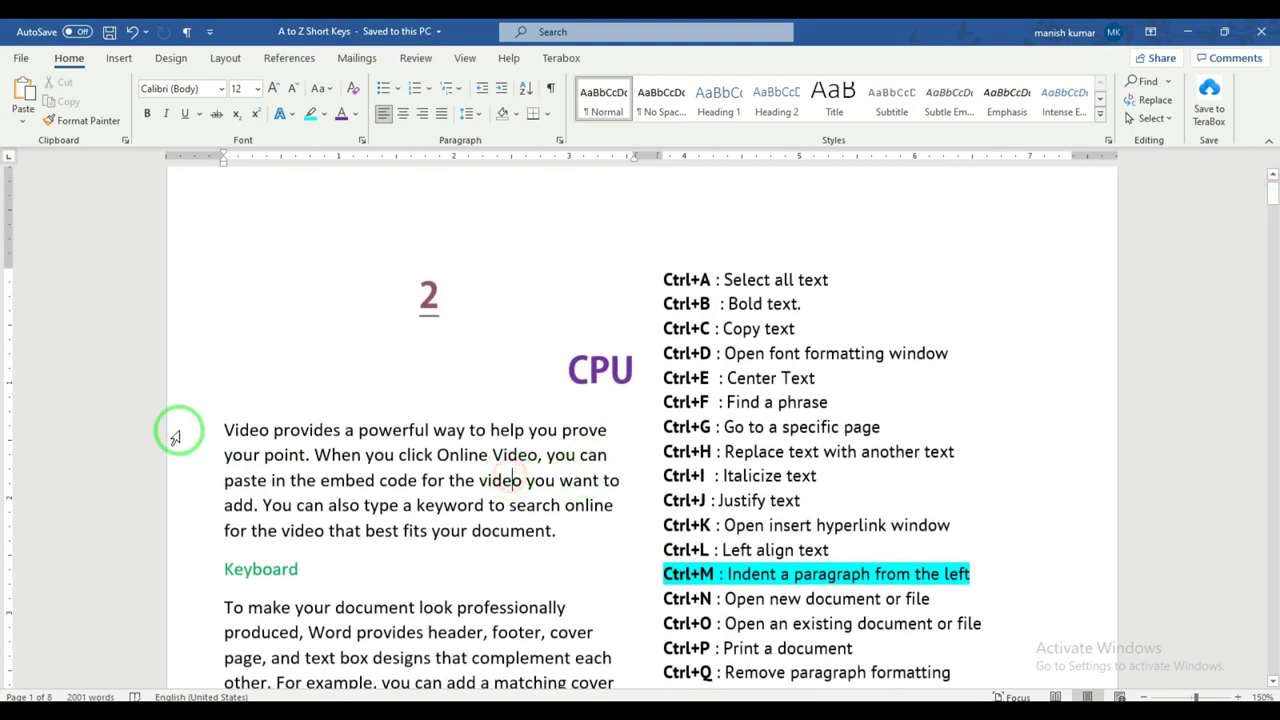
pyautogui.click(20, 57)
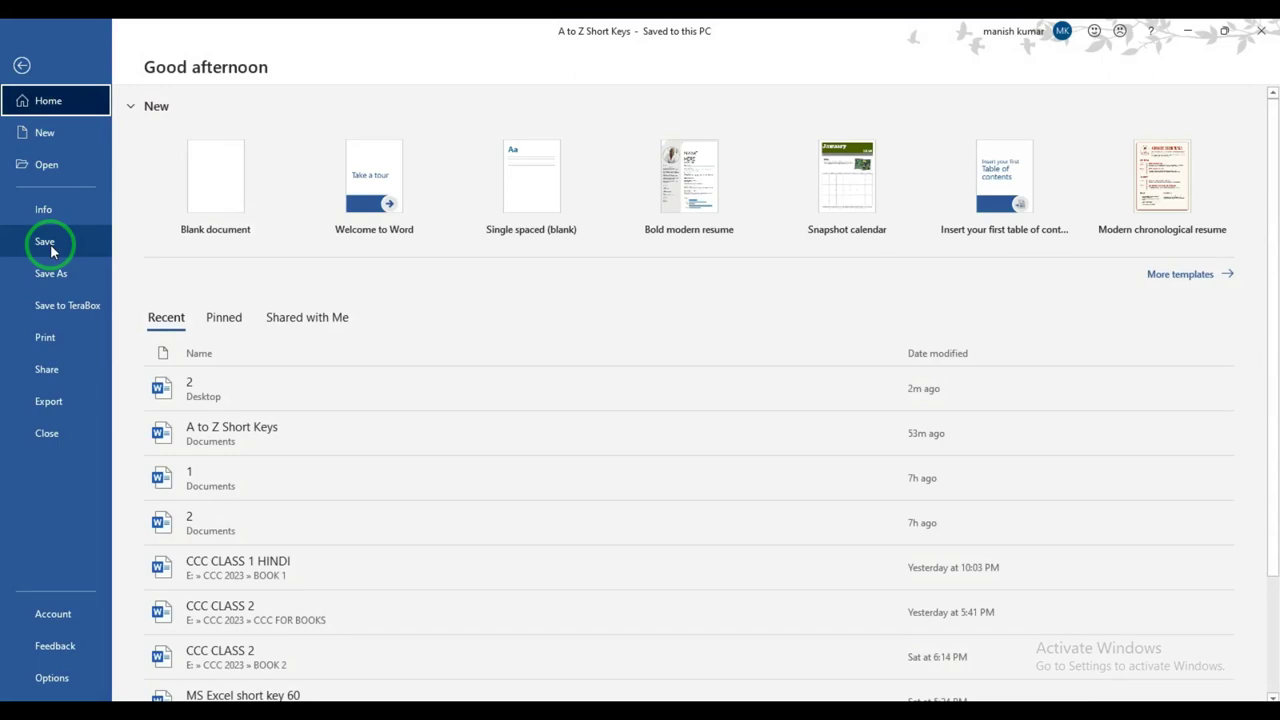
# Save a copy of the document in Documents under the file name MGCSM.
pyautogui.click(50, 244)
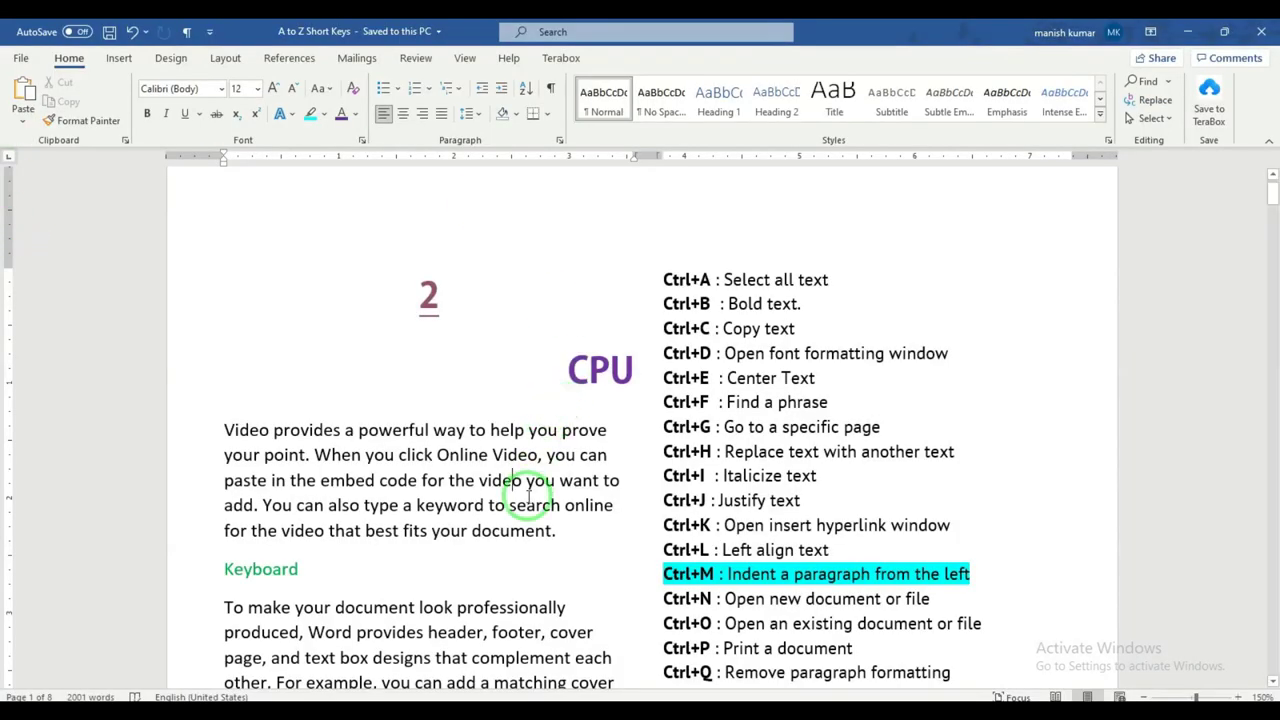
pyautogui.click(20, 57)
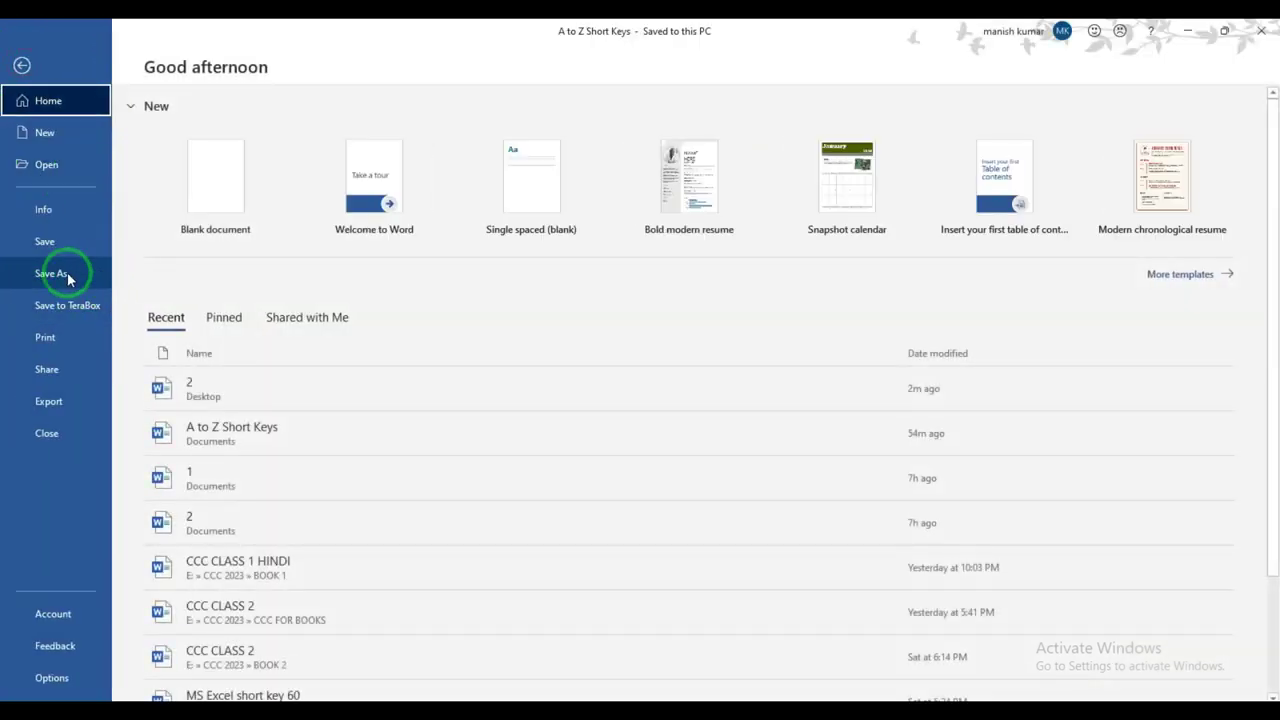
pyautogui.click(68, 279)
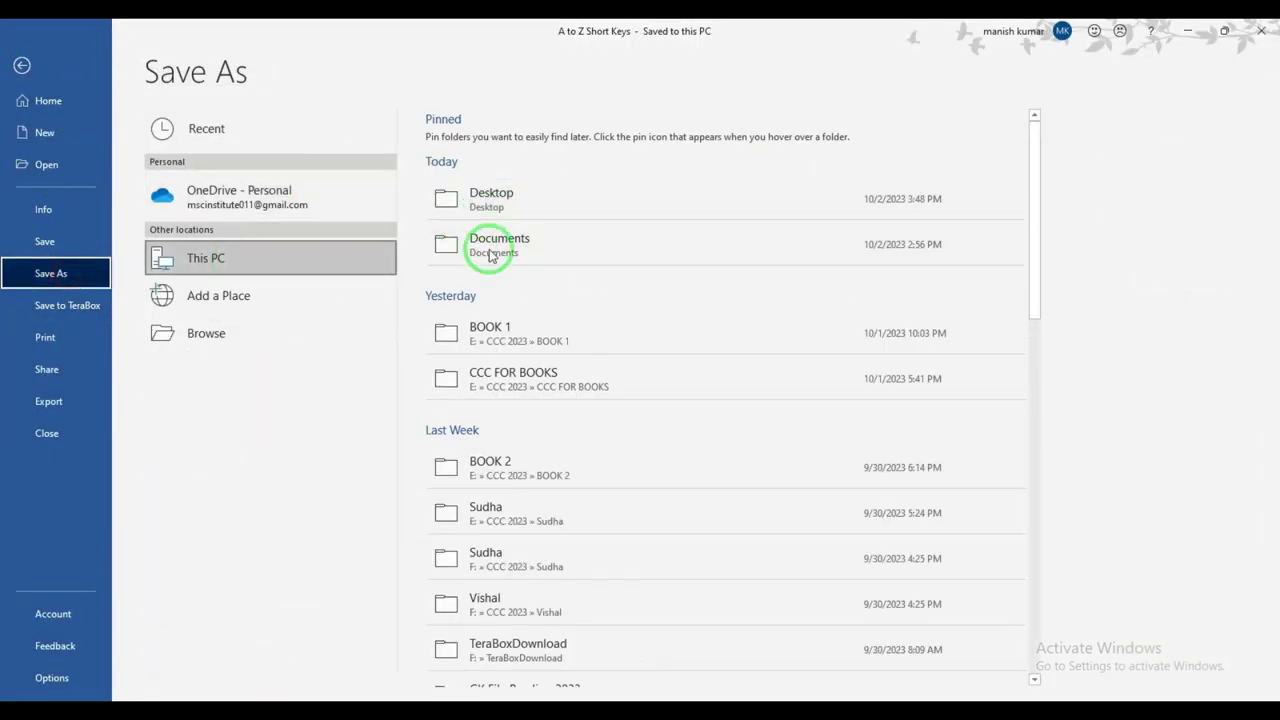
pyautogui.click(531, 248)
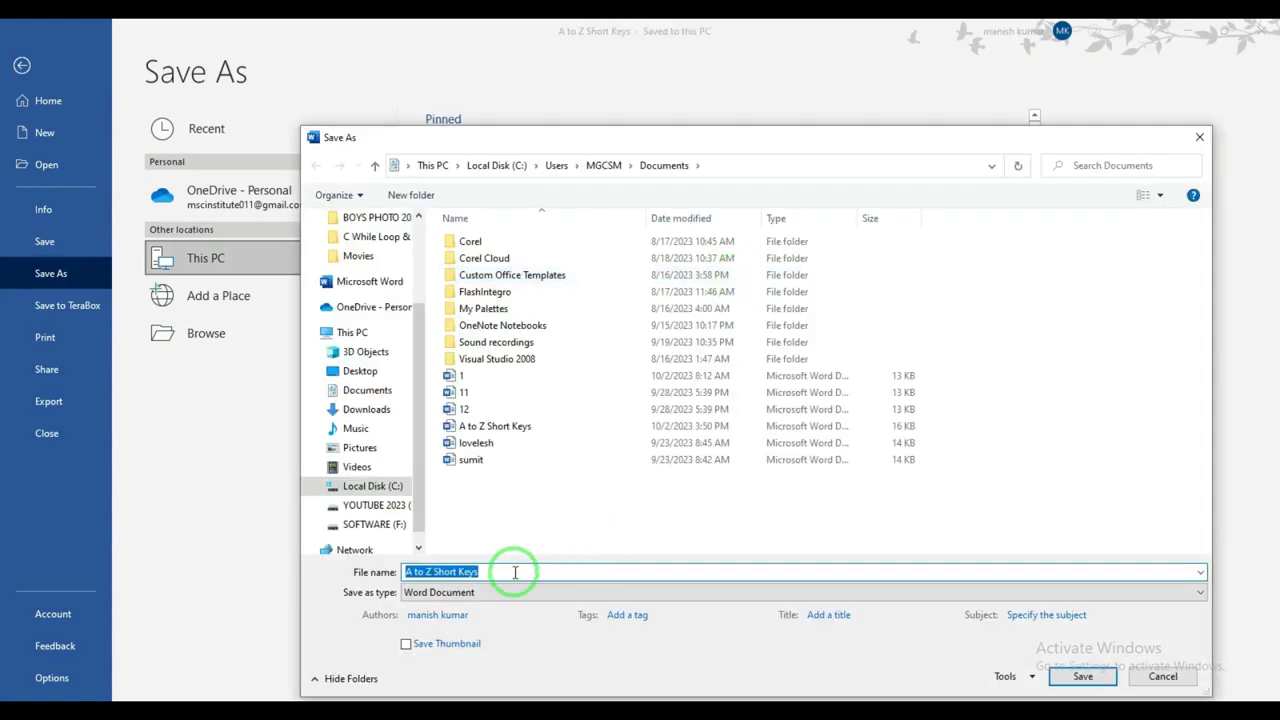
pyautogui.click(528, 571)
pyautogui.moveTo(428, 571); pyautogui.dragTo(372, 576)
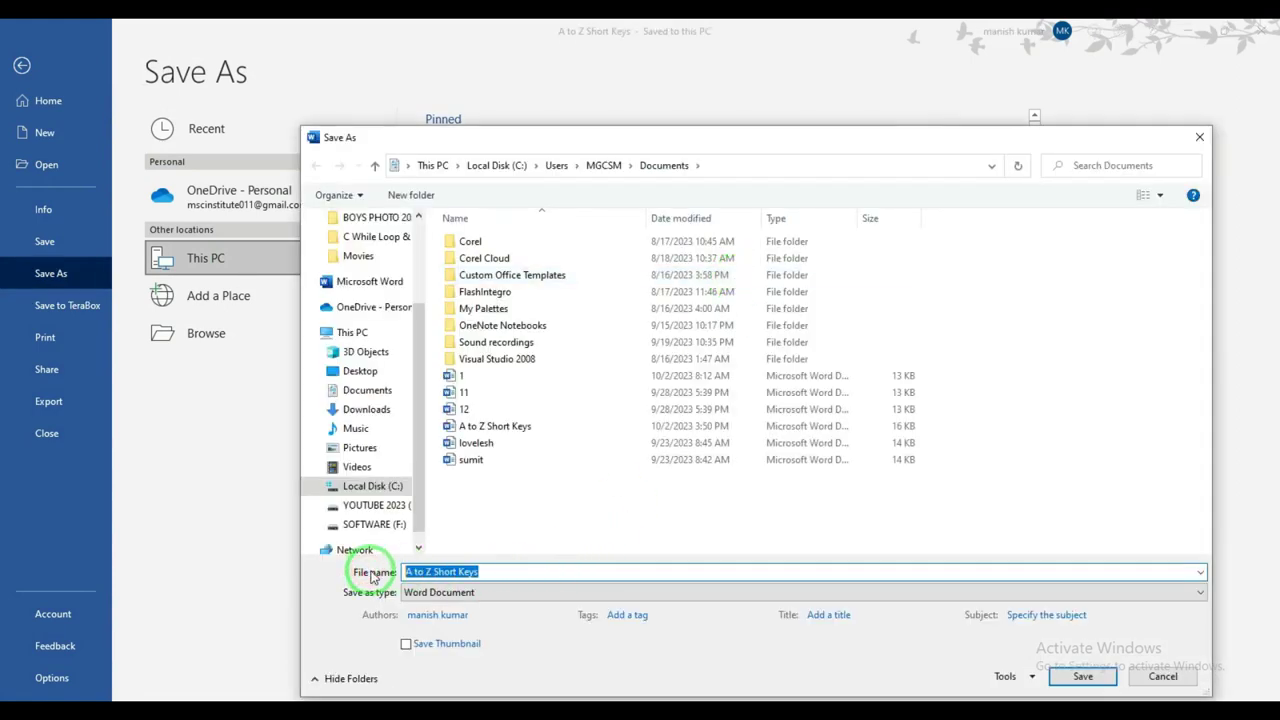
pyautogui.write('MO')
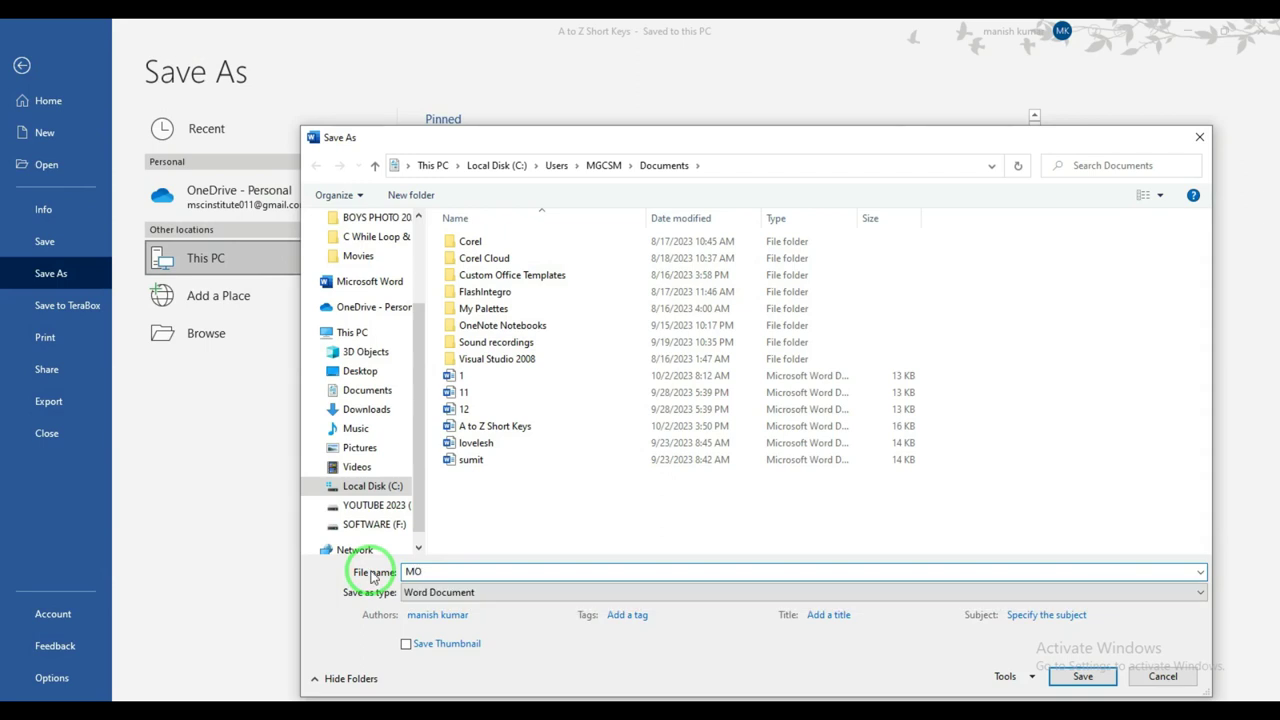
pyautogui.write('M')
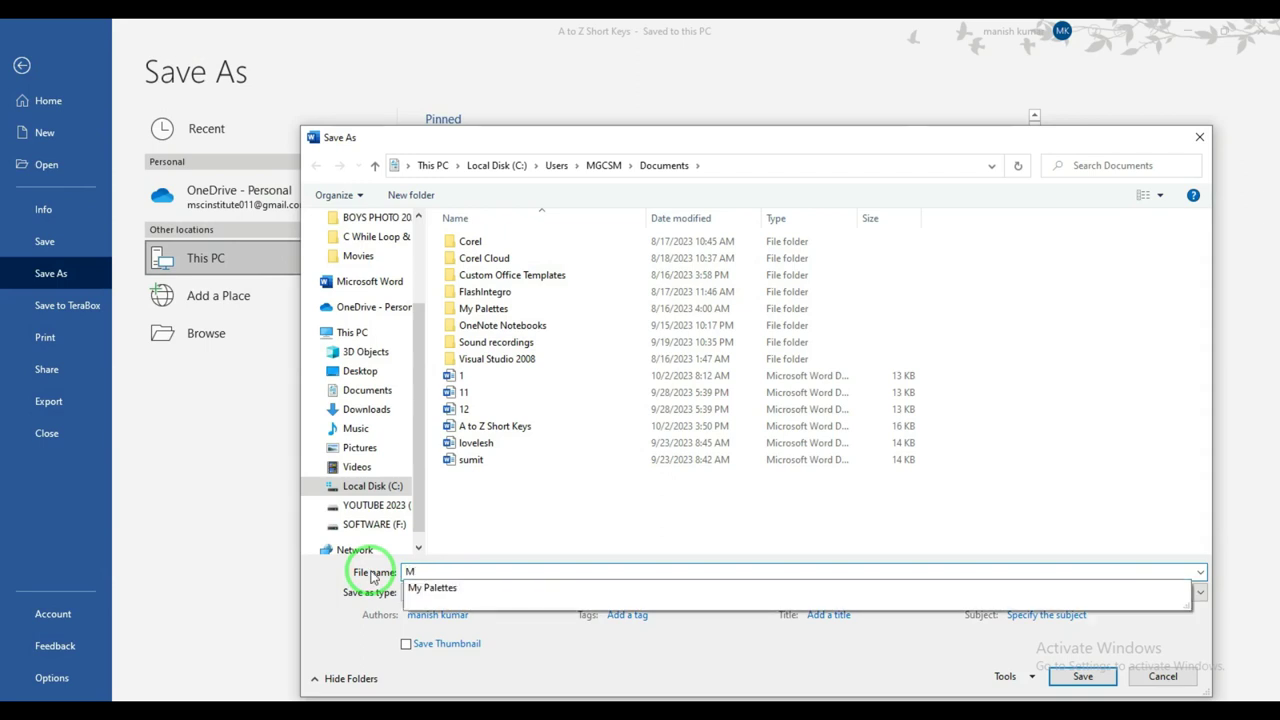
pyautogui.write('GCSM')
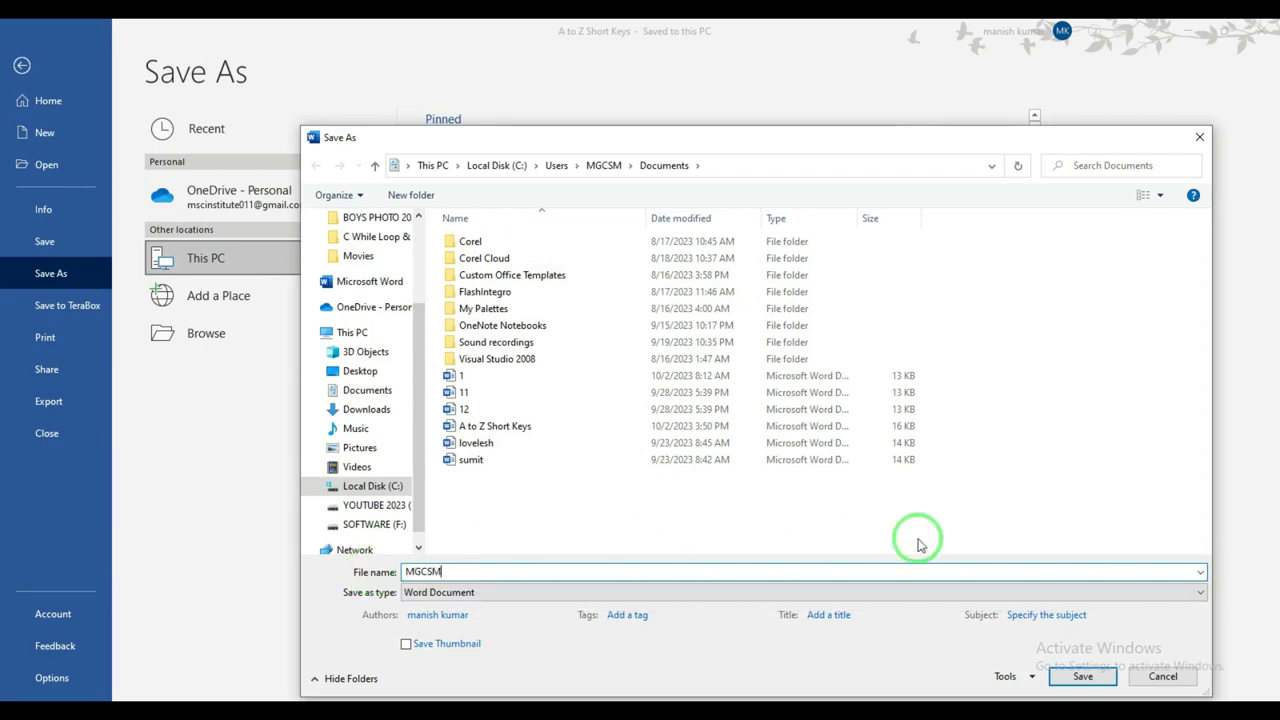
pyautogui.click(1075, 676)
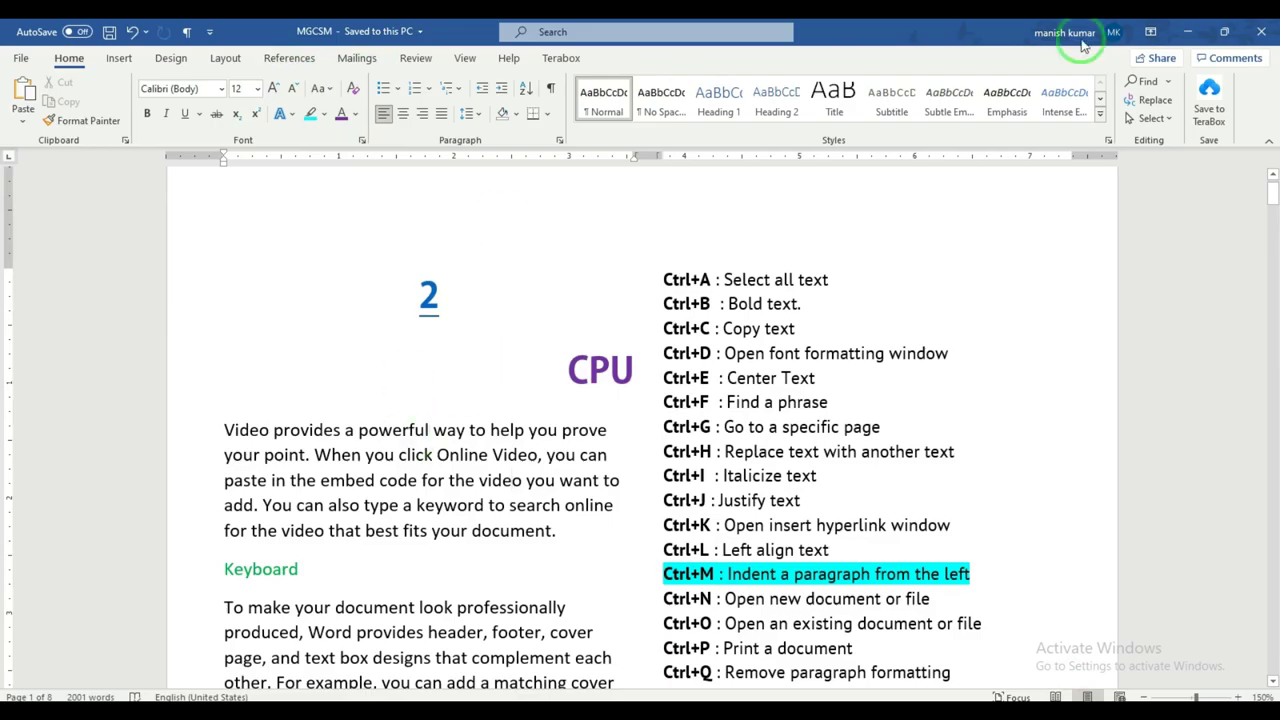
# Dismiss the conversion-completed message on the desktop and restore MGCSM in Word.
pyautogui.click(1186, 31)
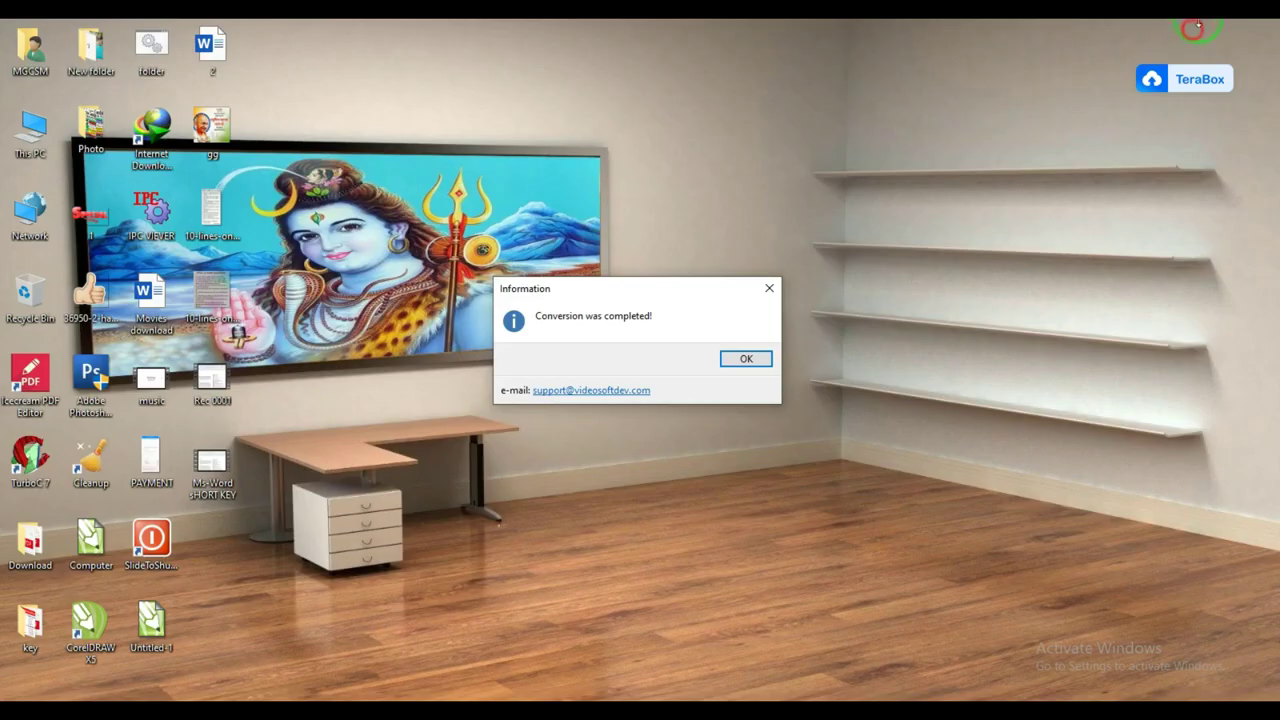
pyautogui.click(750, 358)
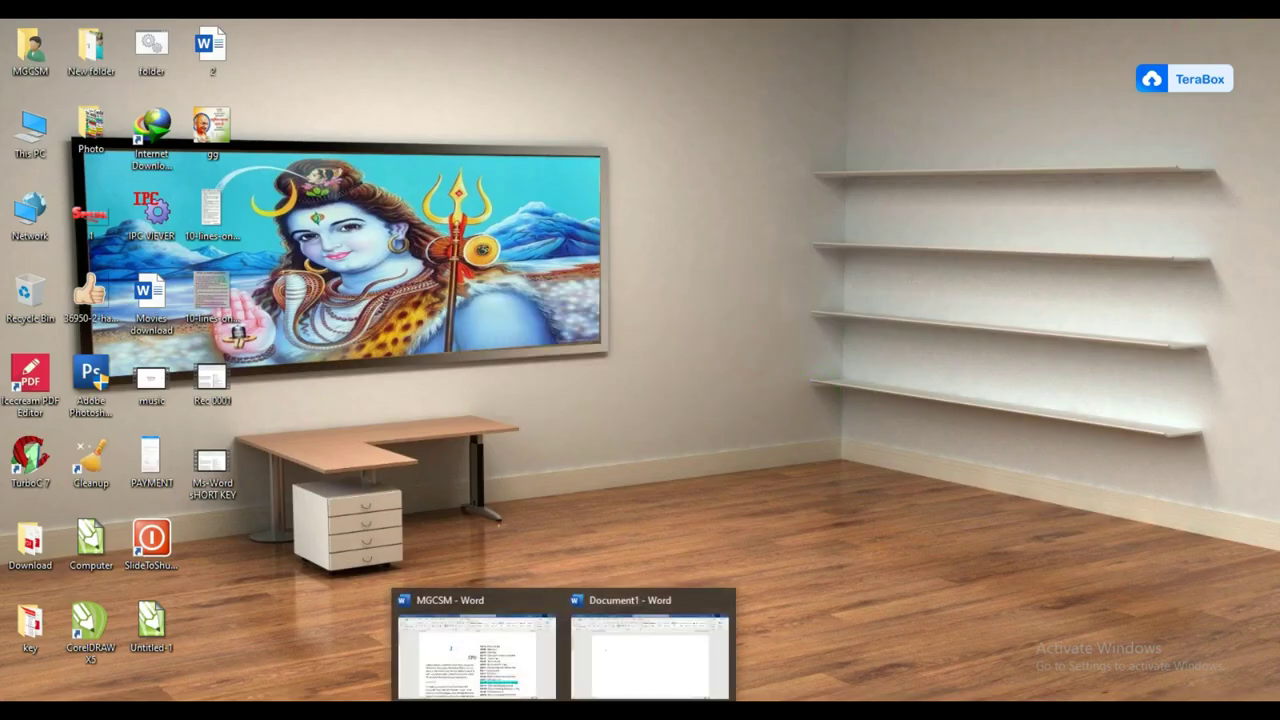
pyautogui.click(500, 672)
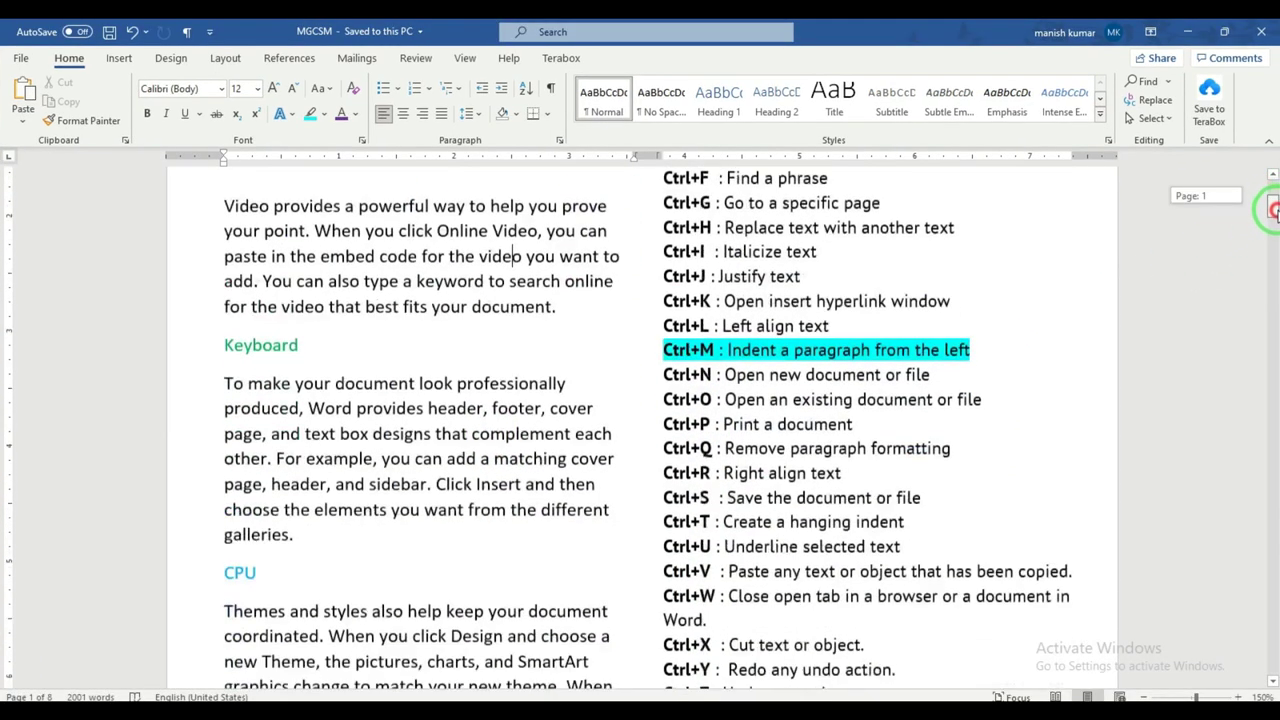
pyautogui.moveTo(1272, 200); pyautogui.dragTo(1272, 210)
pyautogui.click(825, 333)
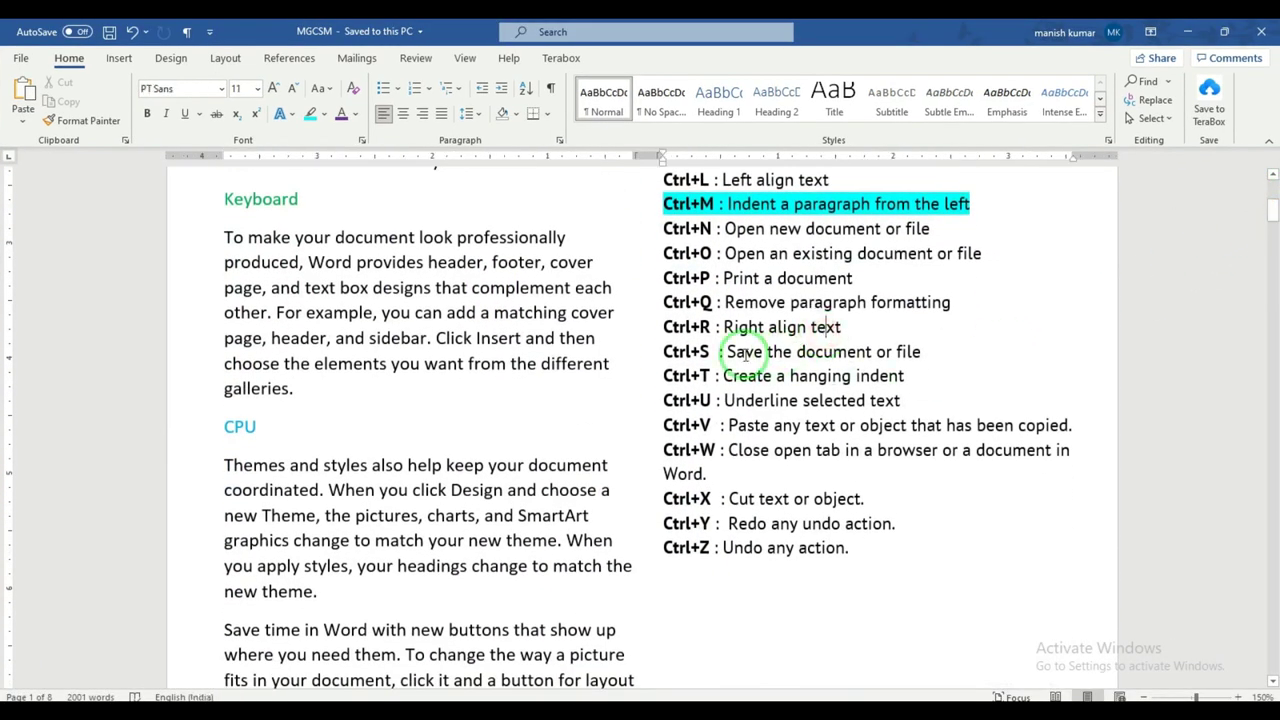
pyautogui.click(703, 378)
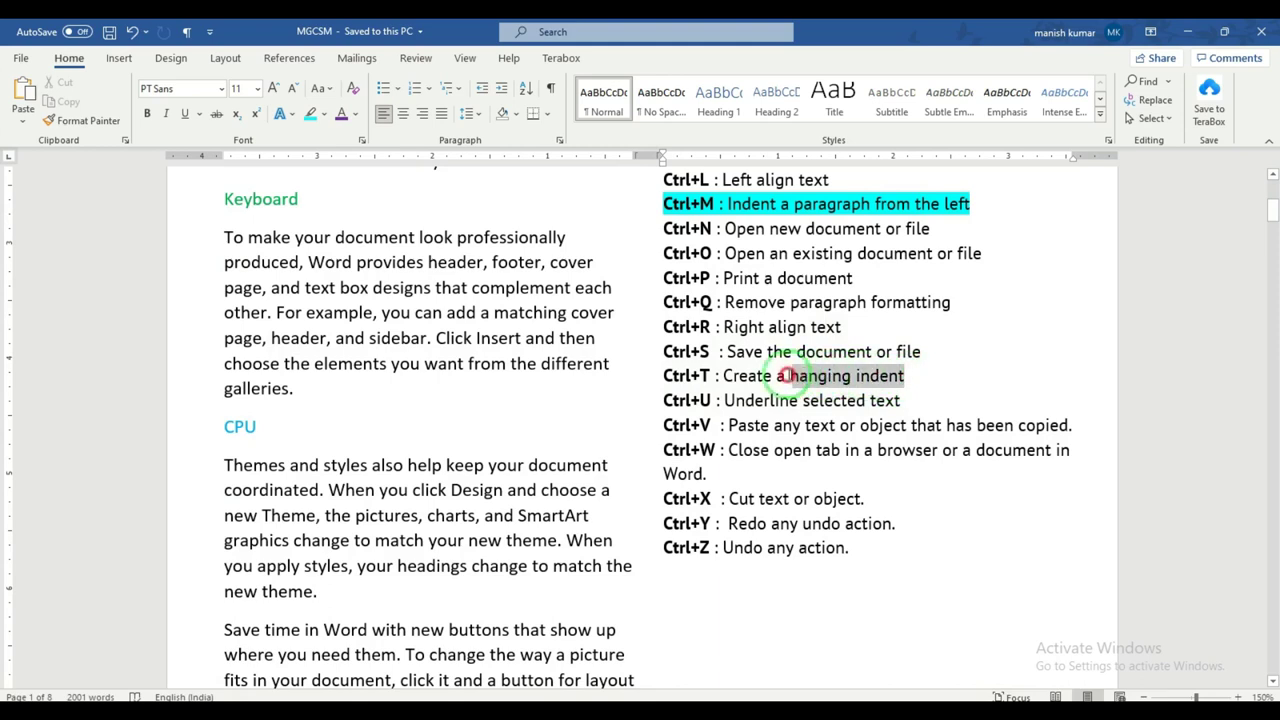
pyautogui.moveTo(924, 376); pyautogui.dragTo(722, 376)
pyautogui.click(473, 340)
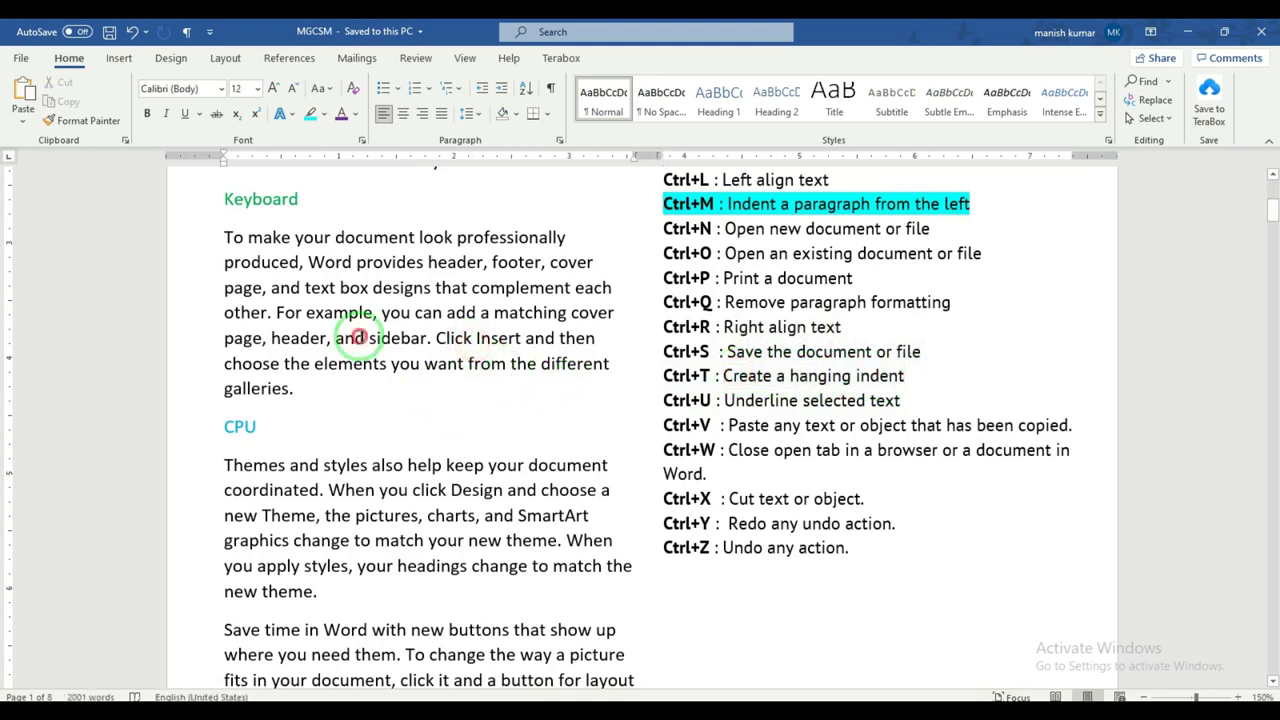
pyautogui.tripleClick(229, 242)
pyautogui.click(1020, 330)
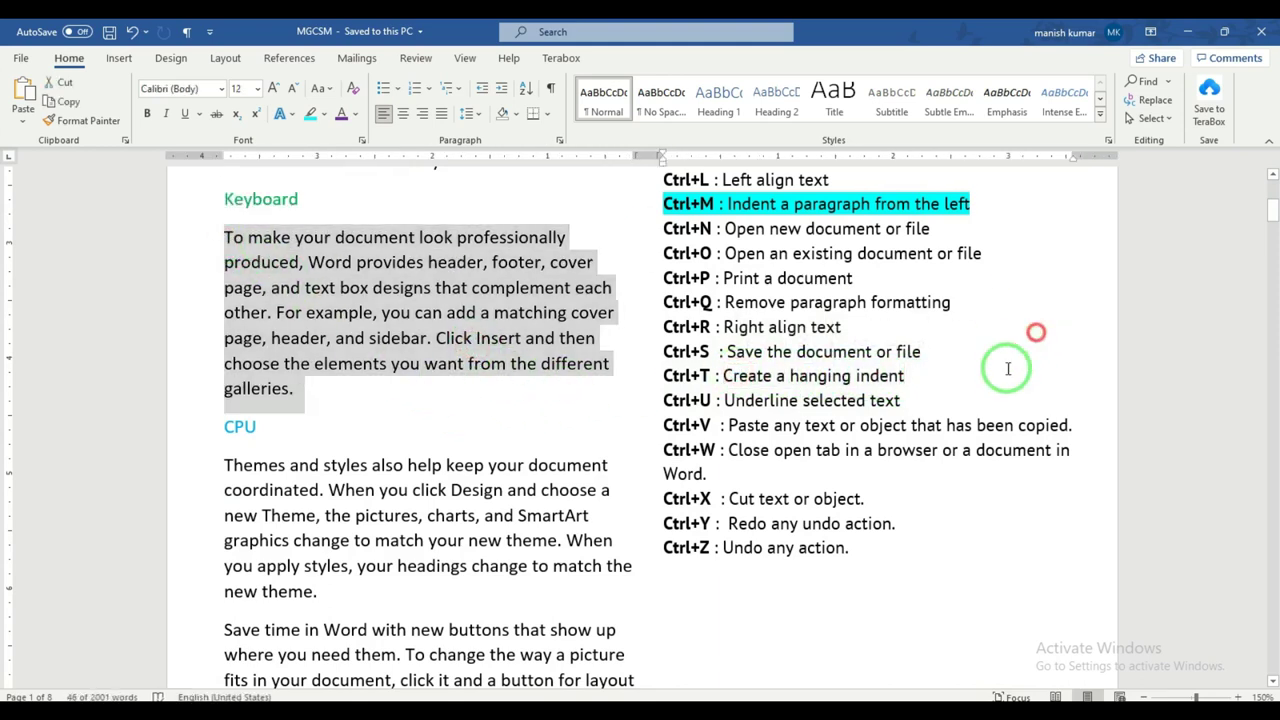
pyautogui.moveTo(1271, 210); pyautogui.dragTo(1272, 175)
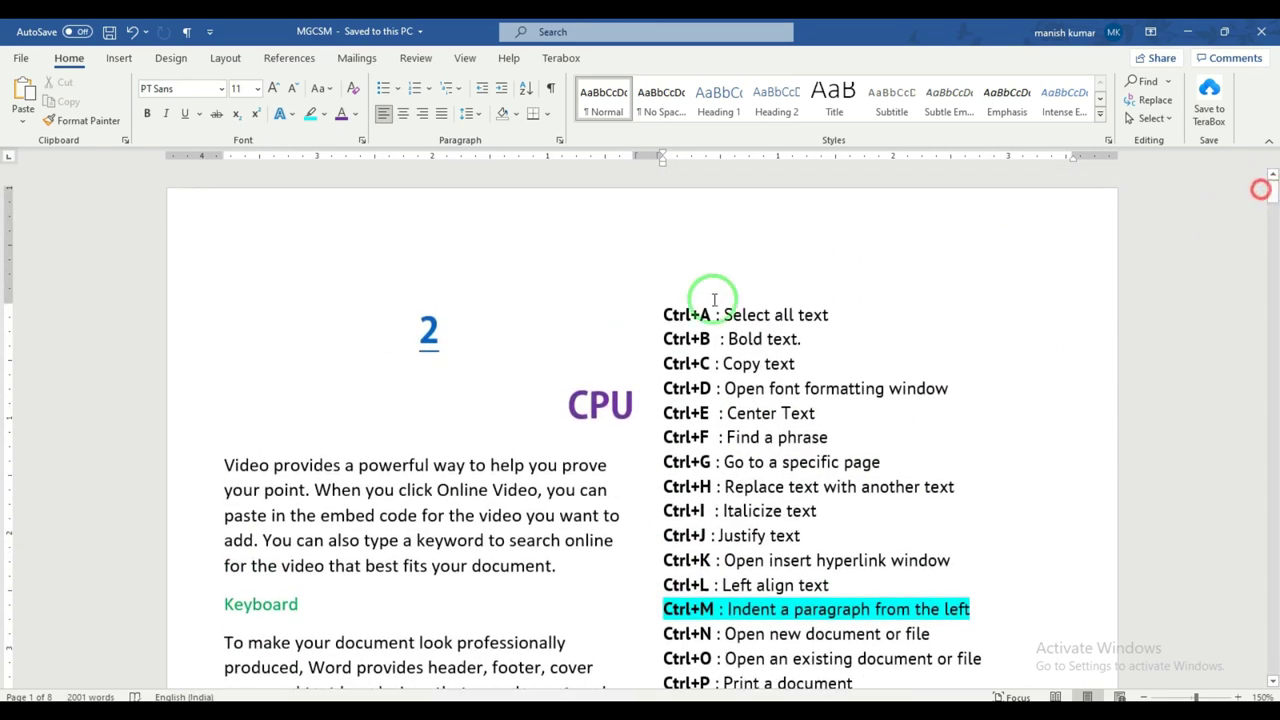
pyautogui.moveTo(664, 314); pyautogui.dragTo(837, 611)
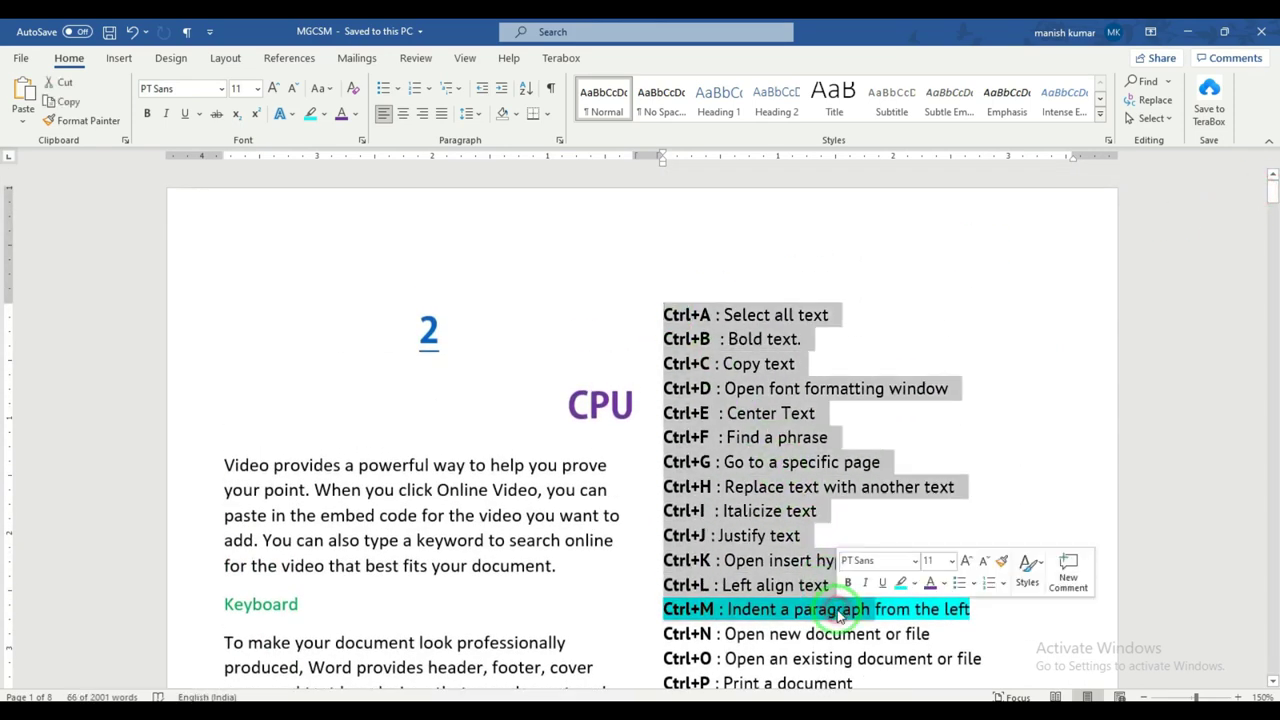
pyautogui.hotkey('ctrl', 't')
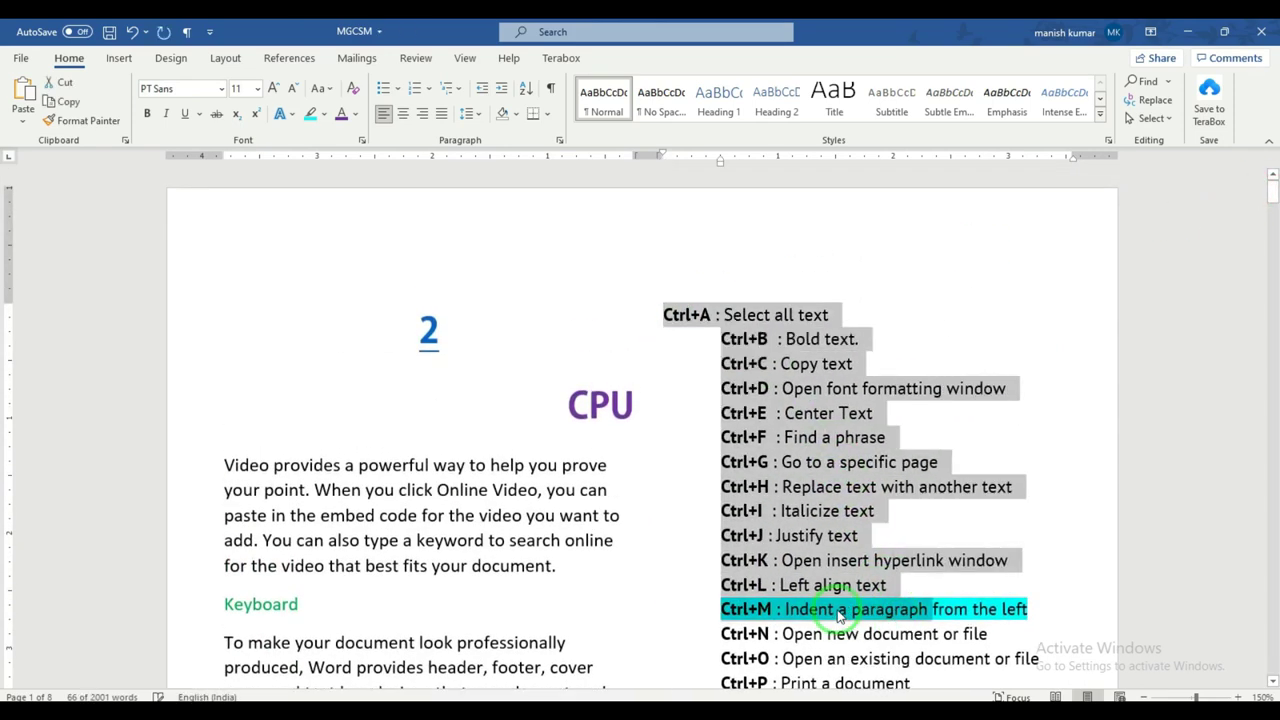
pyautogui.hotkey('ctrl', 't')
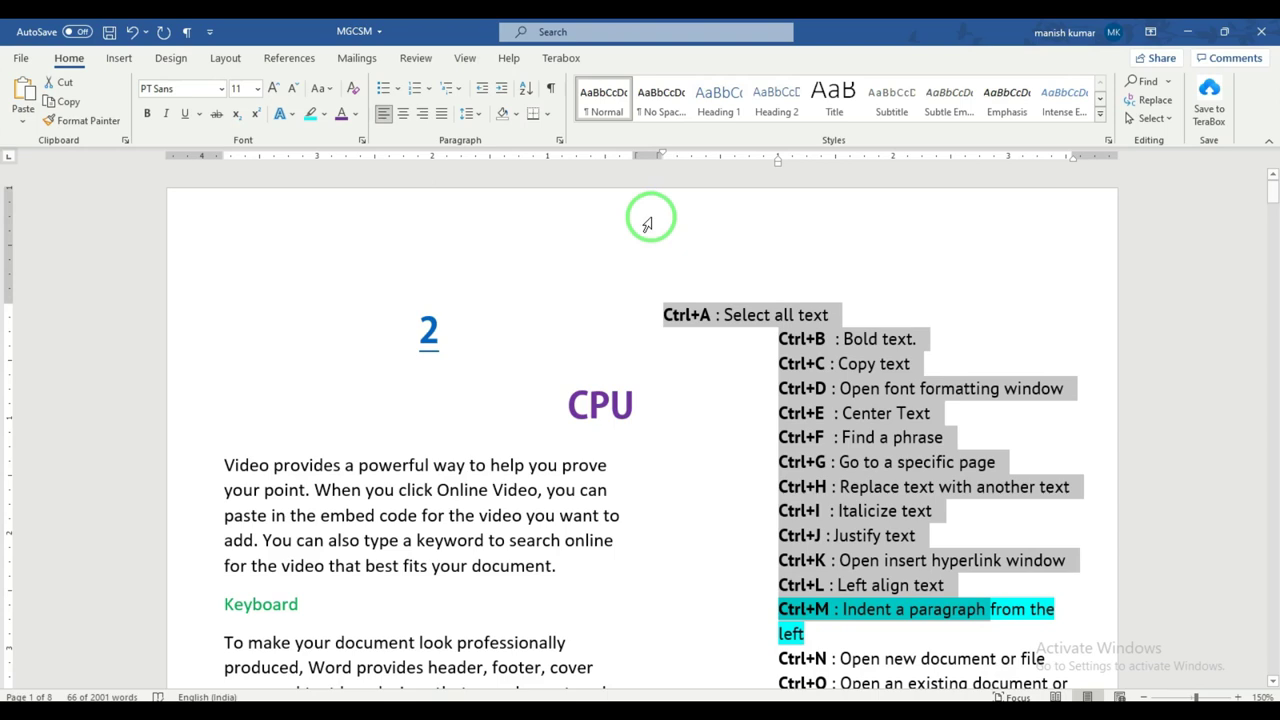
pyautogui.hotkey('ctrl', 'shift', 't')
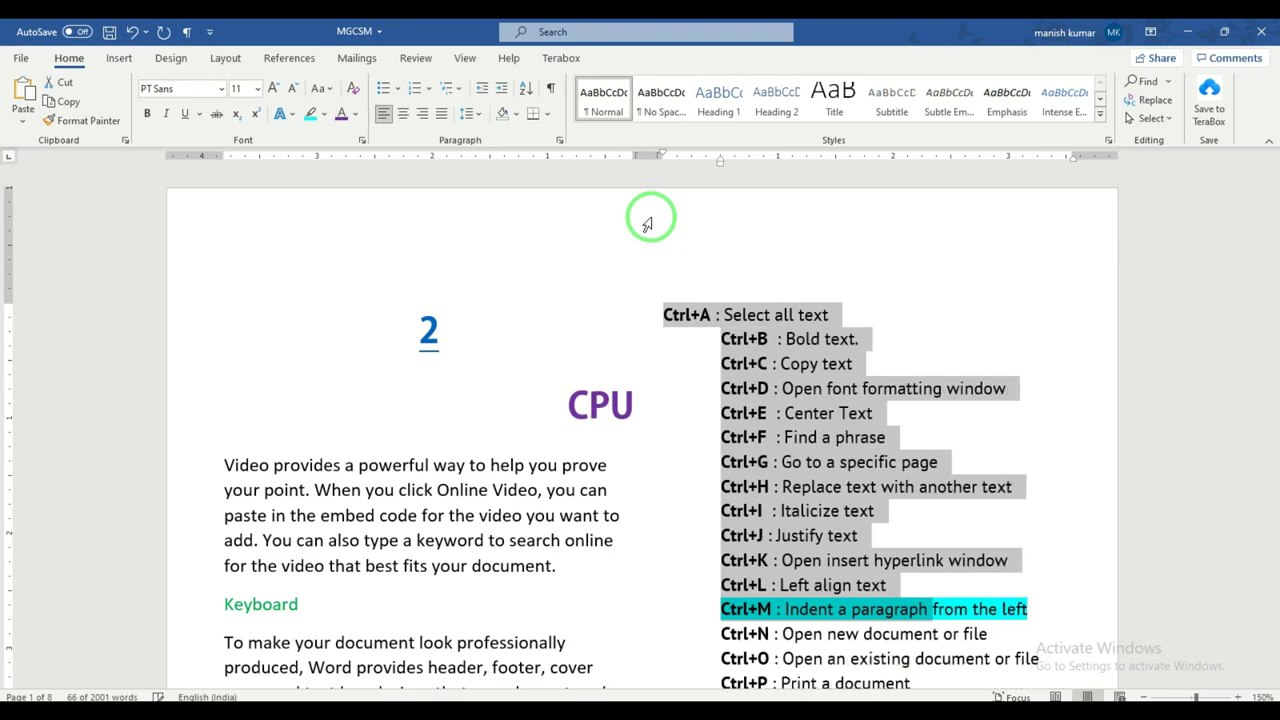
pyautogui.hotkey('ctrl', 'shift', 't')
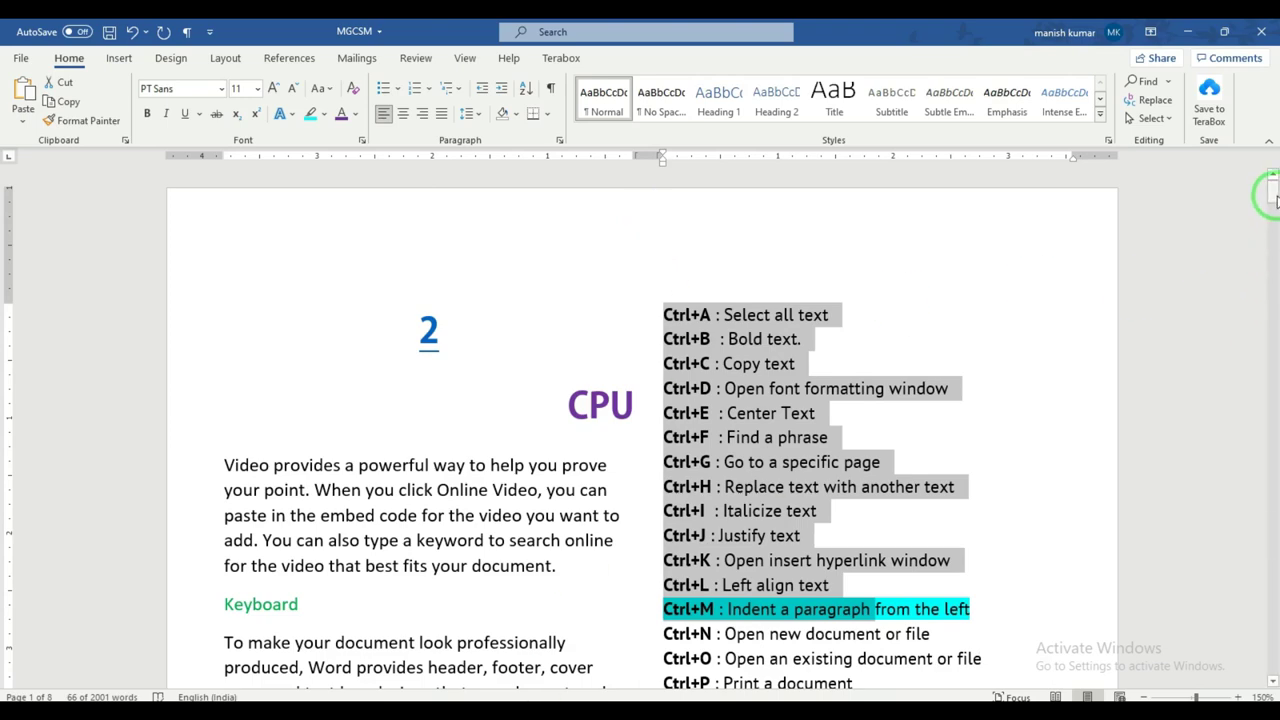
pyautogui.moveTo(1276, 200); pyautogui.dragTo(1274, 218)
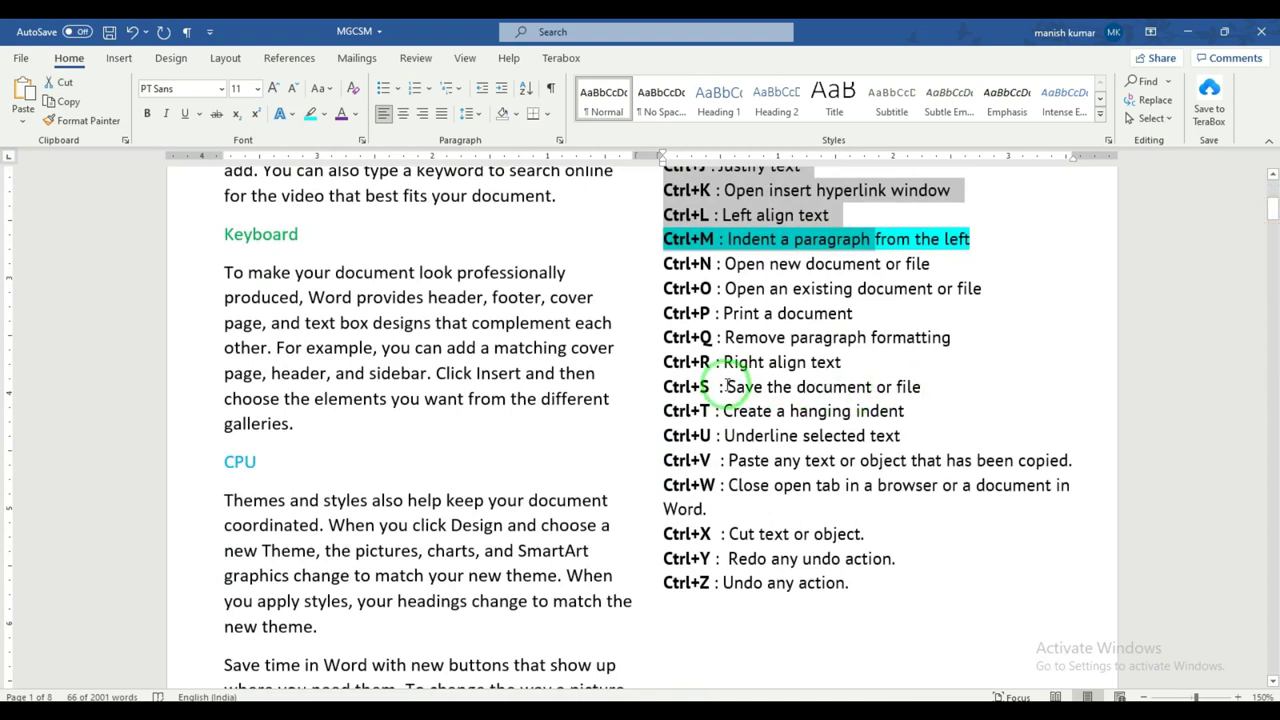
pyautogui.moveTo(900, 436); pyautogui.dragTo(720, 436)
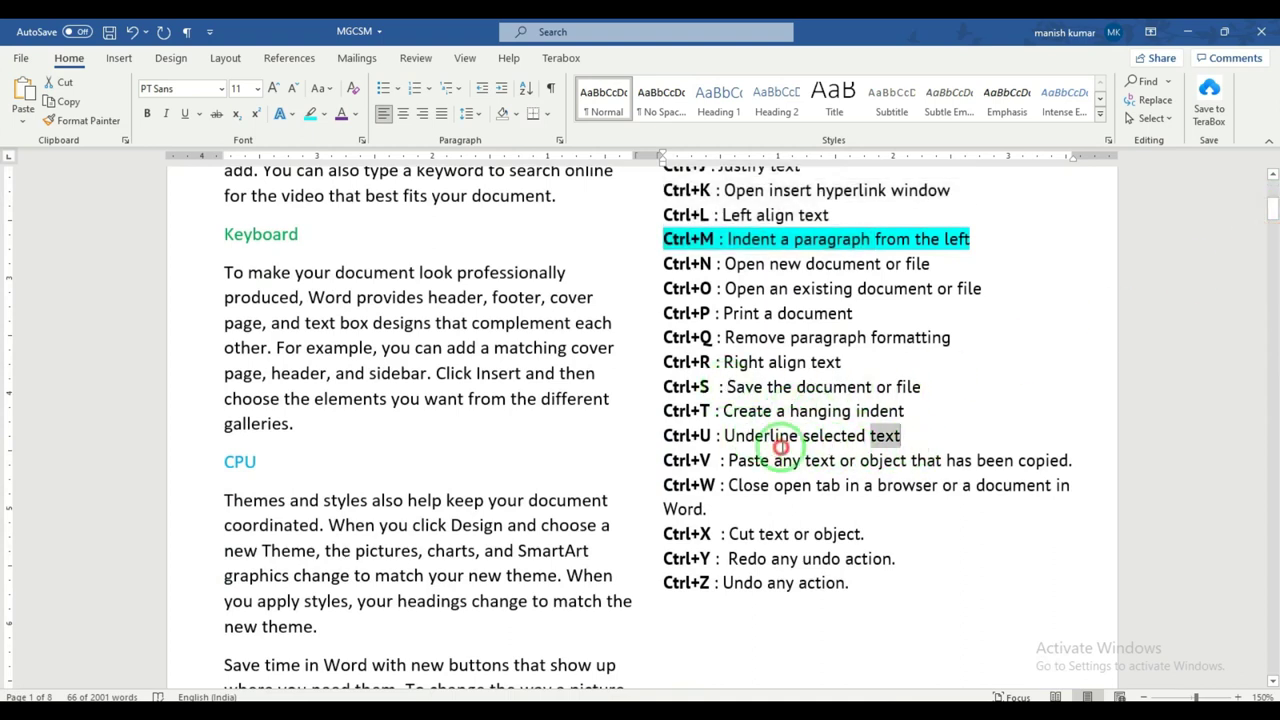
pyautogui.click(486, 375)
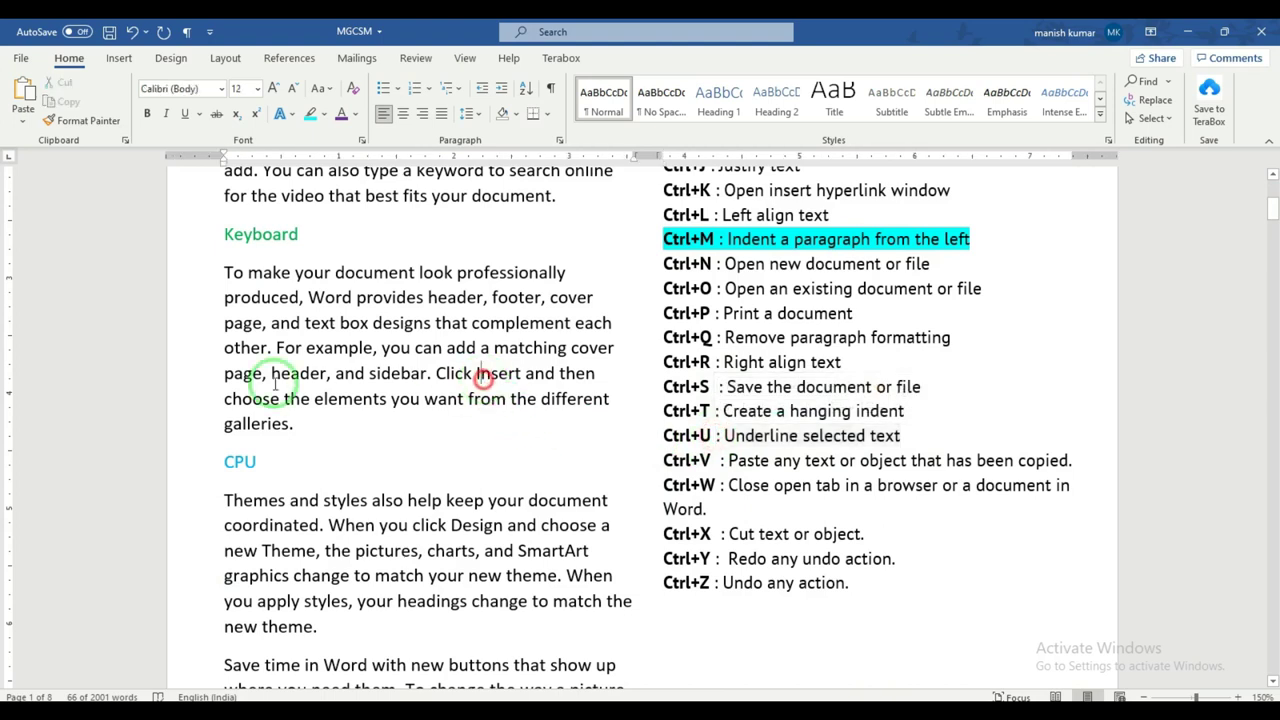
pyautogui.moveTo(299, 234); pyautogui.dragTo(216, 227)
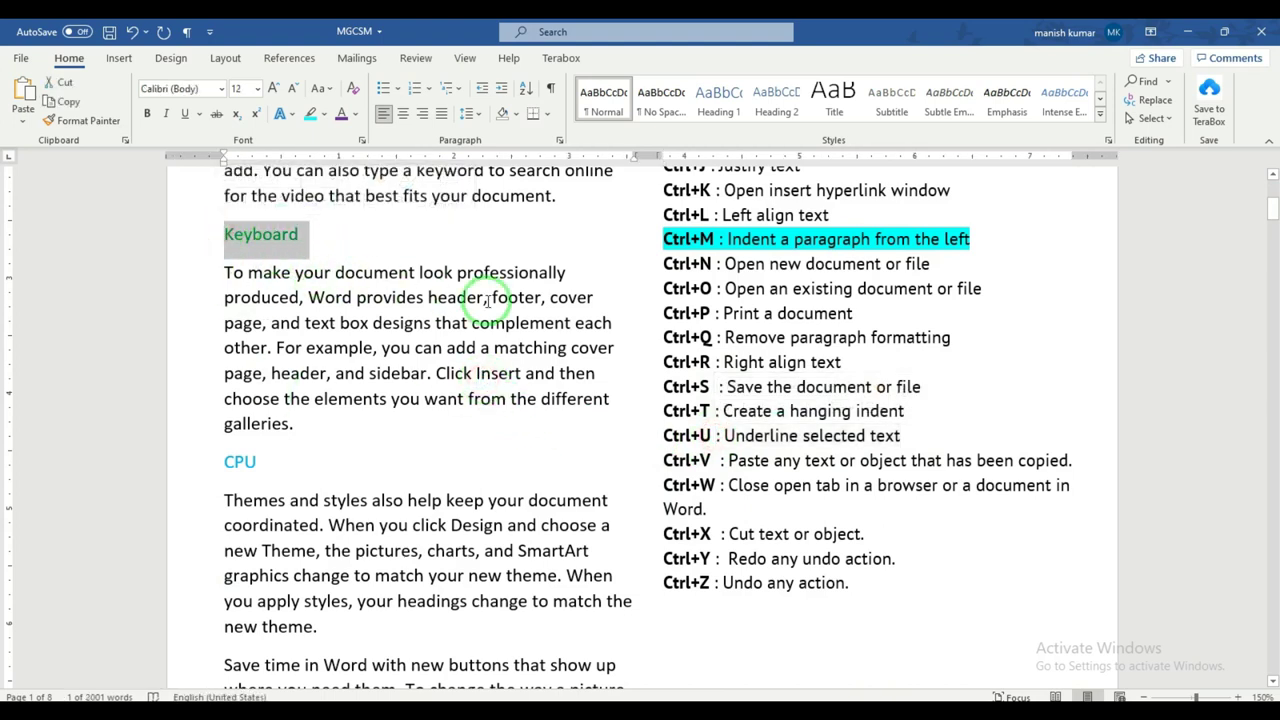
pyautogui.doubleClick(285, 248)
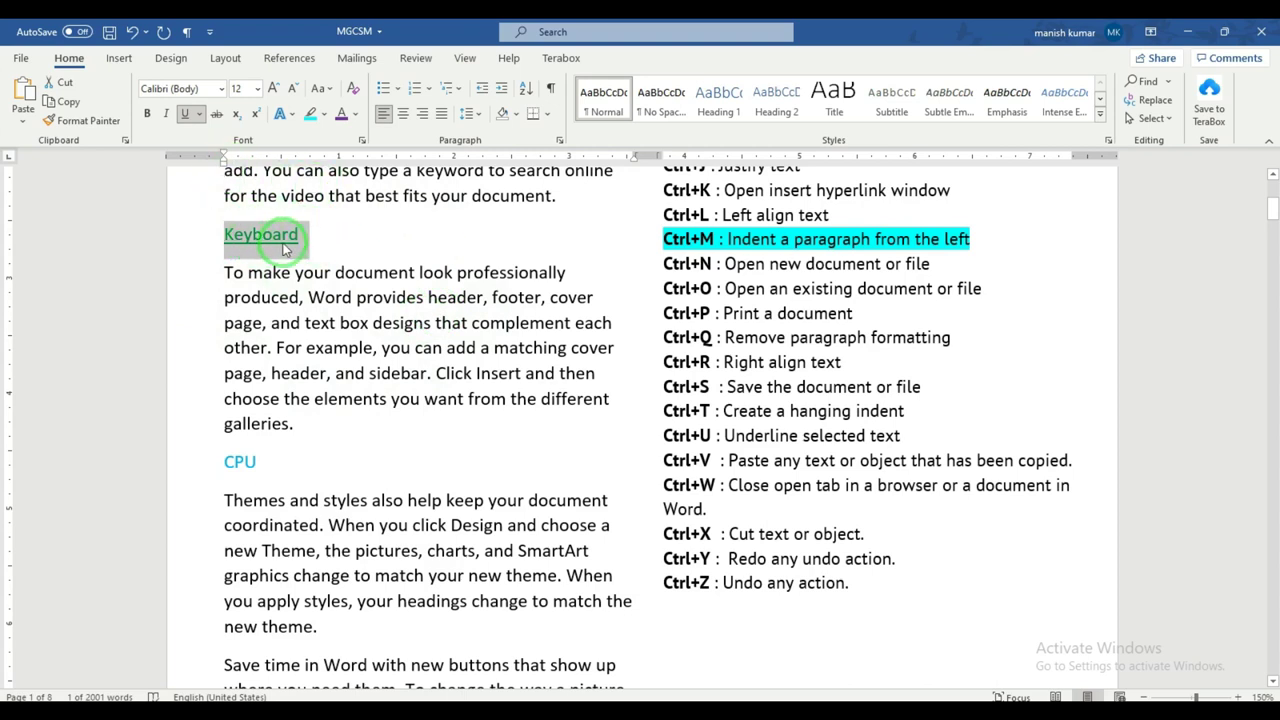
pyautogui.click(202, 115)
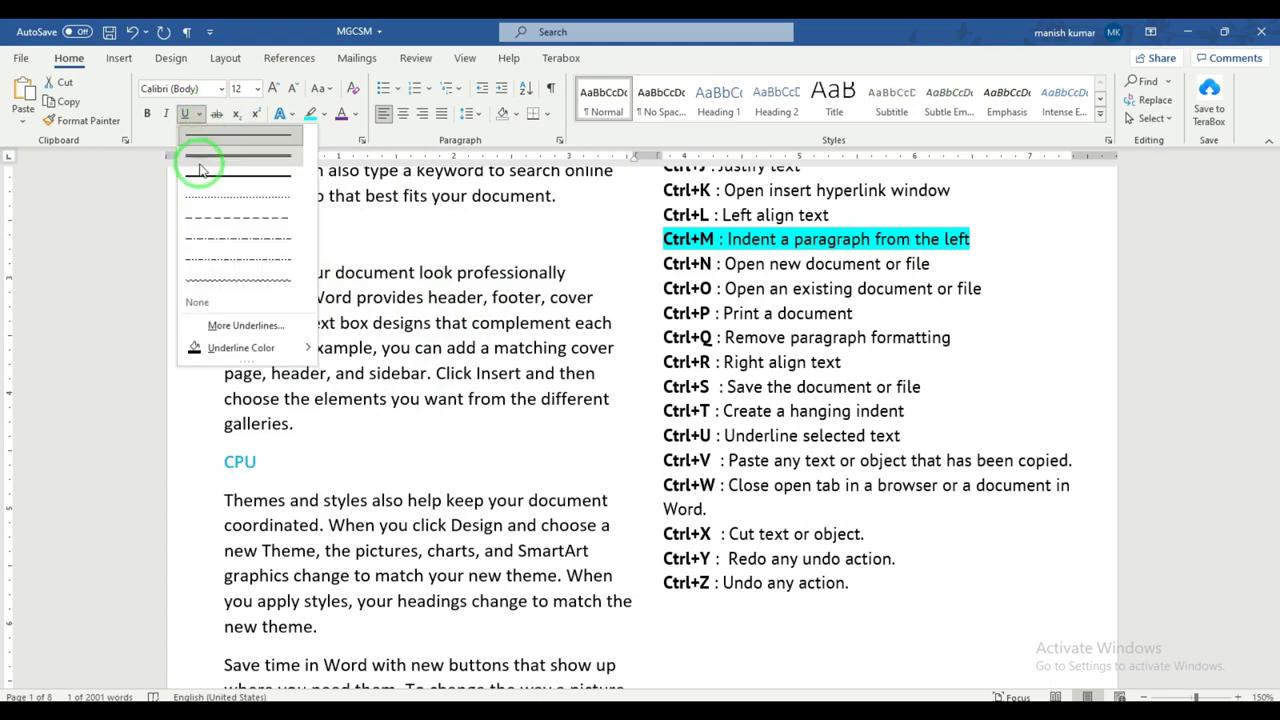
pyautogui.click(214, 276)
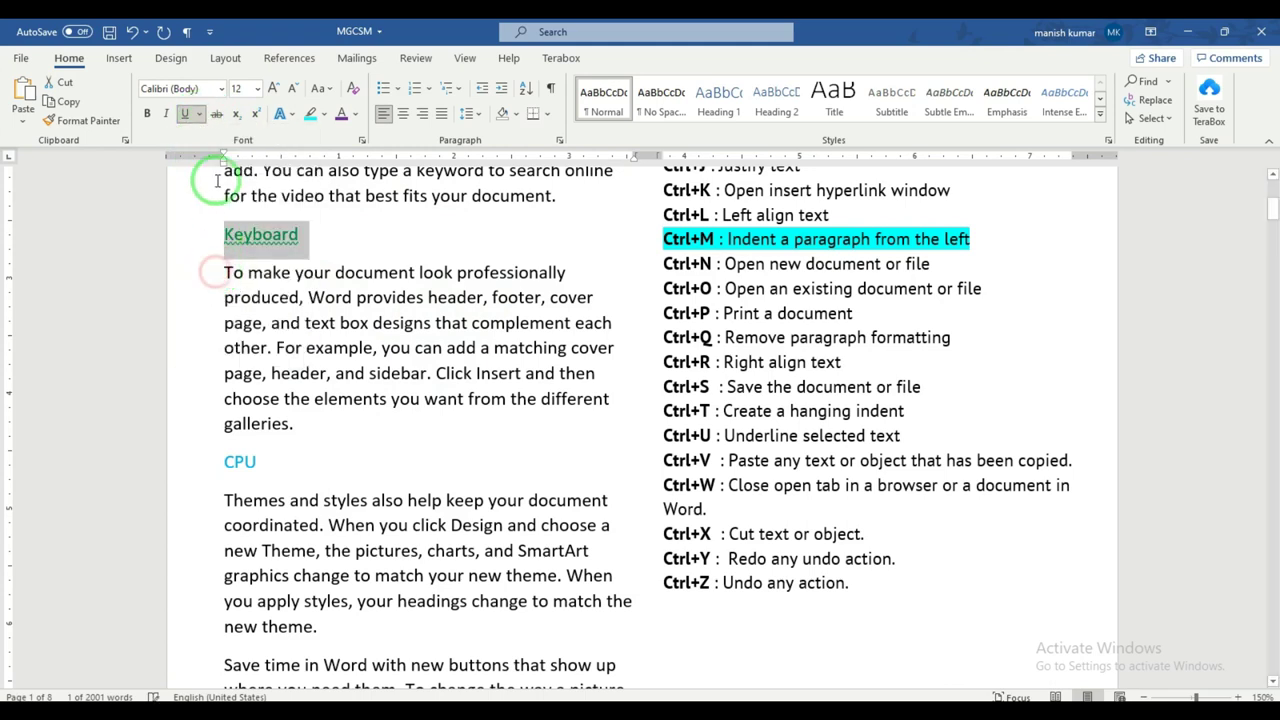
pyautogui.click(200, 115)
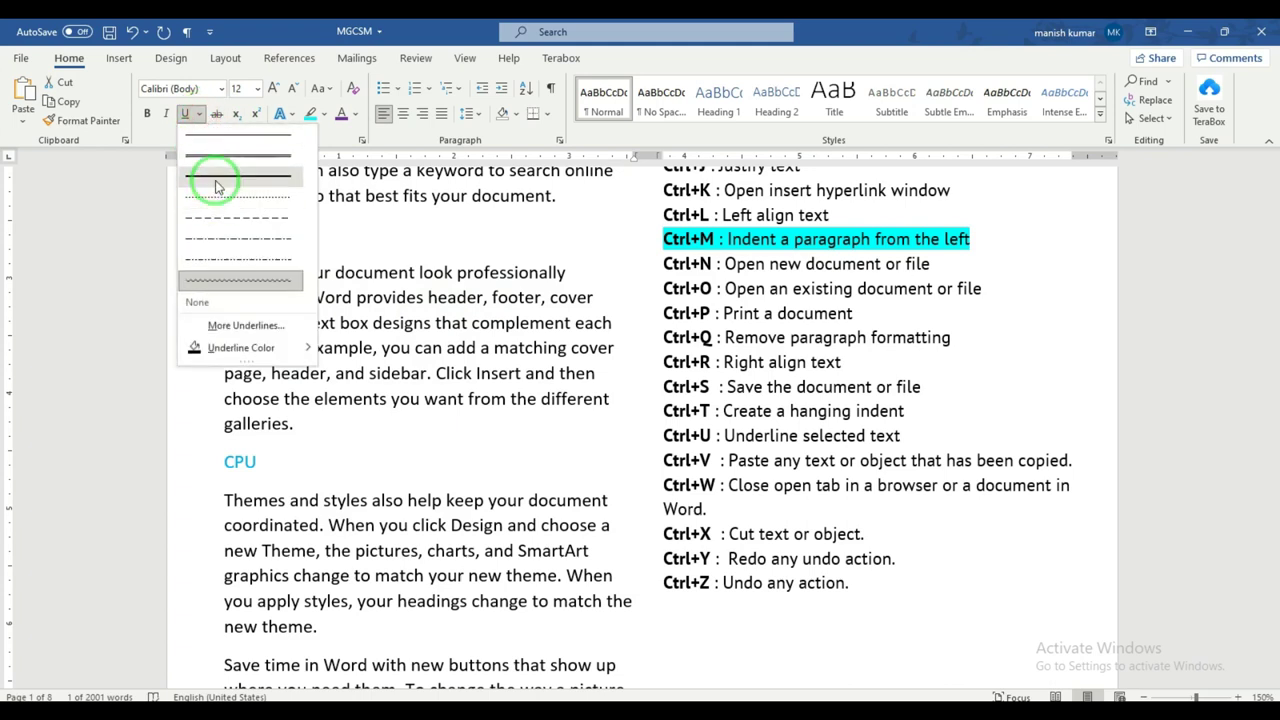
pyautogui.click(216, 177)
pyautogui.hotkey('ctrl', 'z')
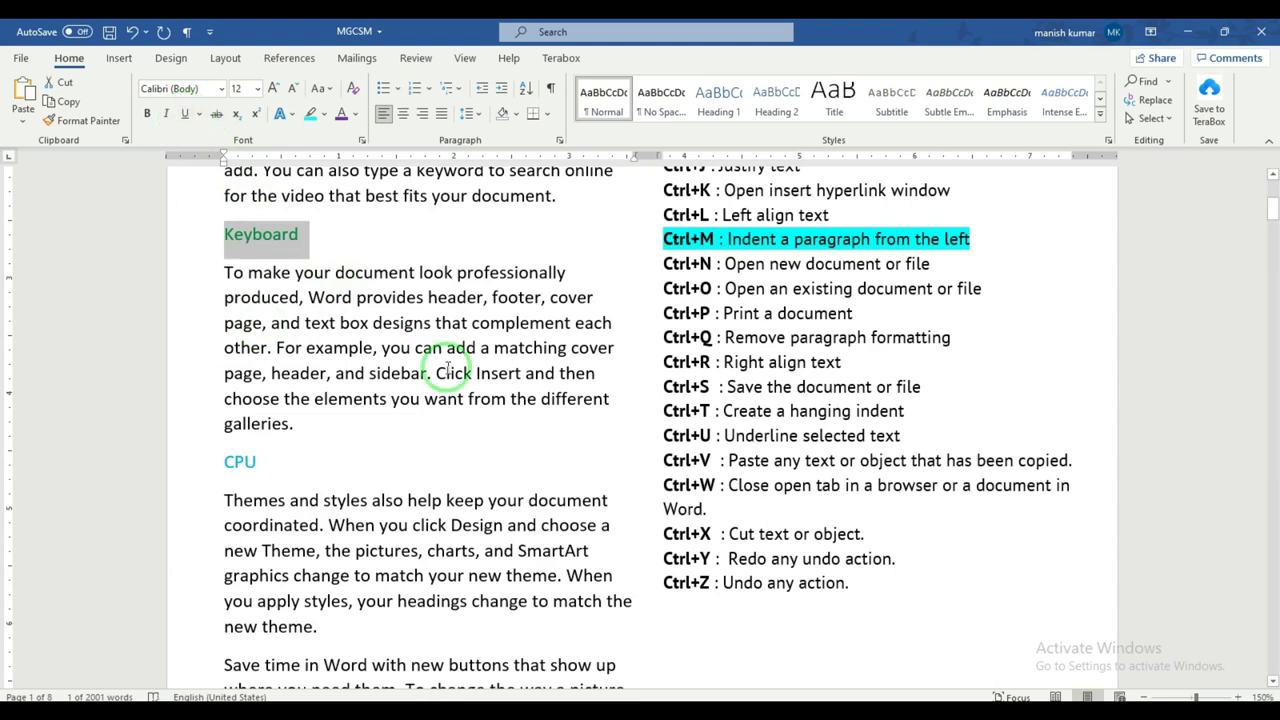
pyautogui.click(757, 455)
pyautogui.moveTo(757, 455); pyautogui.dragTo(1070, 462)
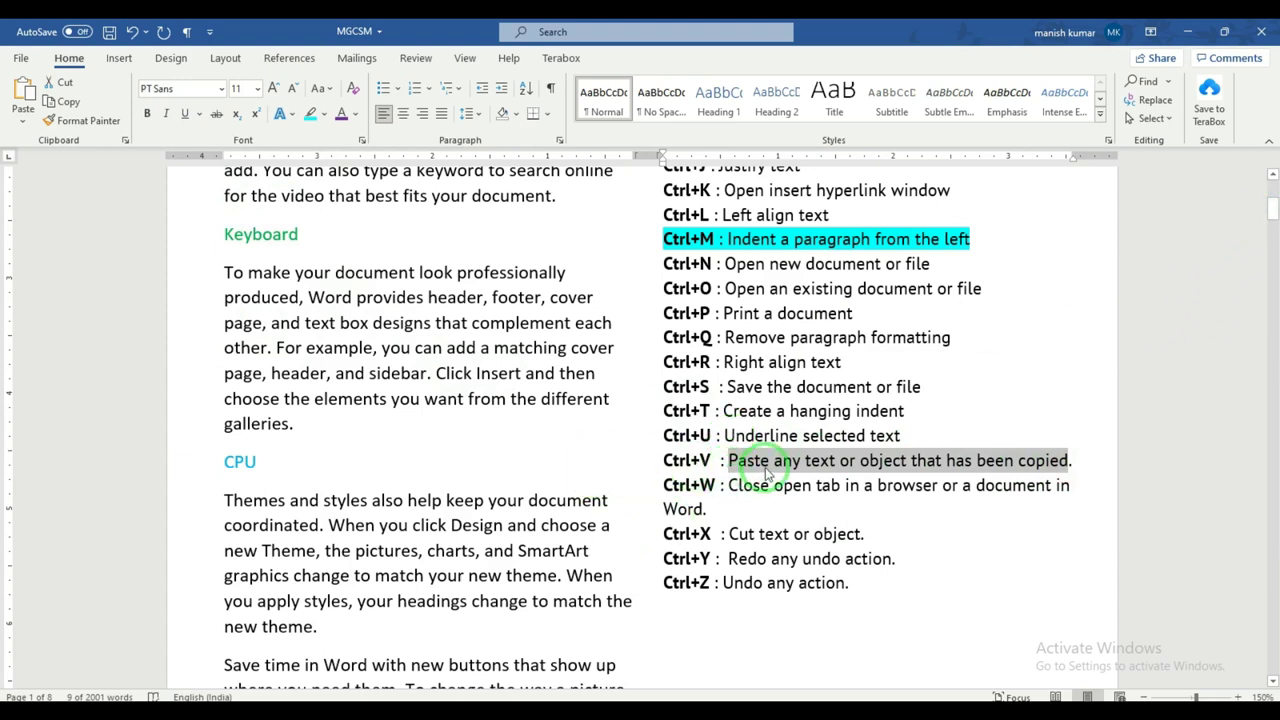
pyautogui.moveTo(722, 460); pyautogui.dragTo(836, 460)
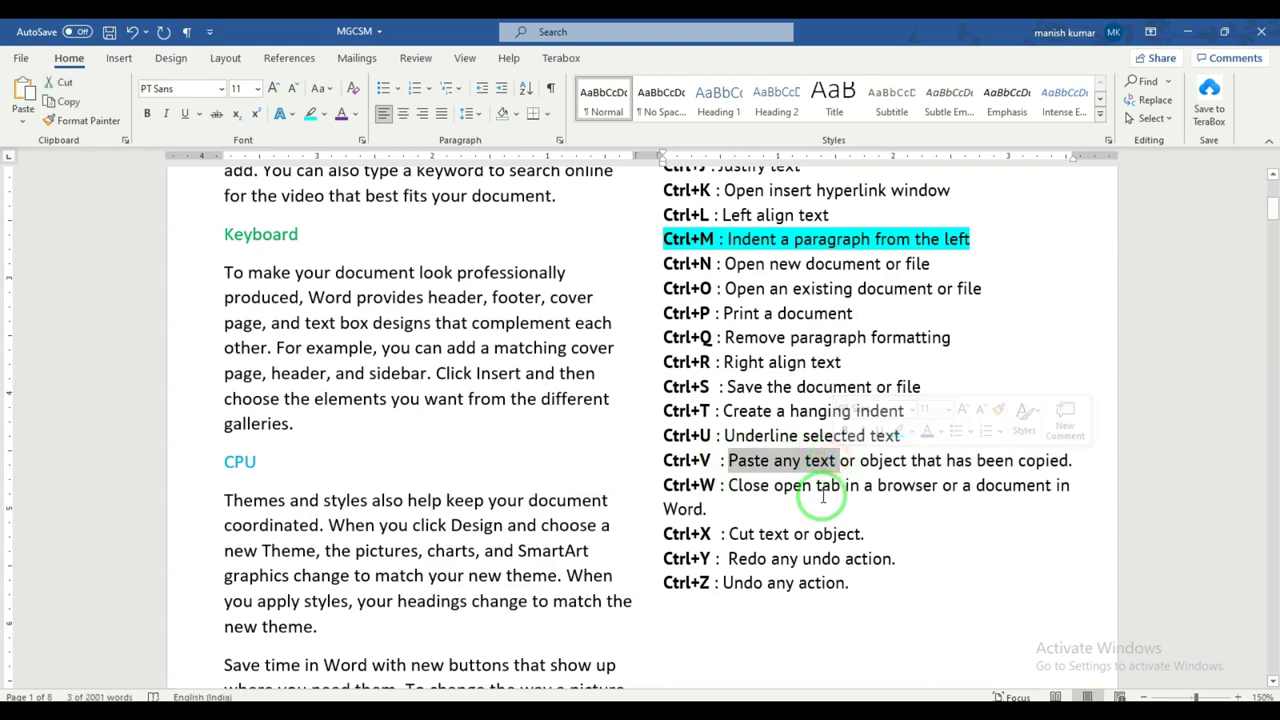
pyautogui.click(323, 243)
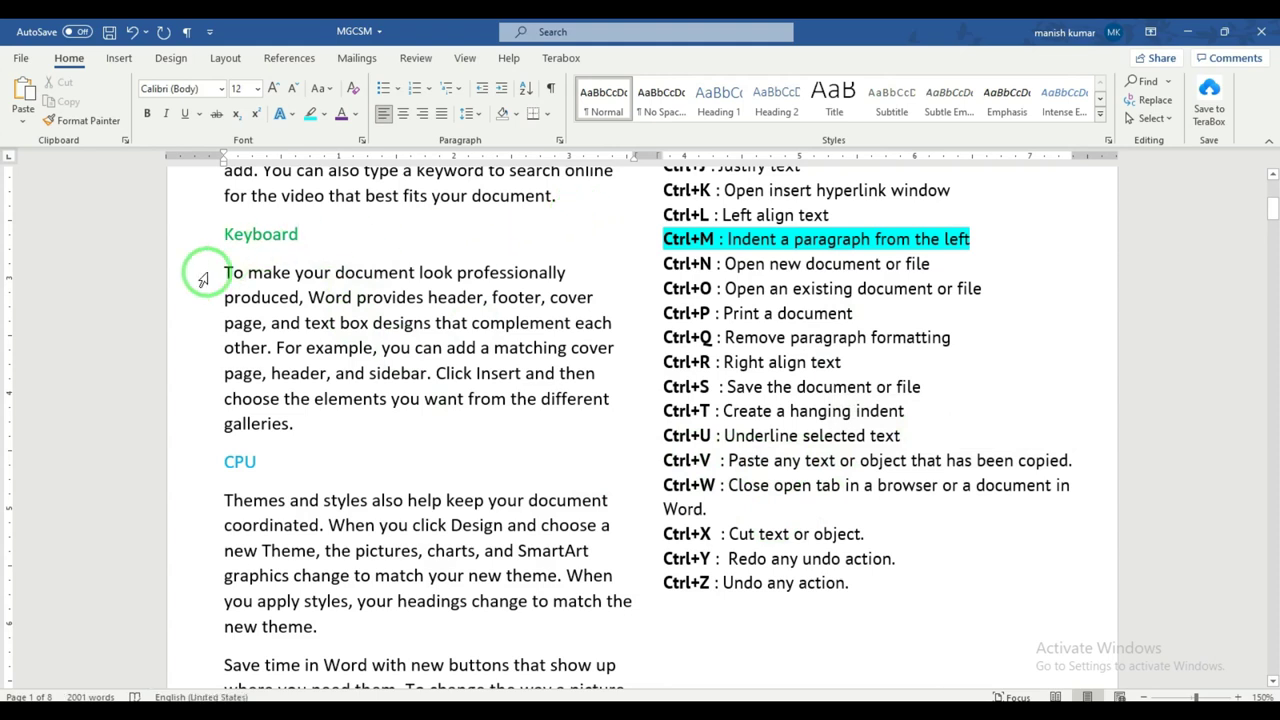
pyautogui.moveTo(224, 272); pyautogui.dragTo(357, 424)
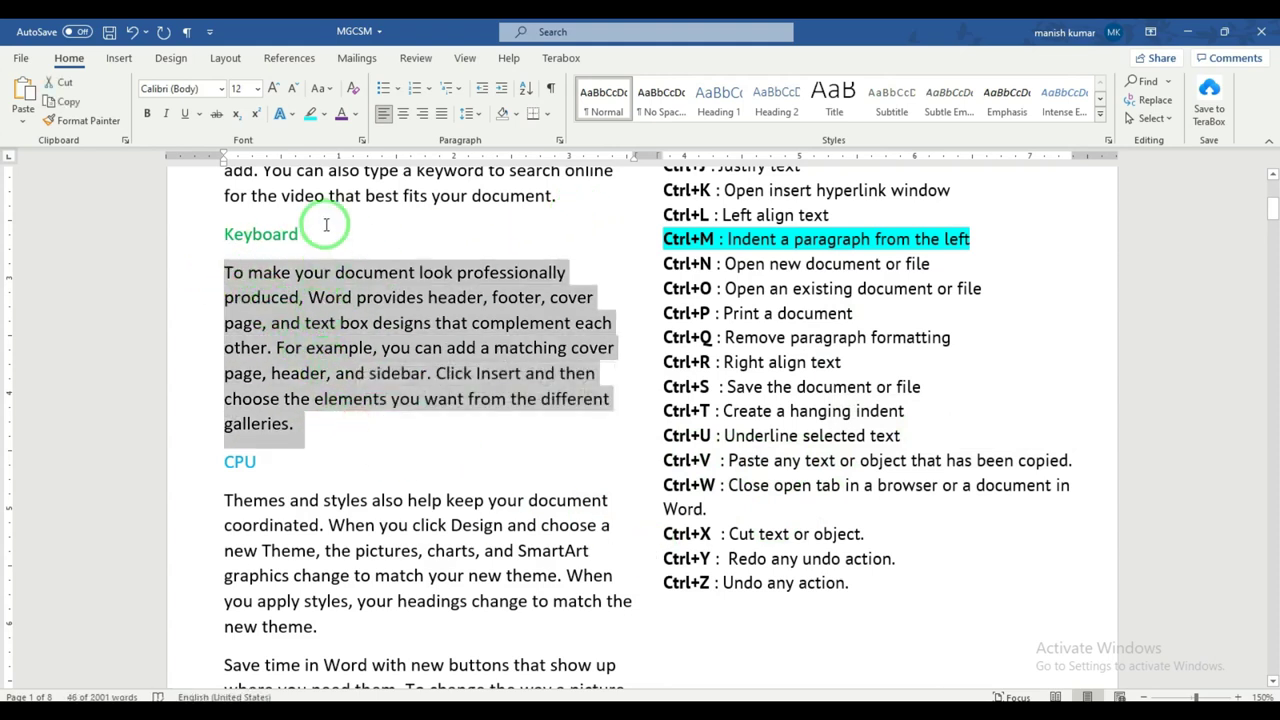
pyautogui.click(293, 232)
pyautogui.moveTo(293, 232); pyautogui.dragTo(223, 232)
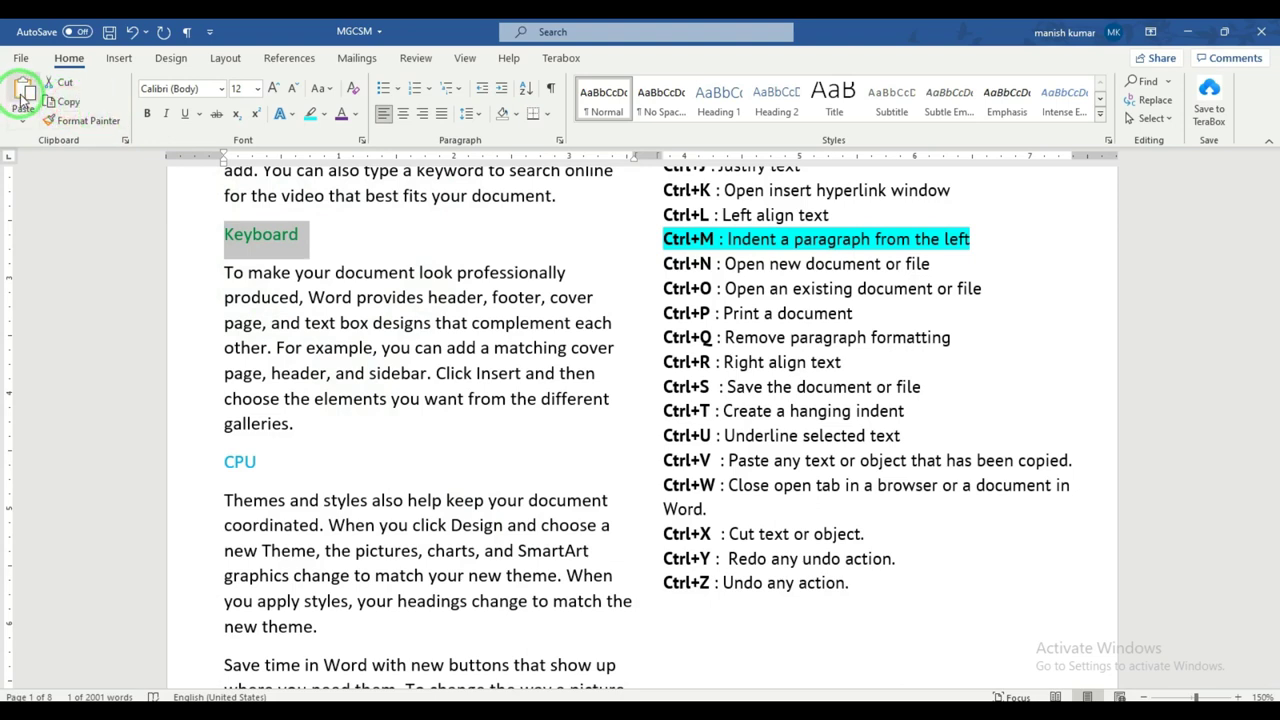
pyautogui.press('Down')
pyautogui.click(22, 95)
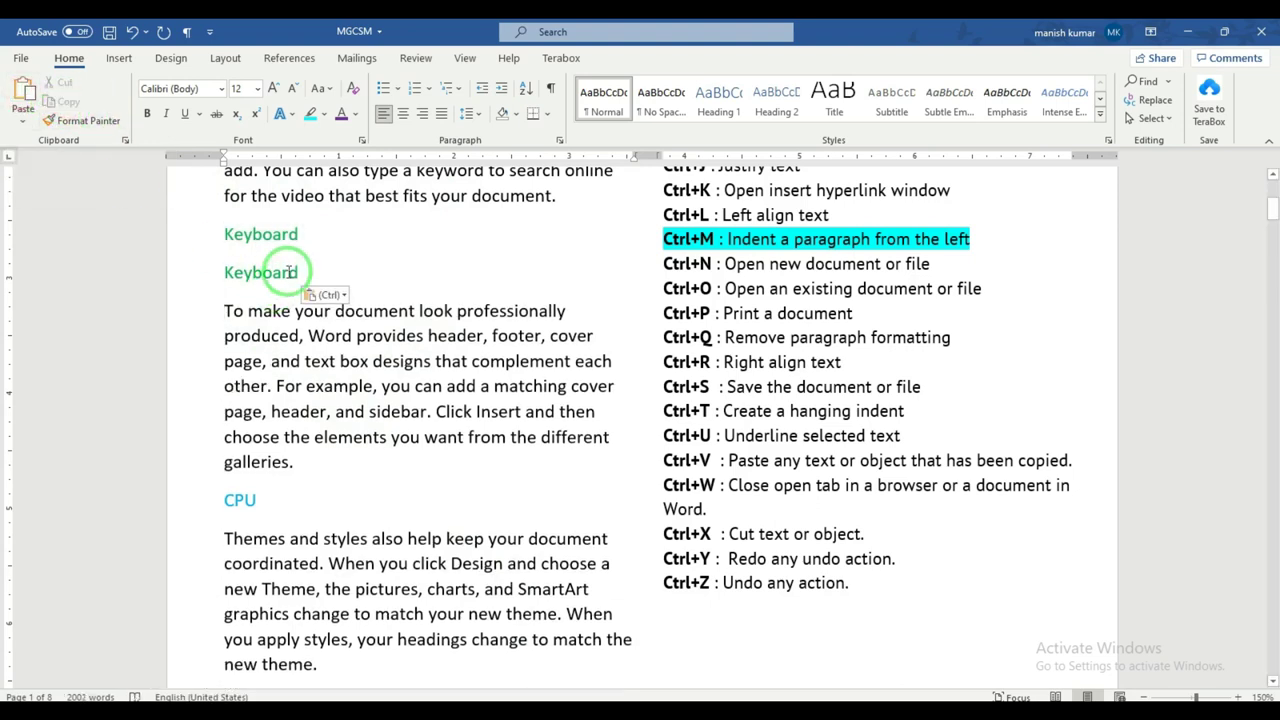
pyautogui.click(24, 92)
pyautogui.click(24, 92)
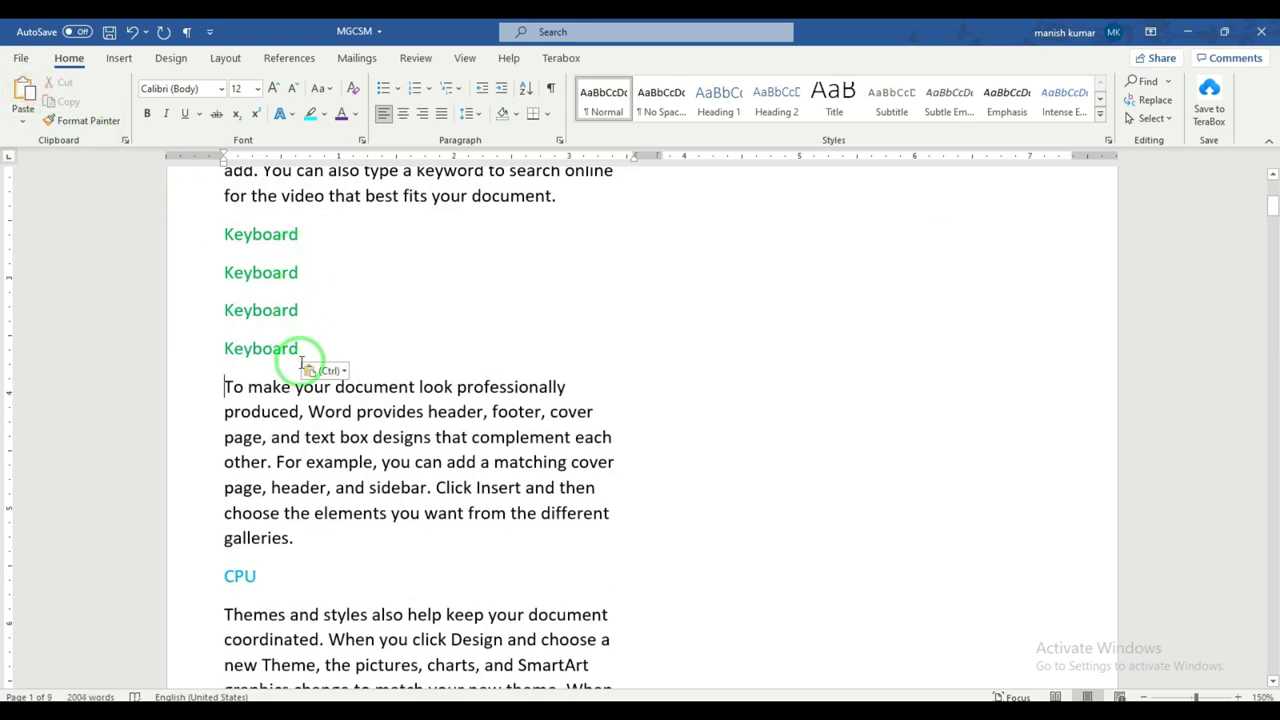
pyautogui.hotkey('ctrl', 'z')
pyautogui.hotkey('ctrl', 'z')
pyautogui.hotkey('ctrl', 'z')
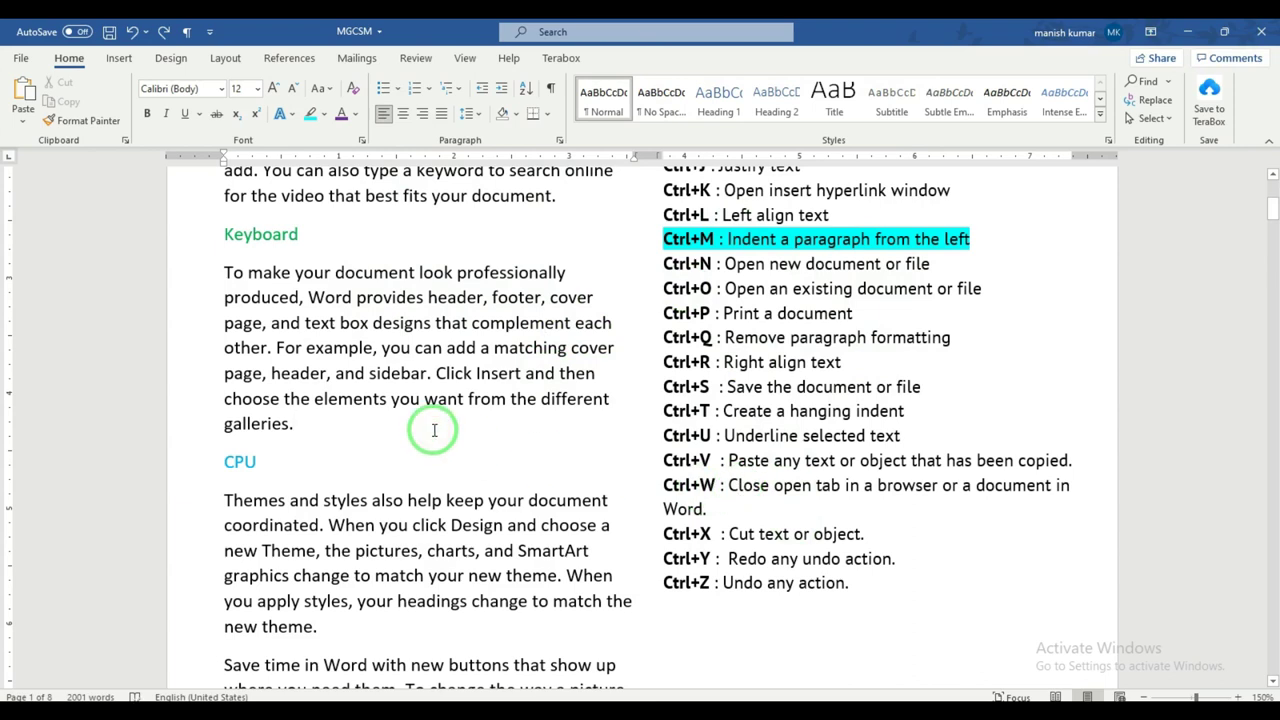
# Close MGCSM with Ctrl+W and choose Save at the save-changes prompt.
pyautogui.hotkey('ctrl', 'w')
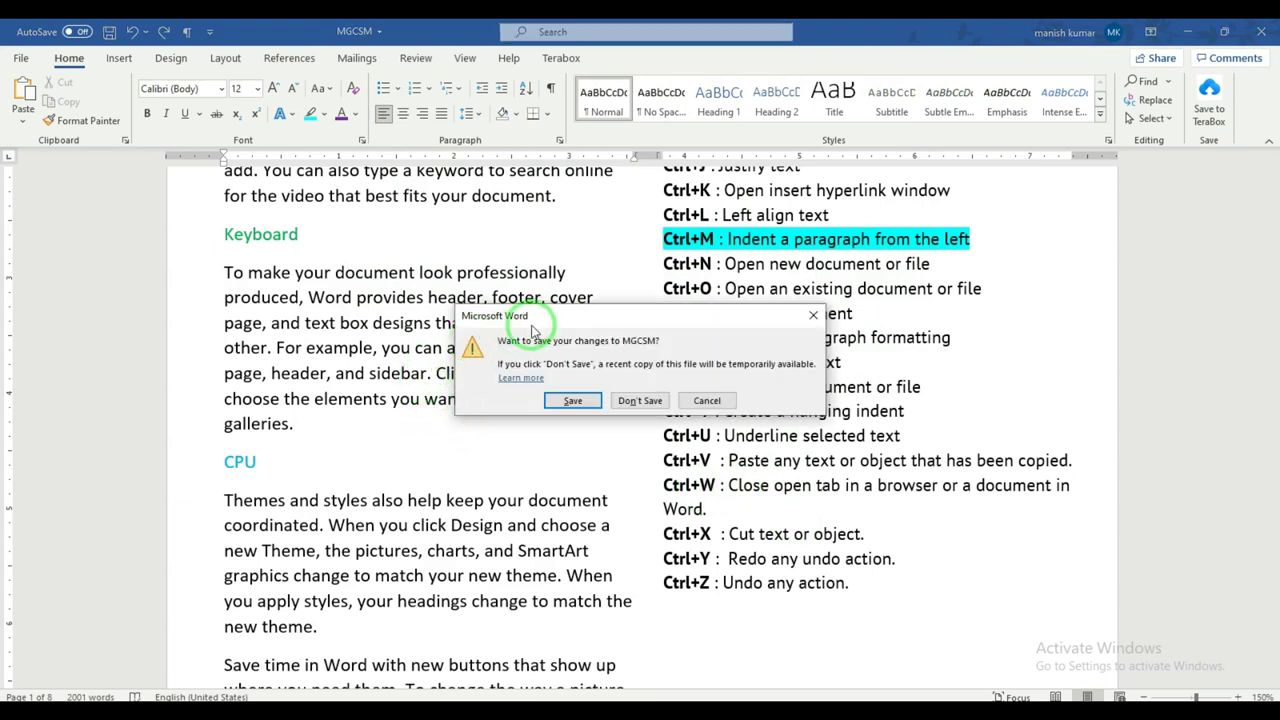
pyautogui.moveTo(533, 330); pyautogui.dragTo(579, 442)
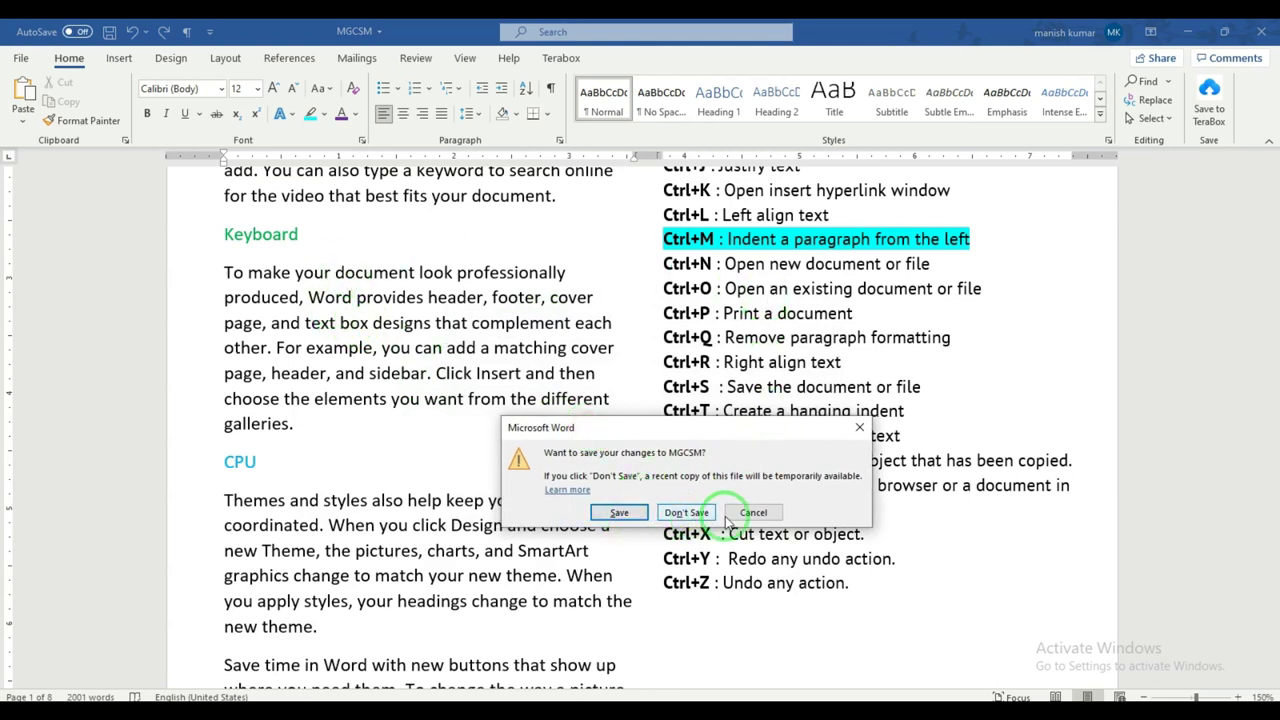
pyautogui.click(626, 518)
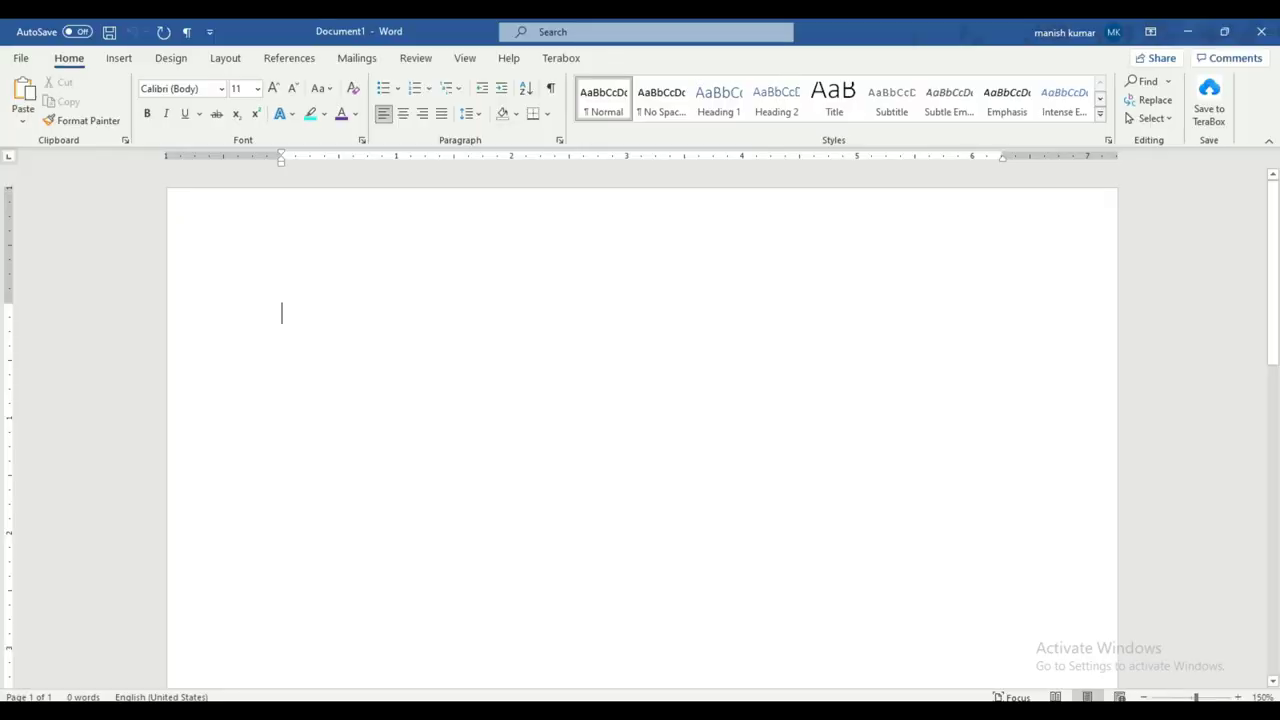
# Reopen the 'A to Z Short Keys' document from the recent files list.
pyautogui.click(21, 60)
pyautogui.click(268, 472)
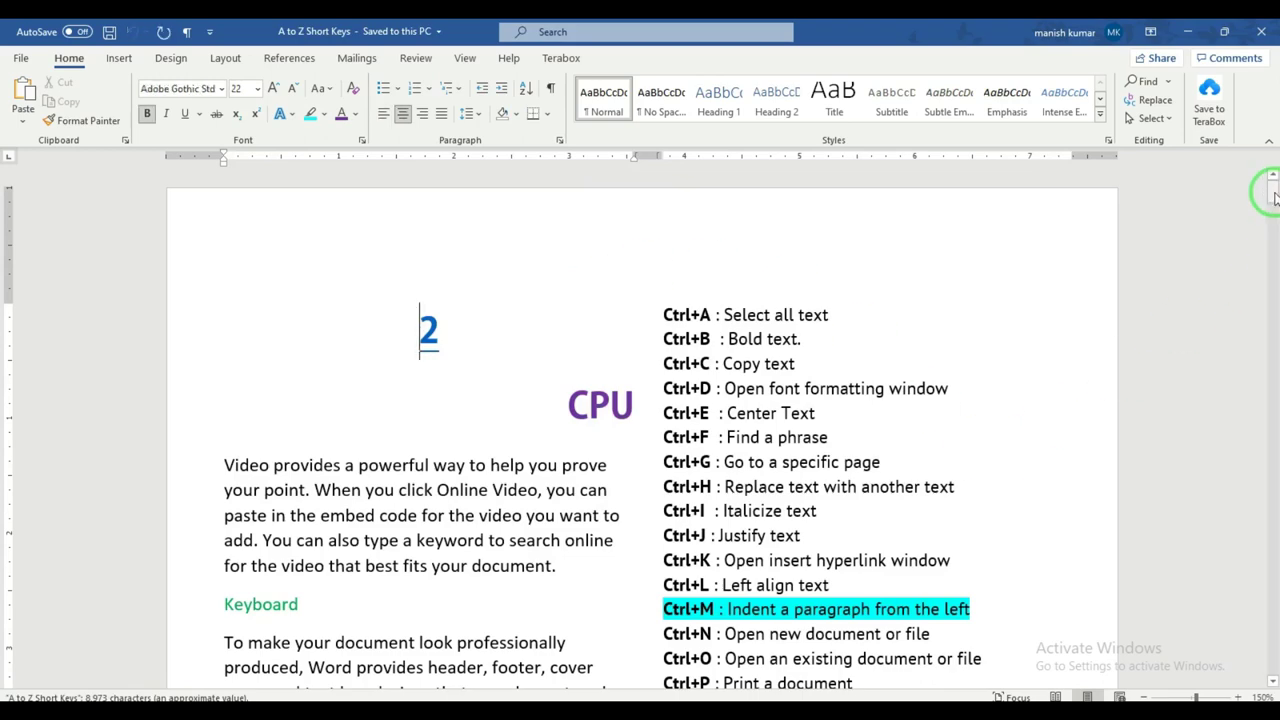
pyautogui.moveTo(1272, 192); pyautogui.dragTo(1272, 228)
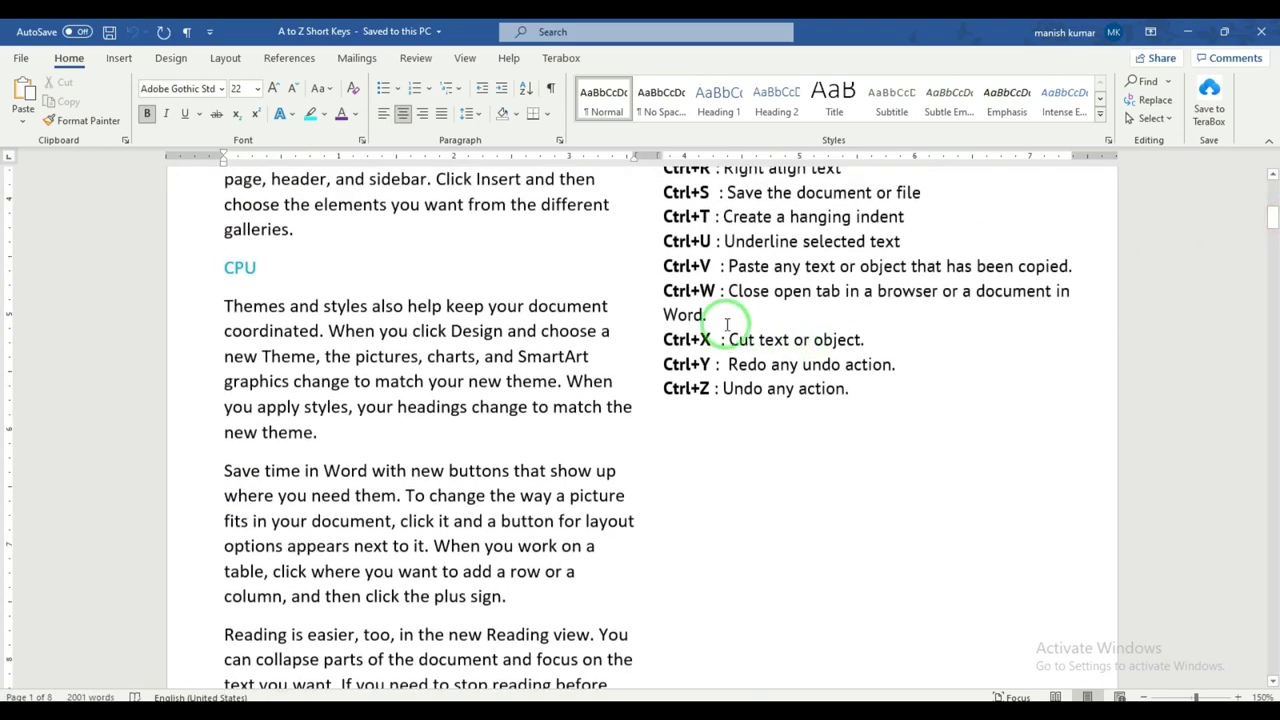
# Bring the CPU and Keyboard headings into view and select the Keyboard heading.
pyautogui.moveTo(893, 336); pyautogui.dragTo(731, 340)
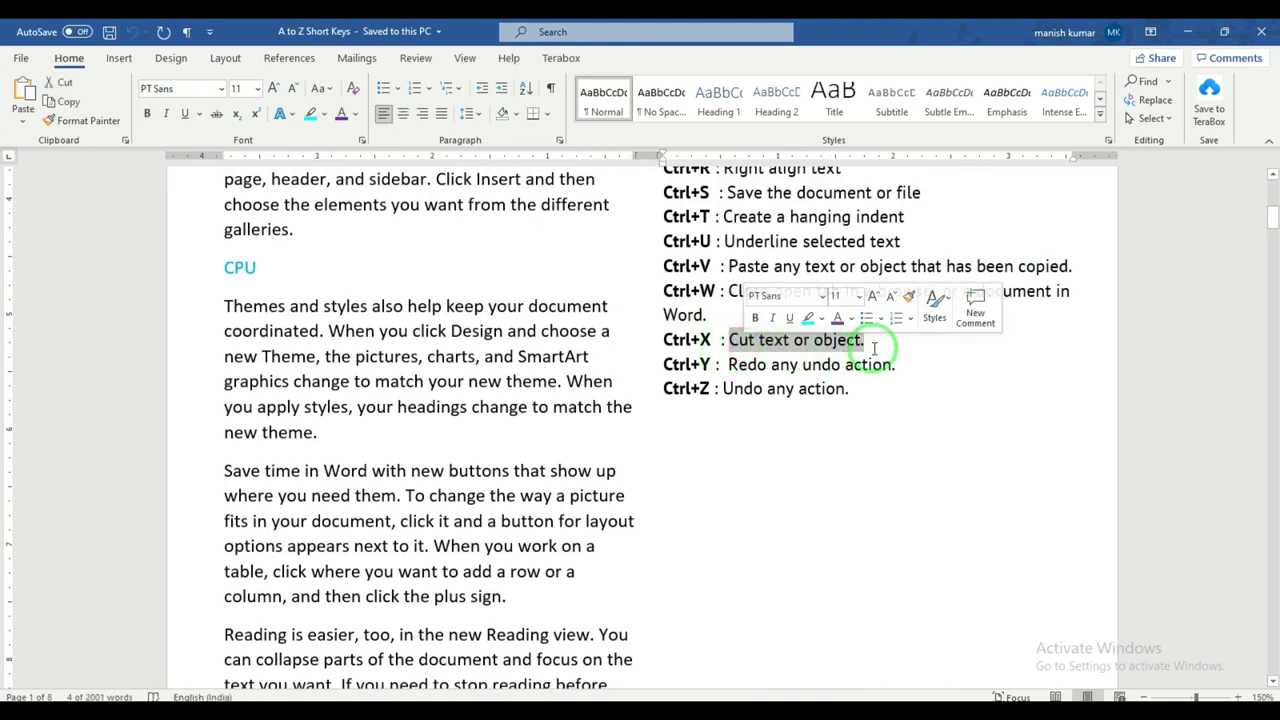
pyautogui.click(364, 268)
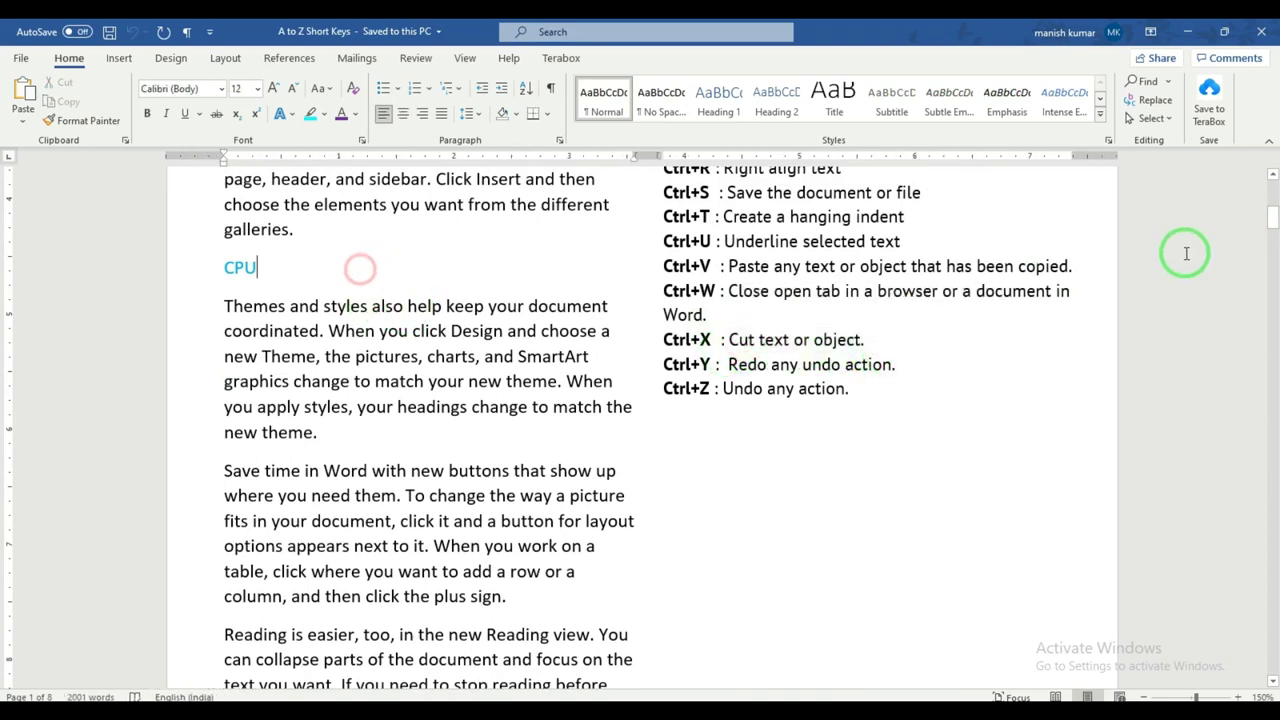
pyautogui.moveTo(1272, 216)
pyautogui.mouseDown()
pyautogui.moveTo(1272, 201)
pyautogui.moveTo(1272, 222)
pyautogui.mouseUp()
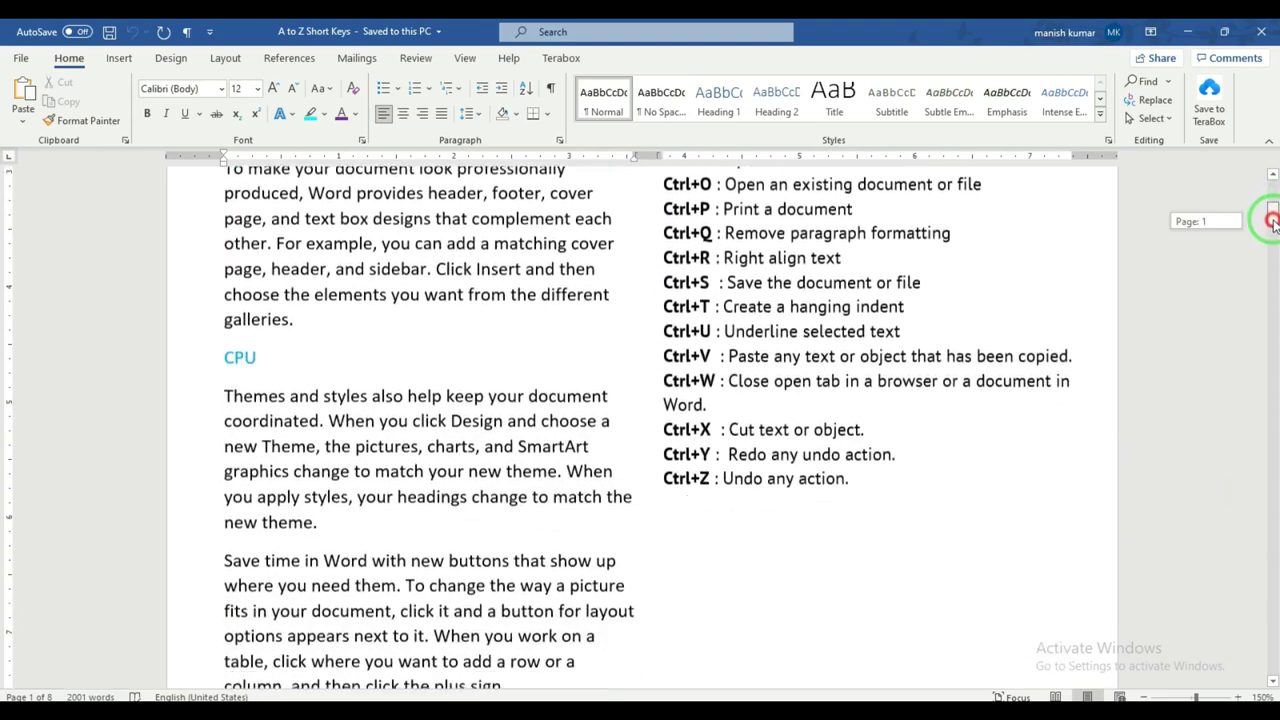
pyautogui.click(306, 270)
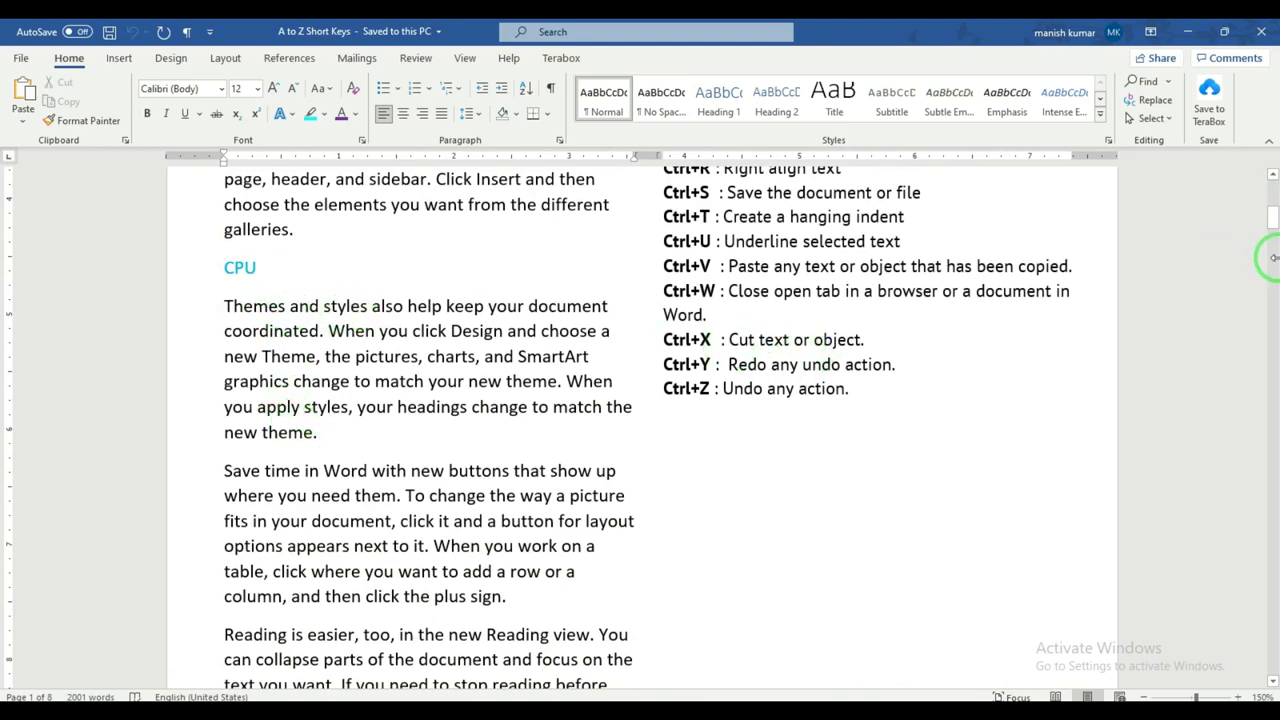
pyautogui.moveTo(1273, 228); pyautogui.dragTo(1271, 205)
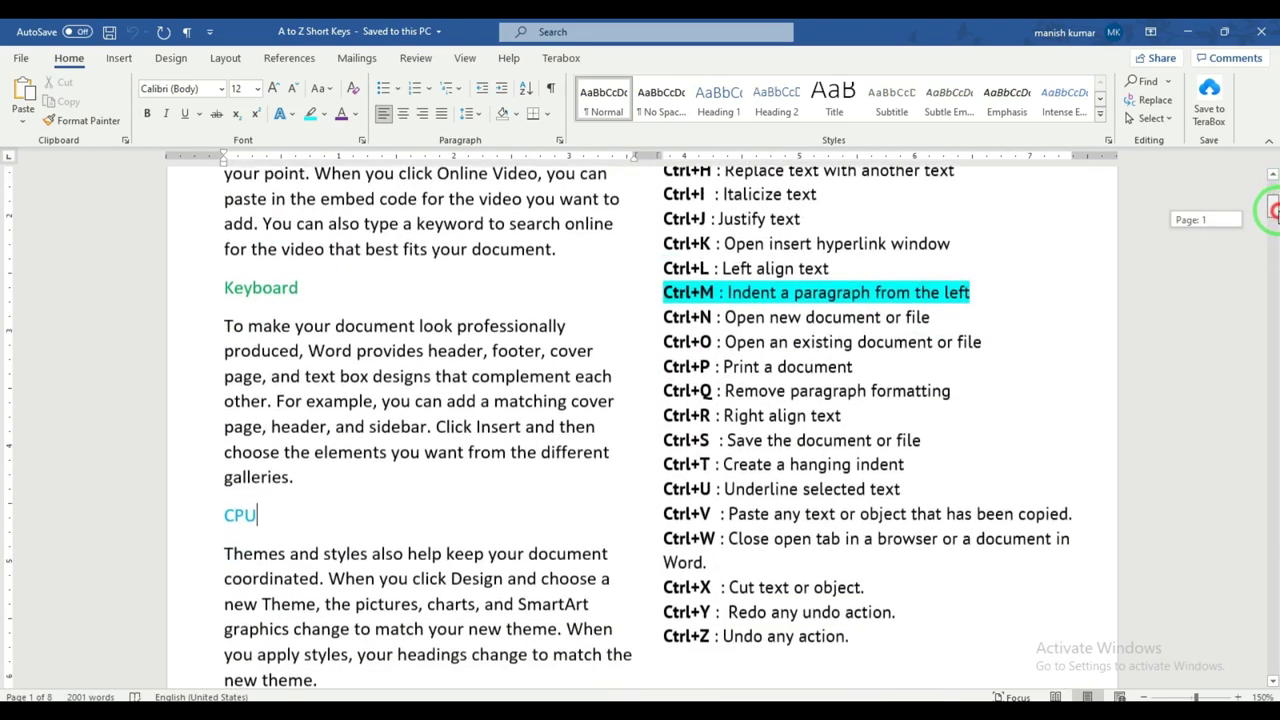
pyautogui.moveTo(305, 287); pyautogui.dragTo(230, 295)
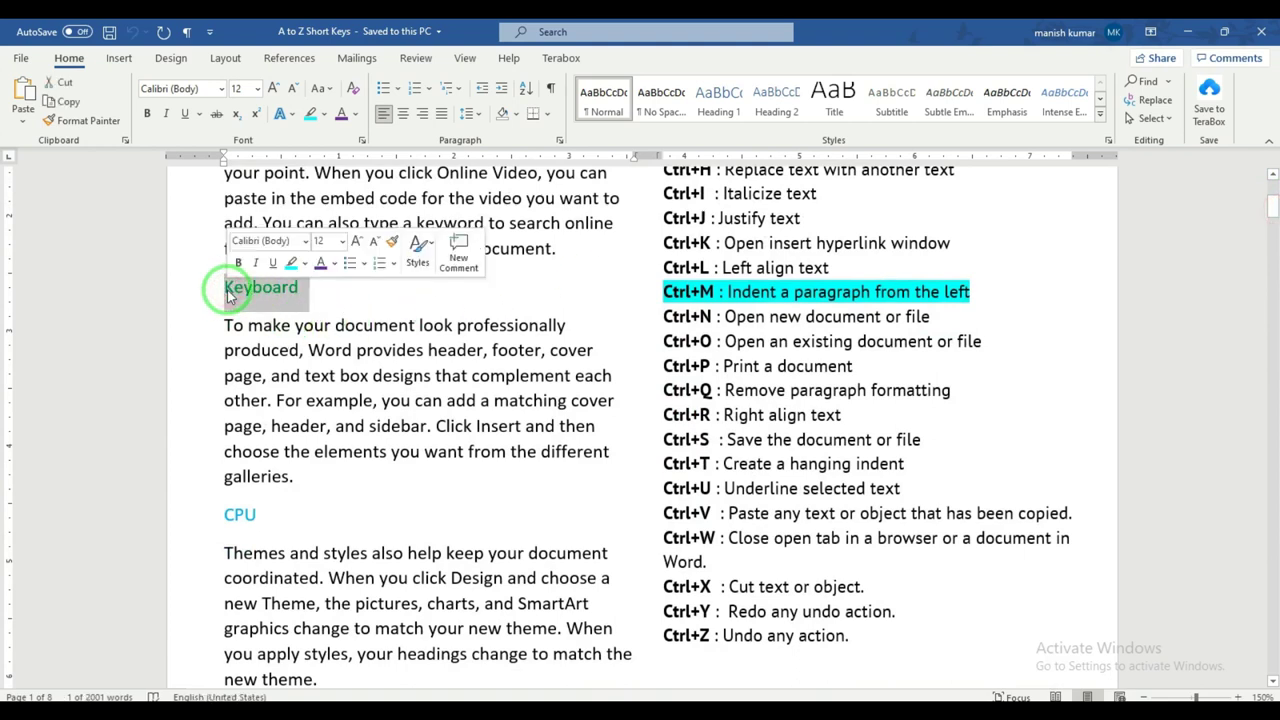
# Cut the Keyboard heading with Ctrl+X and paste it after CPU, giving 'CPU Keyboard'.
pyautogui.click(268, 516)
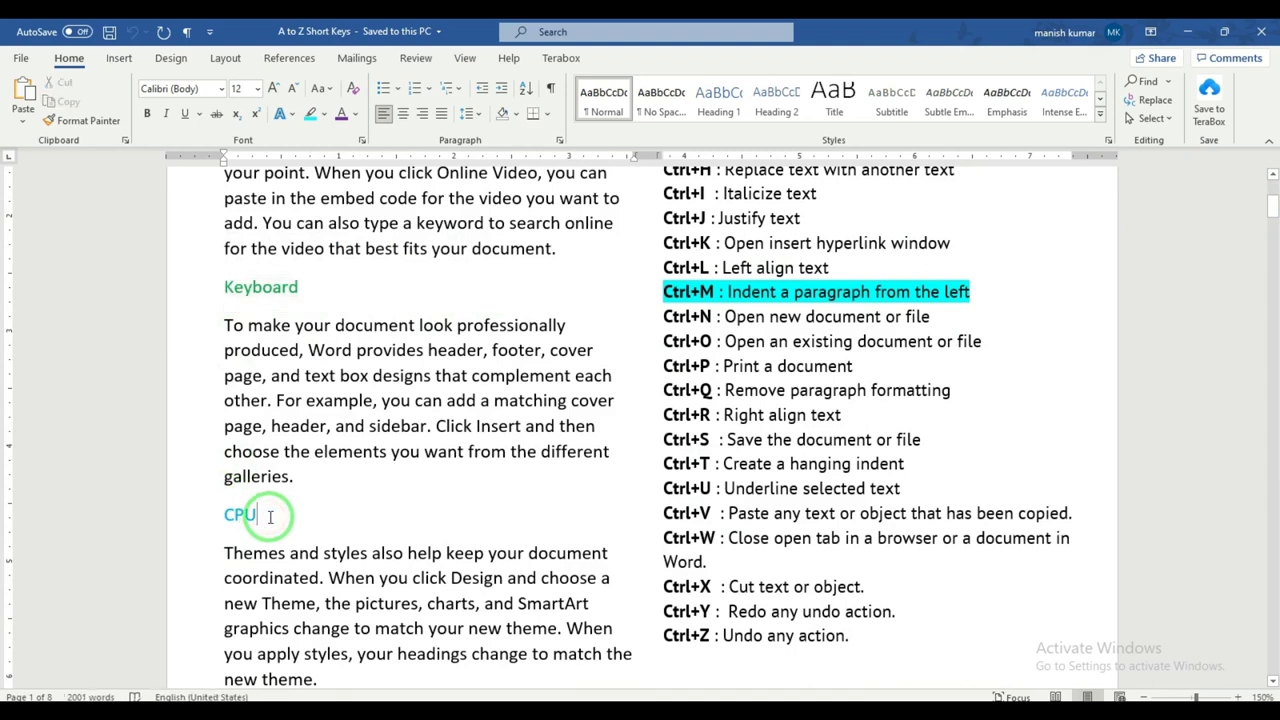
pyautogui.moveTo(312, 287); pyautogui.dragTo(222, 289)
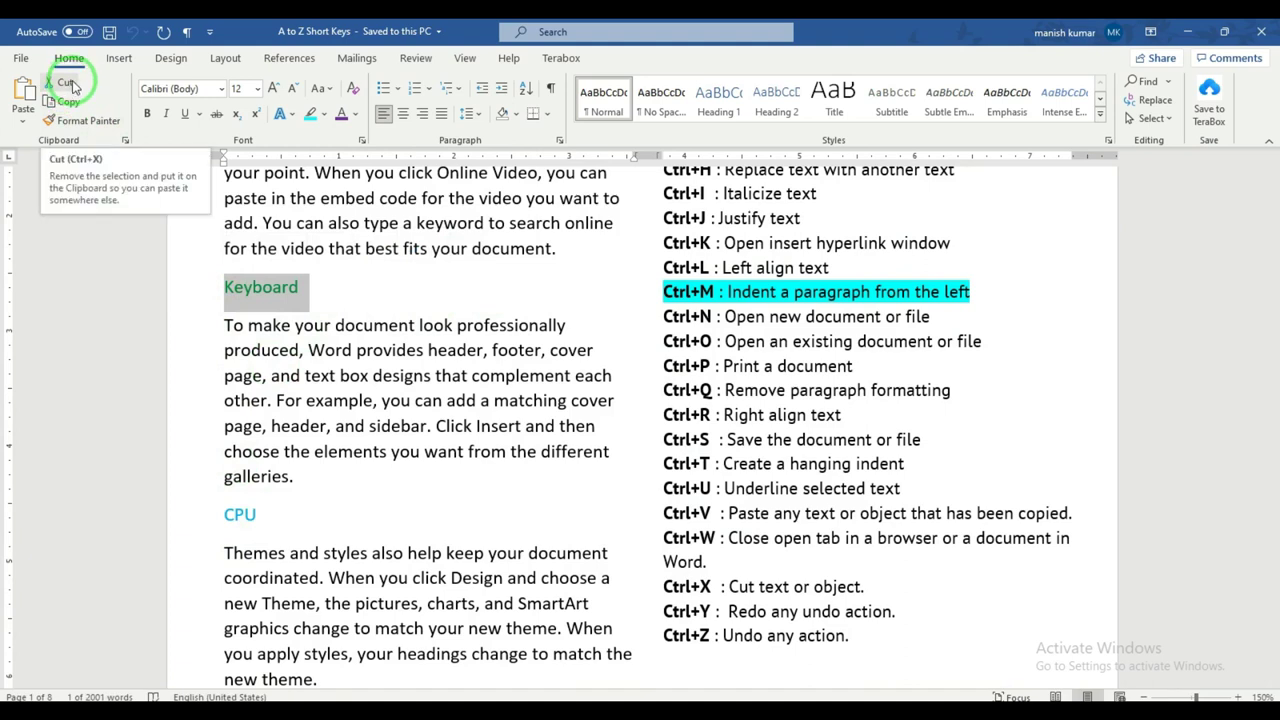
pyautogui.moveTo(325, 292); pyautogui.dragTo(224, 290)
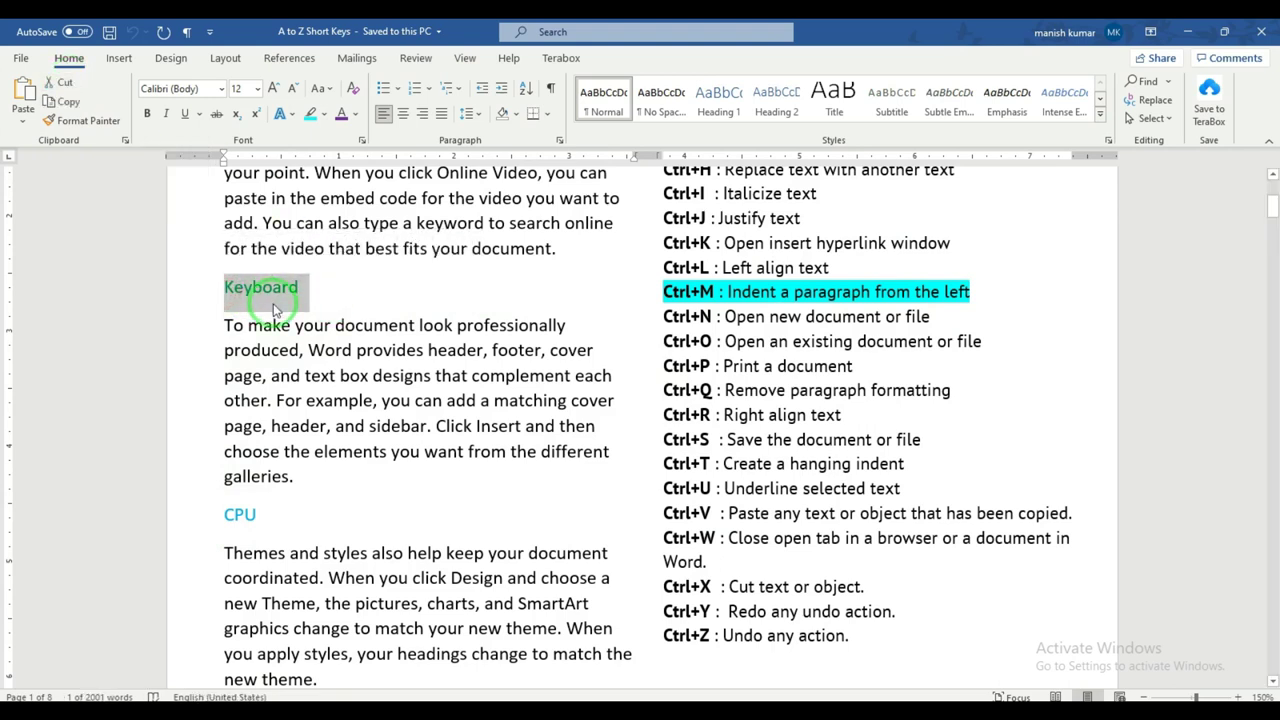
pyautogui.hotkey('ctrl', 'x')
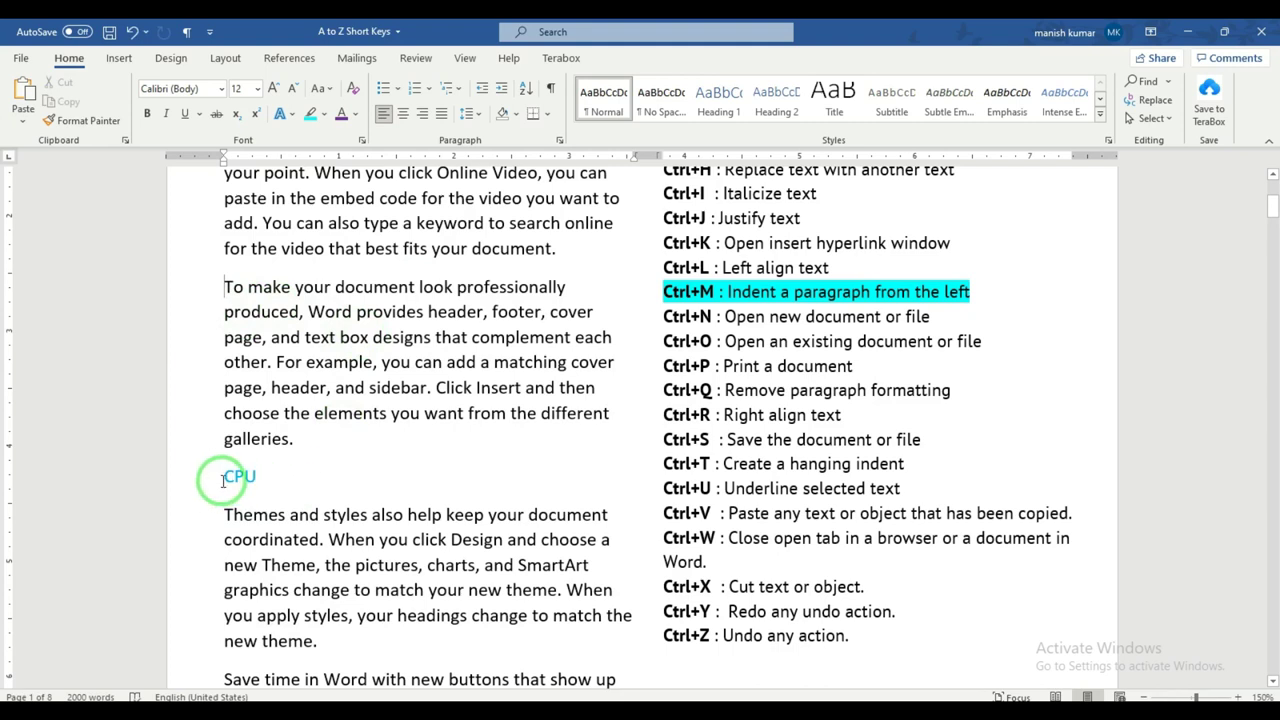
pyautogui.click(266, 476)
pyautogui.click(280, 486)
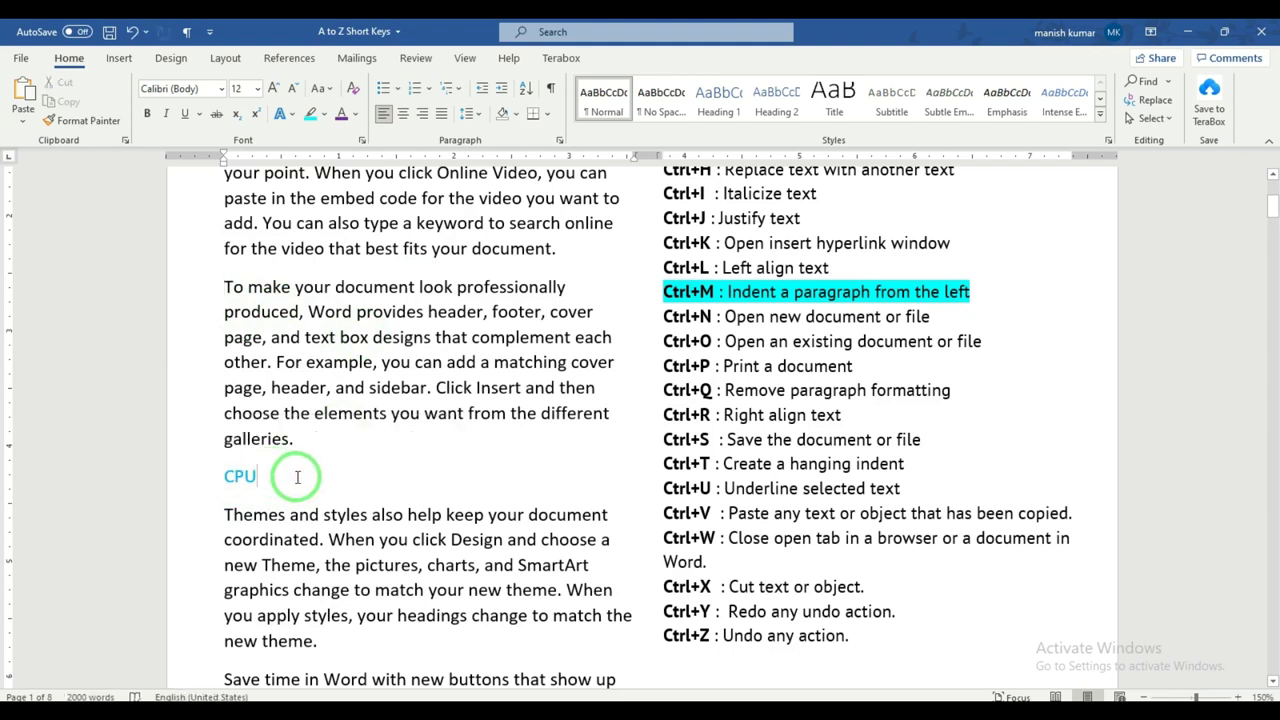
pyautogui.hotkey('ctrl', 'v')
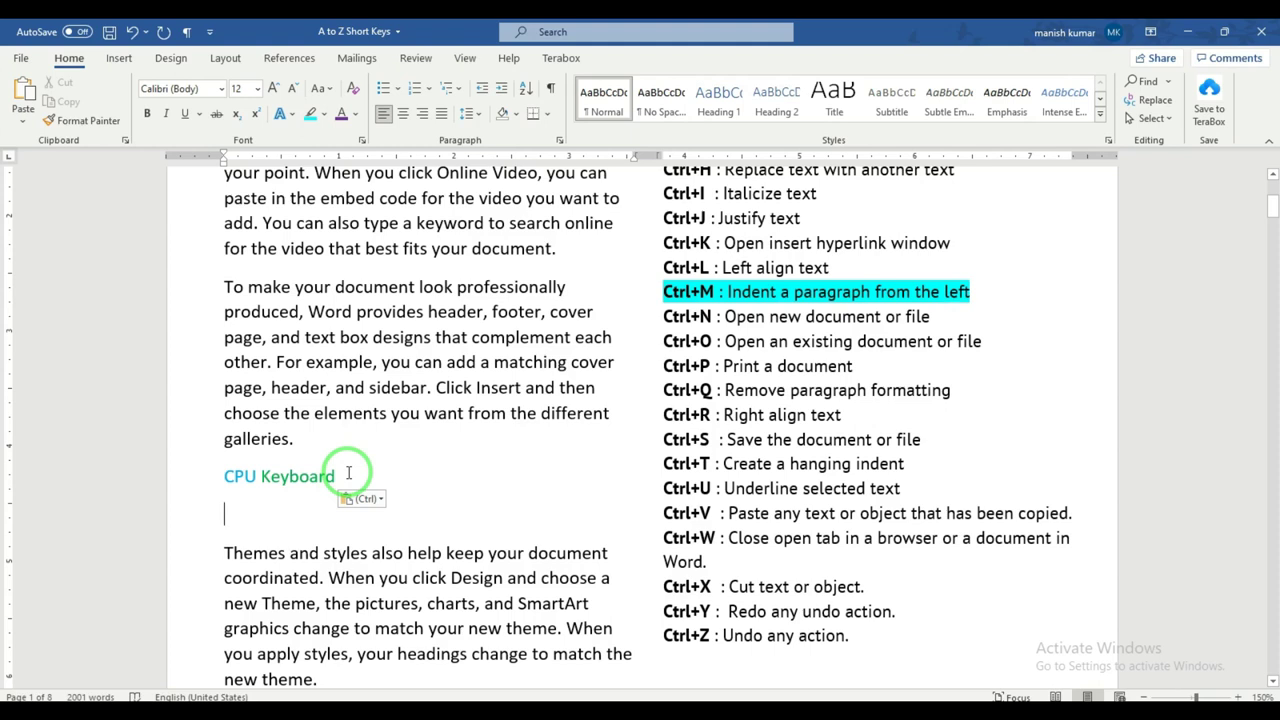
# Paste another Keyboard line, undo twice with Ctrl+Z, then redo with Ctrl+Y.
pyautogui.hotkey('ctrl', 'v')
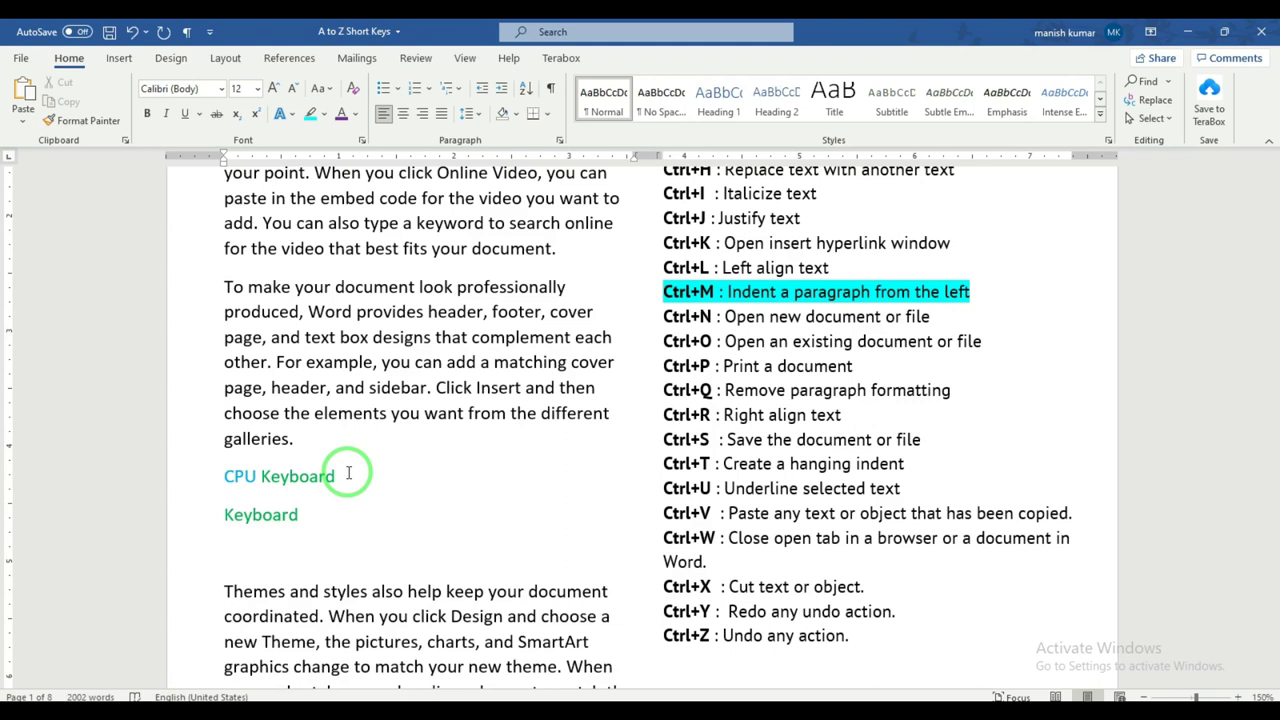
pyautogui.hotkey('ctrl', 'z')
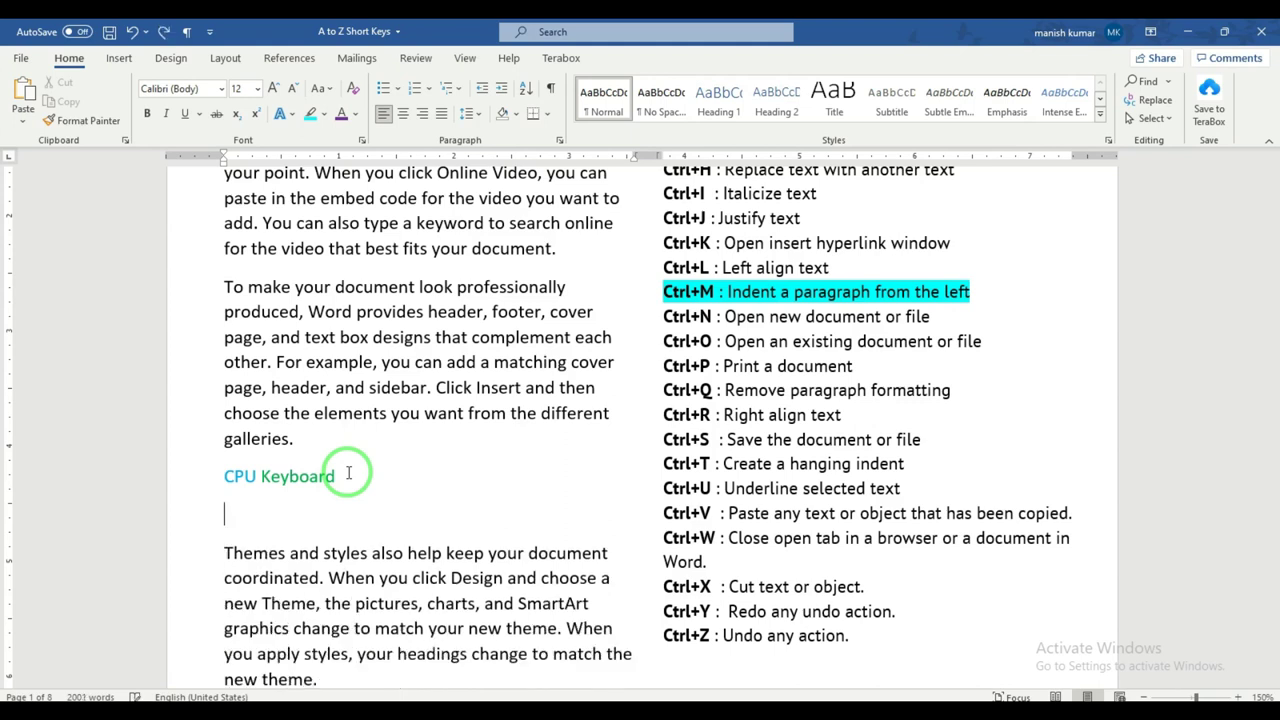
pyautogui.hotkey('ctrl', 'z')
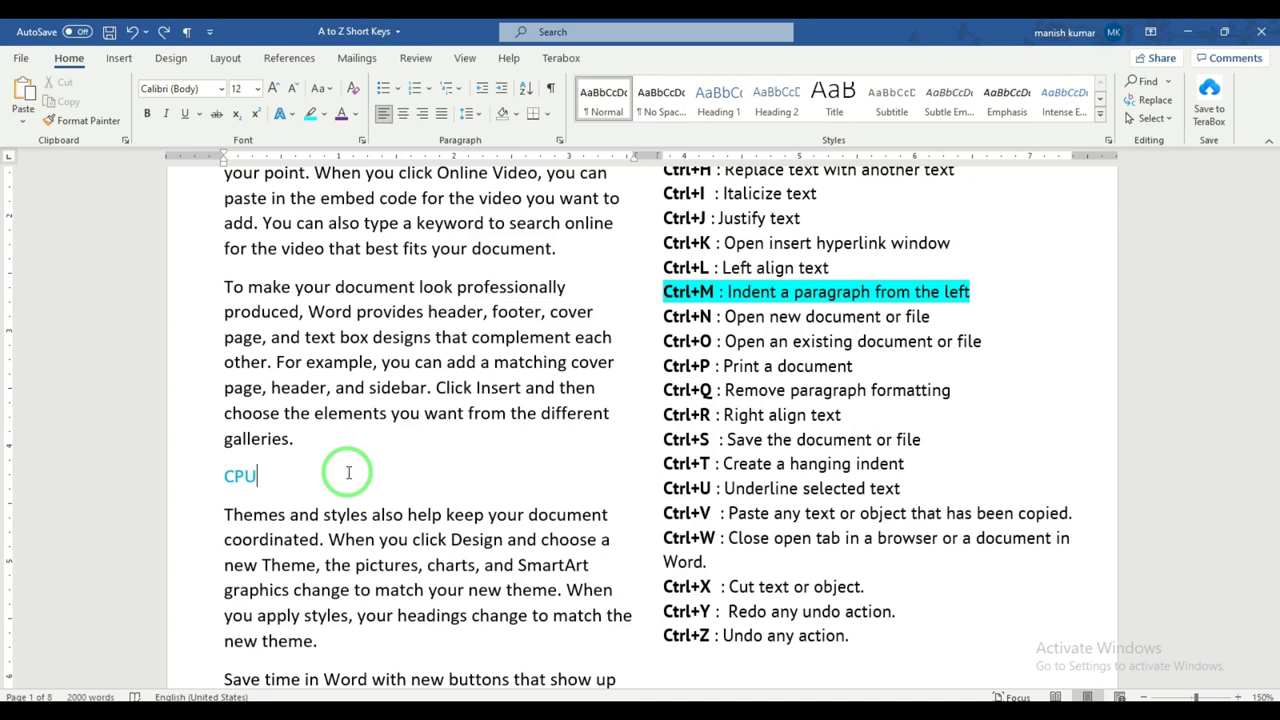
pyautogui.hotkey('ctrl', 'y')
pyautogui.hotkey('ctrl', 'y')
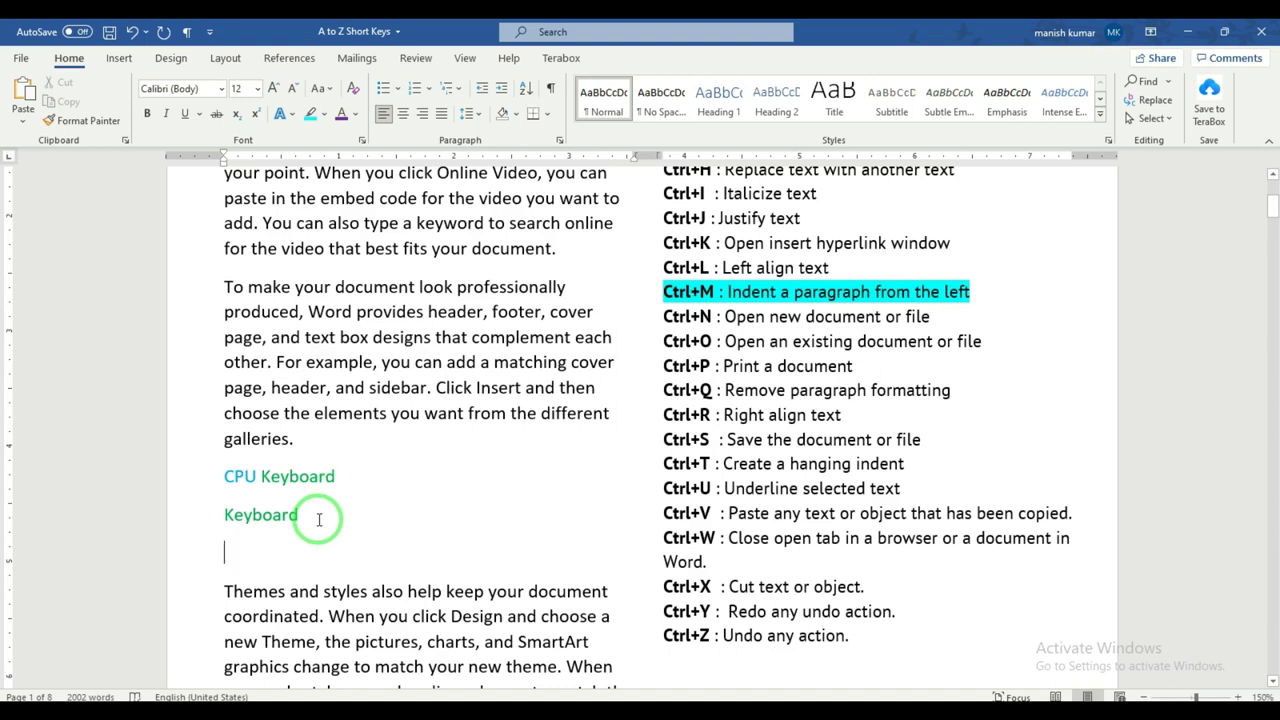
pyautogui.moveTo(850, 637); pyautogui.dragTo(723, 637)
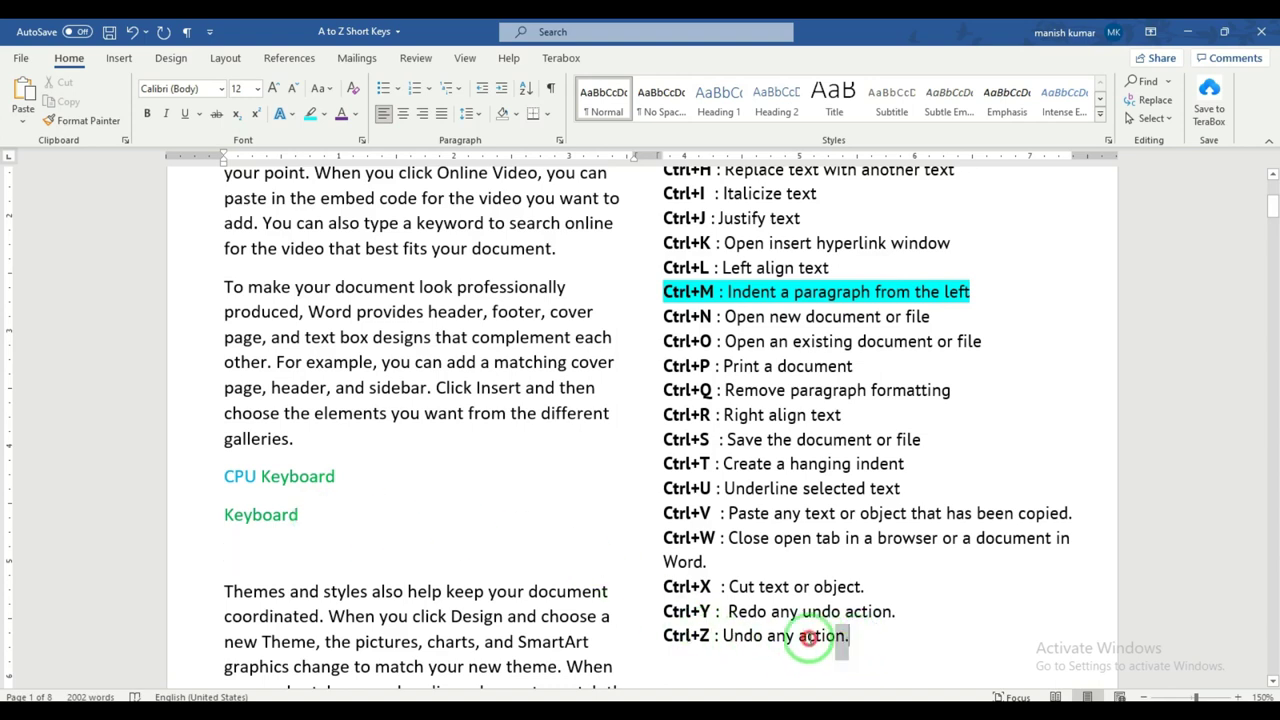
pyautogui.moveTo(340, 522); pyautogui.dragTo(226, 495)
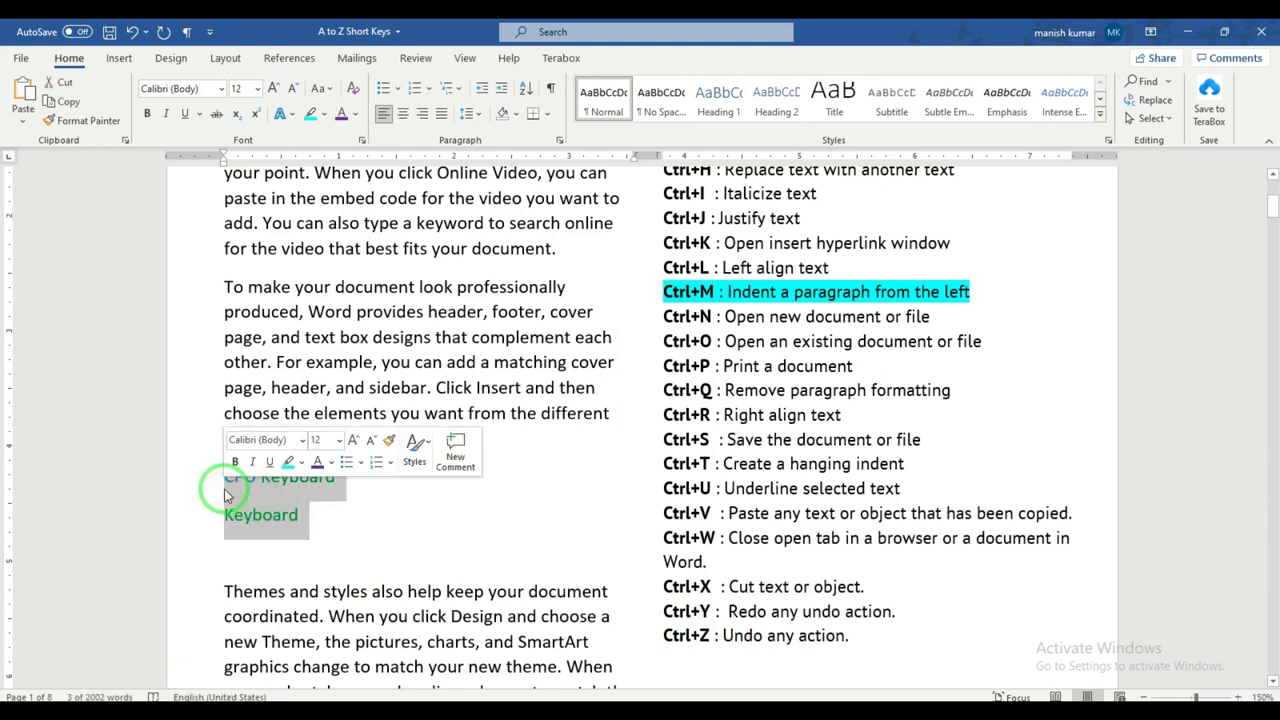
pyautogui.press('Delete')
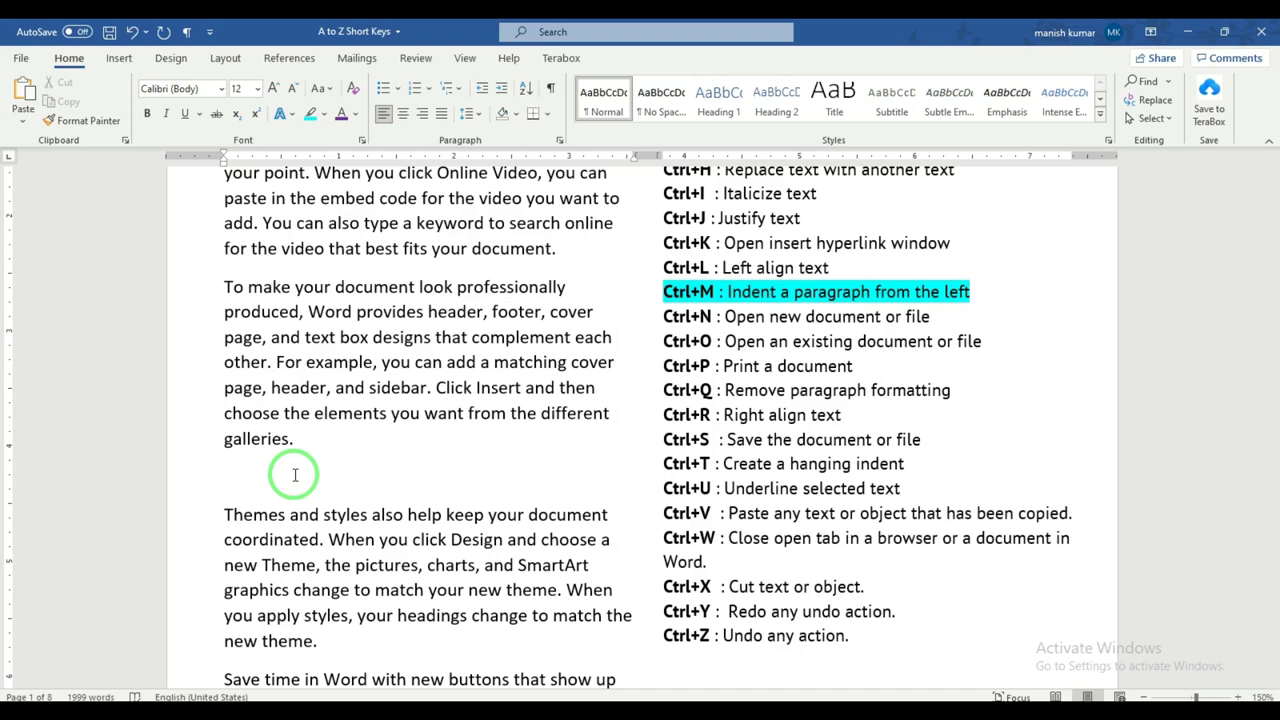
pyautogui.hotkey('ctrl', 'z')
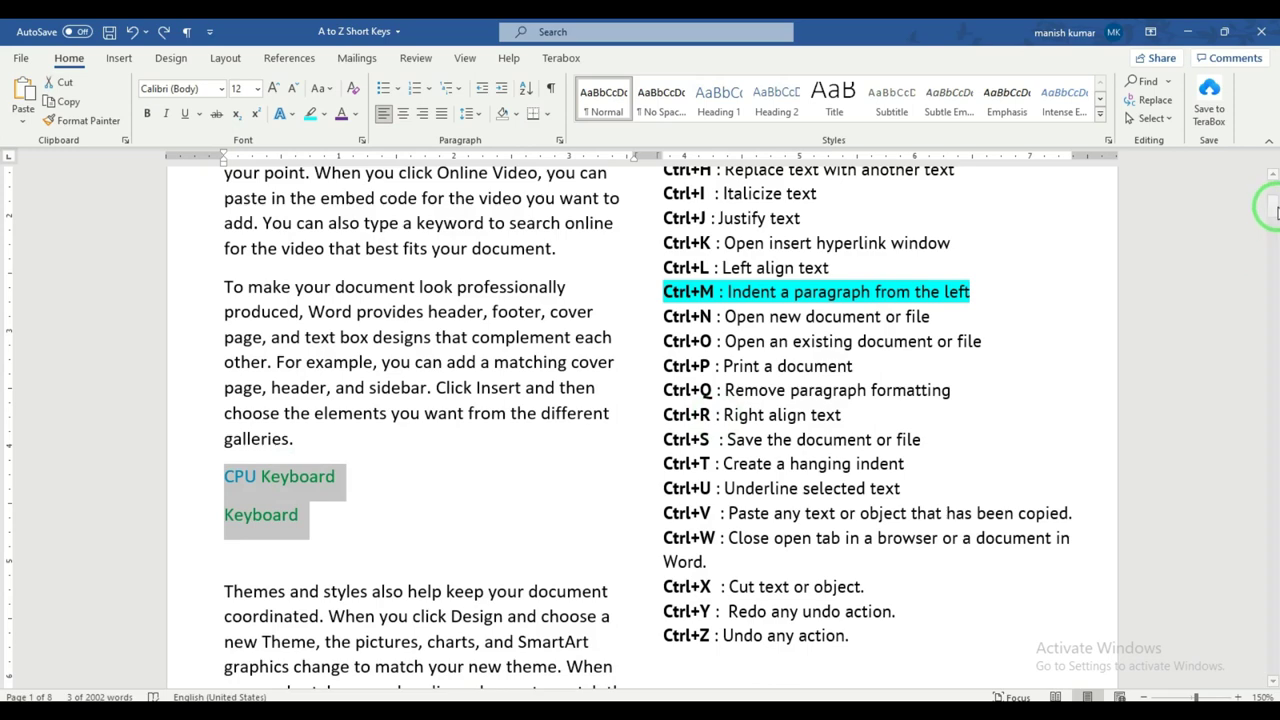
pyautogui.moveTo(1273, 206)
pyautogui.mouseDown()
pyautogui.moveTo(1273, 218)
pyautogui.moveTo(1272, 195)
pyautogui.moveTo(1272, 207)
pyautogui.mouseUp()
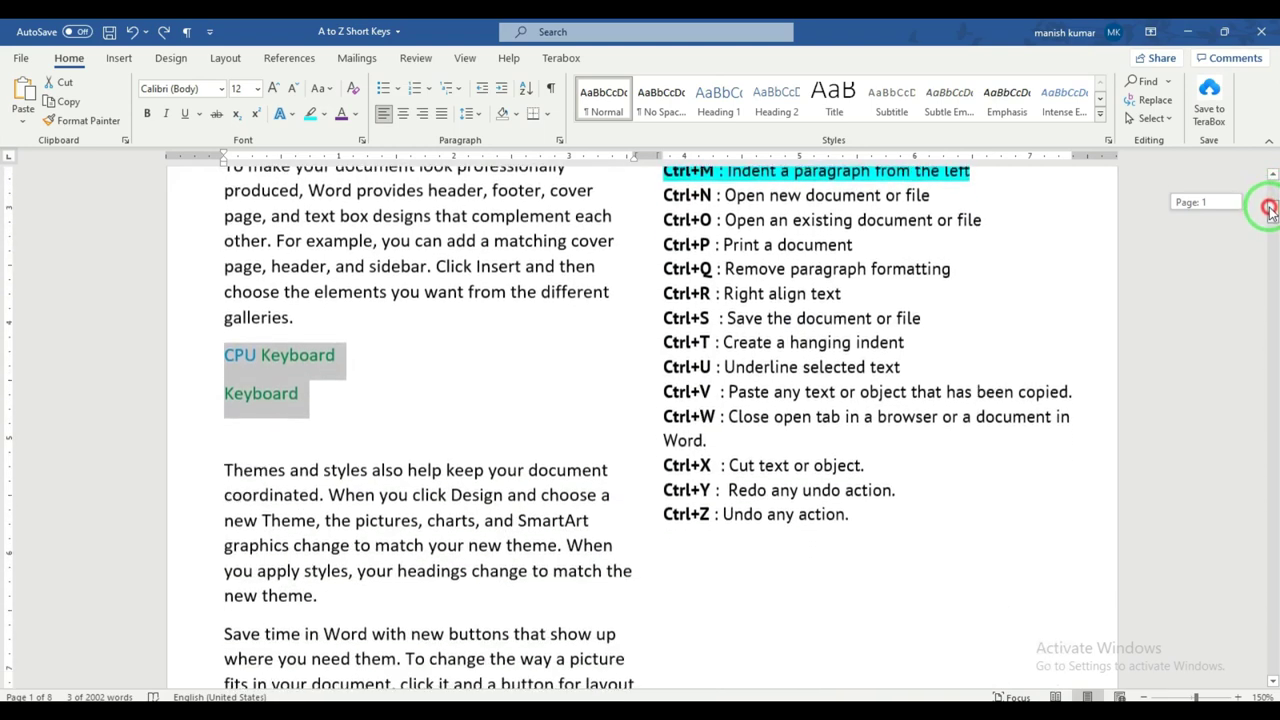